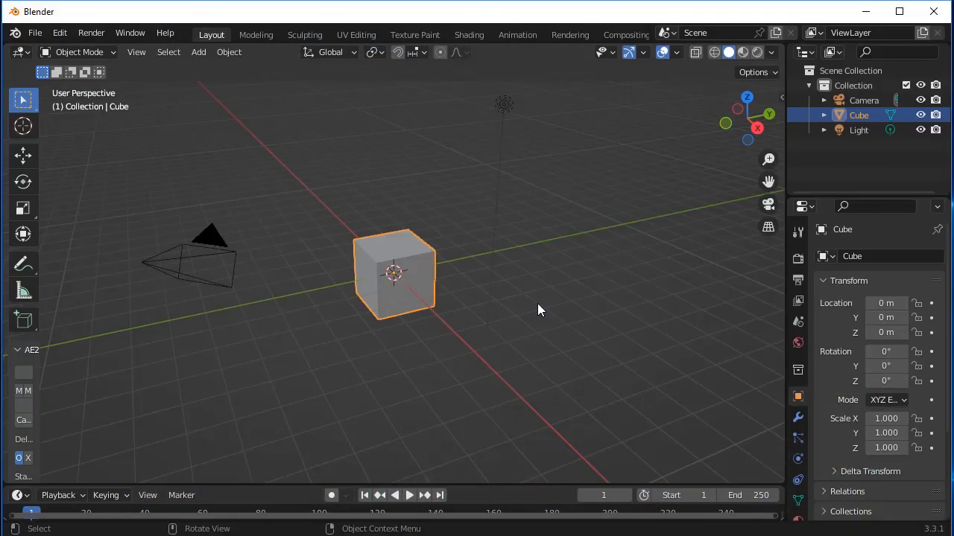
Step: Start the Shortcut VUr key display and hide the viewport sidebar again
key(n)
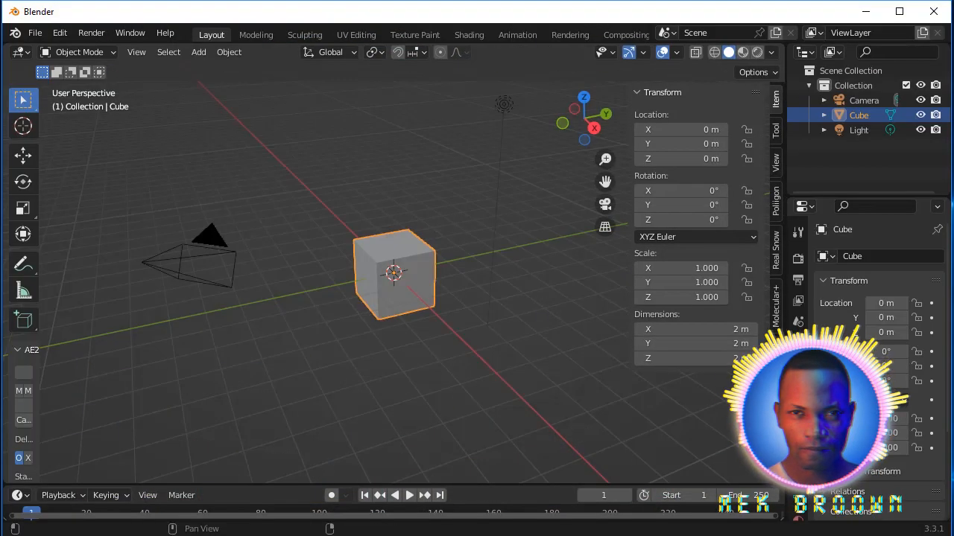
click(773, 304)
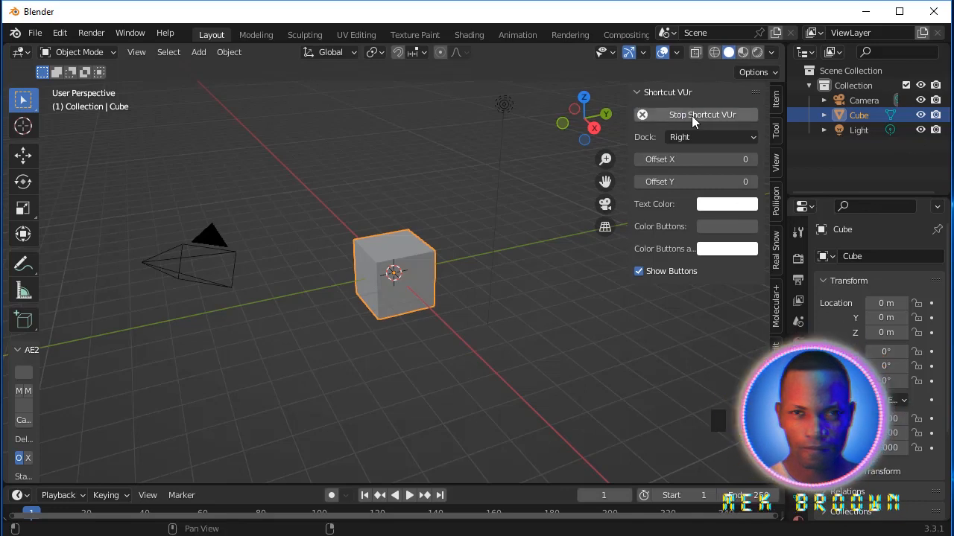
click(691, 116)
drag(692, 160, 788, 159)
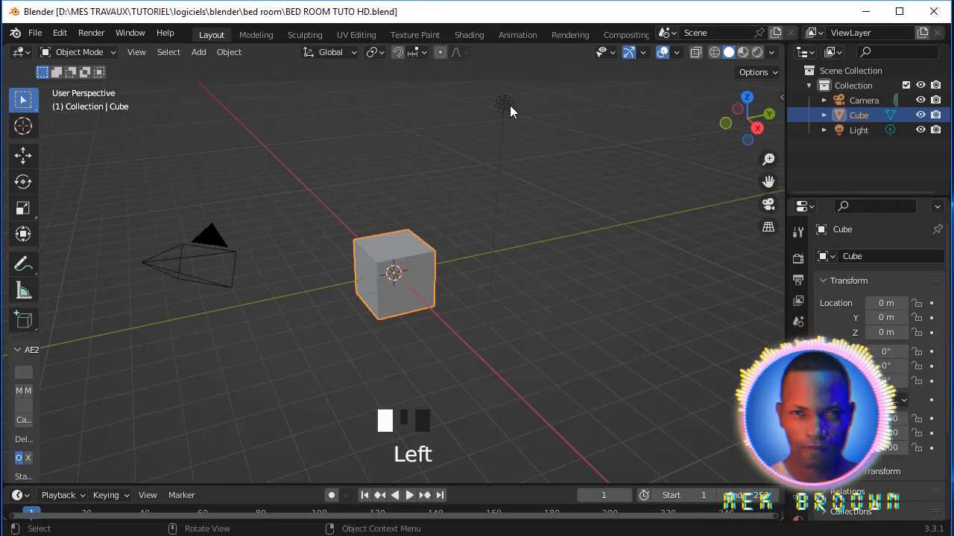
Step: Delete the default light and camera from the scene, leaving only the cube
click(509, 105)
key(Delete)
click(197, 261)
key(Delete)
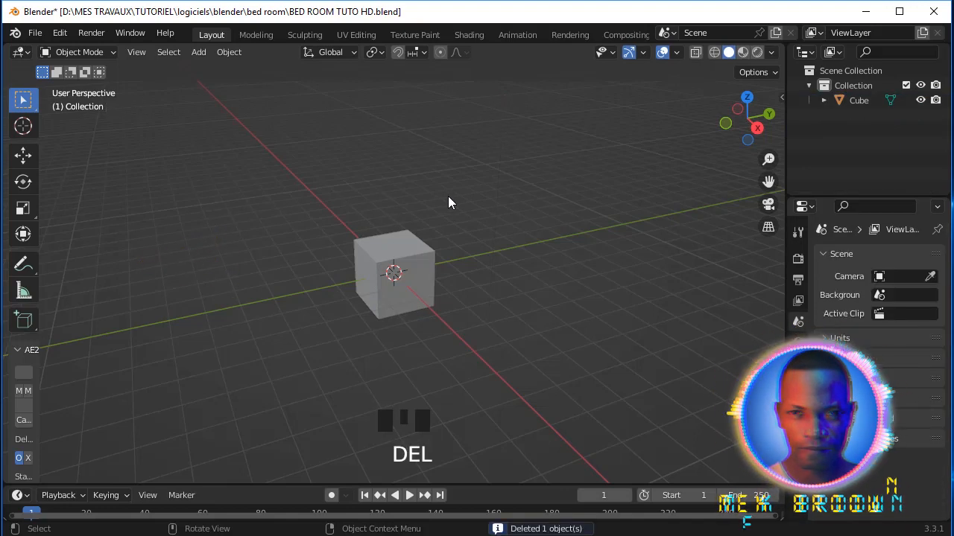
Step: Set the solid viewport shading to MatCap lighting with Random object colours and enable Cavity
click(772, 66)
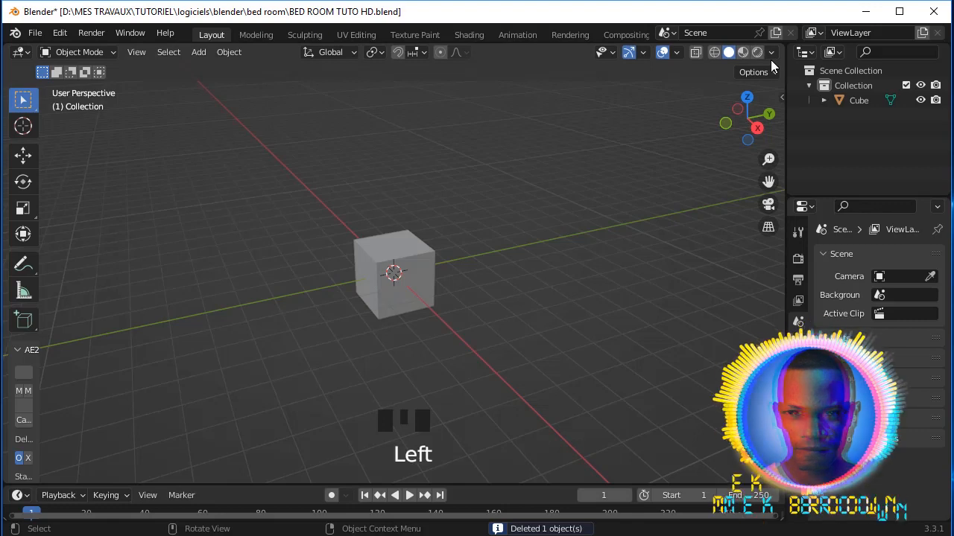
click(772, 55)
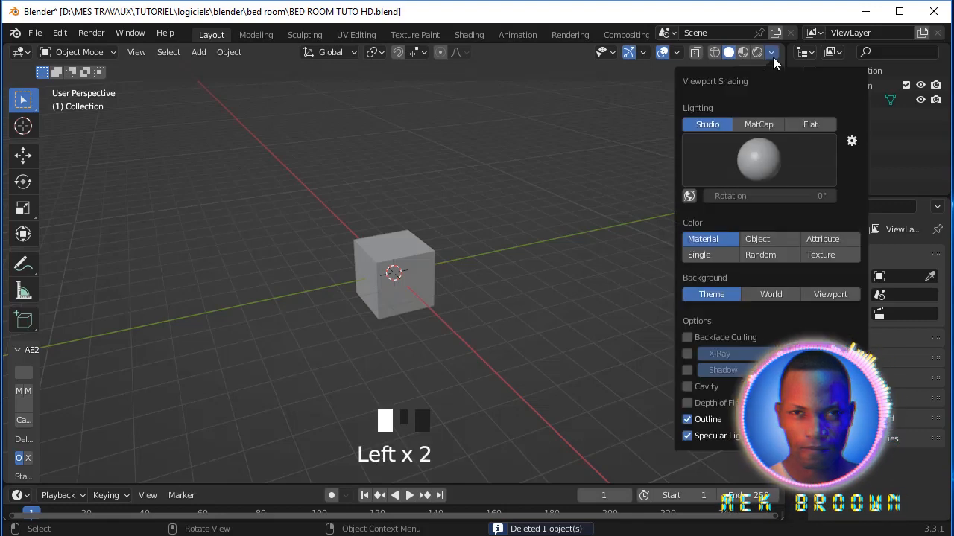
click(758, 255)
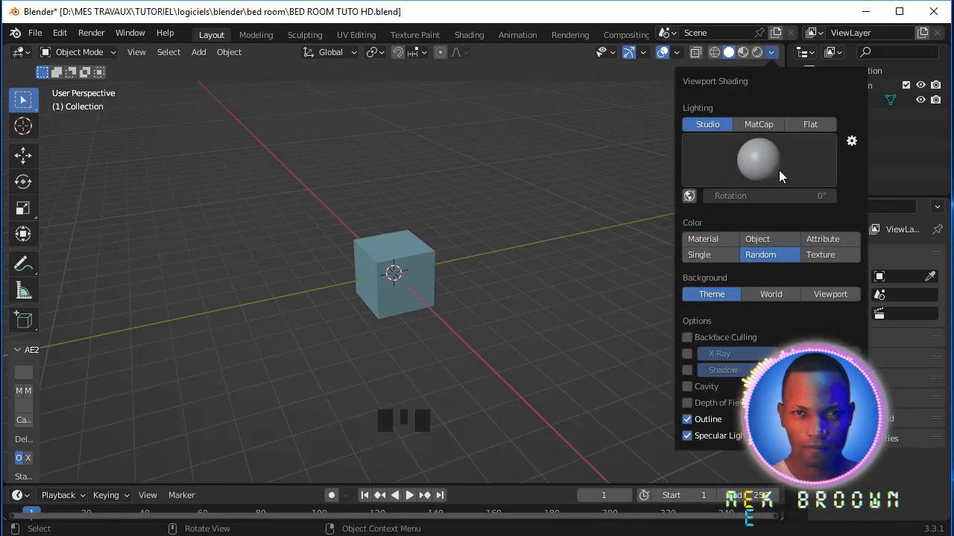
click(759, 123)
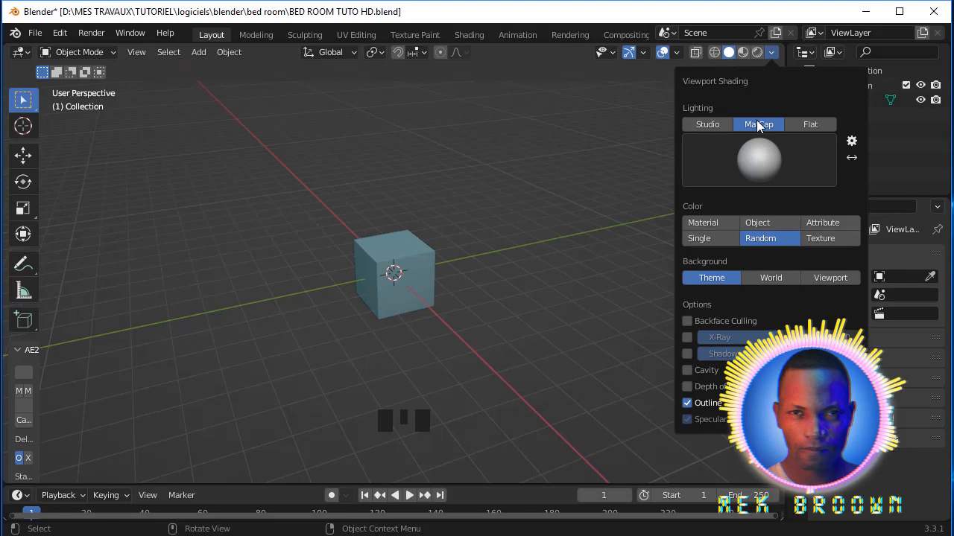
click(687, 338)
click(687, 338)
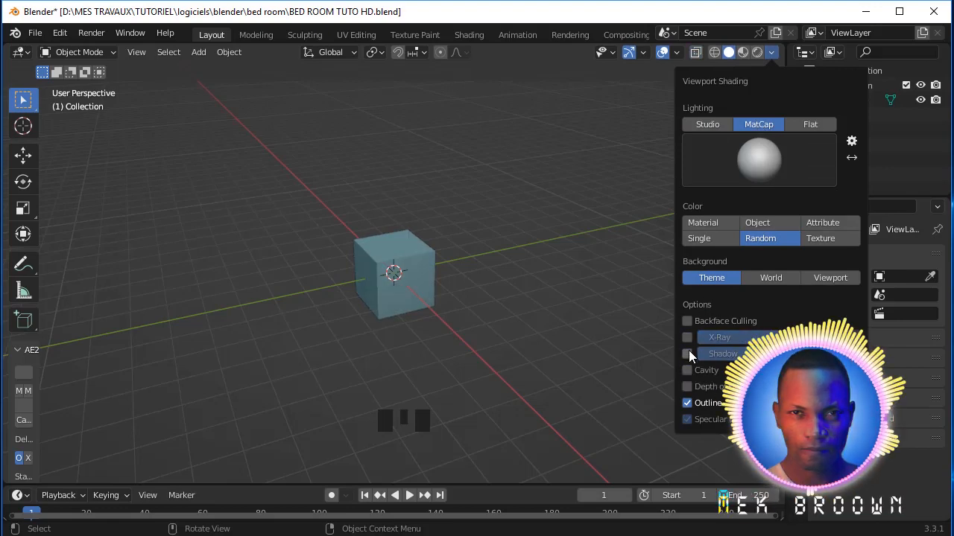
click(687, 354)
click(687, 368)
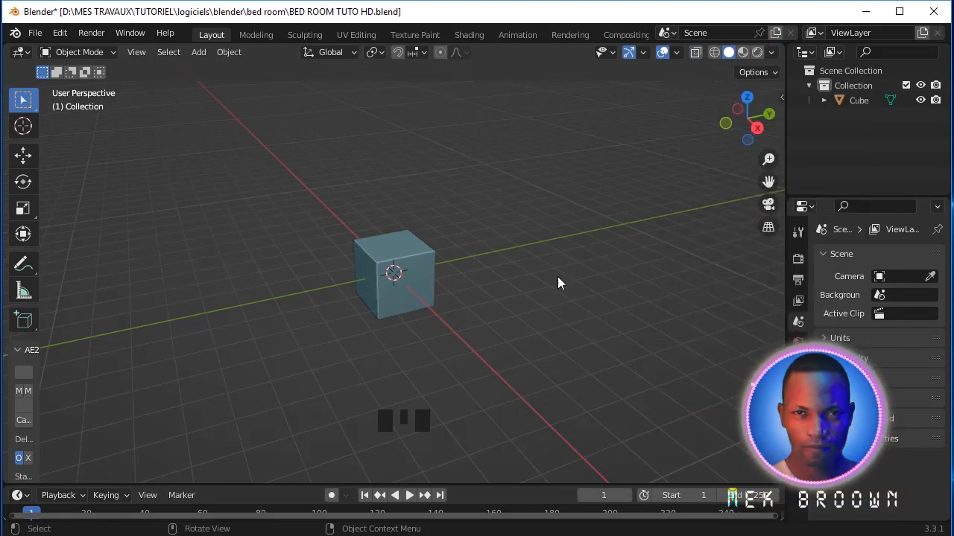
Step: Stretch the cube along the global X axis into a long block
middle_drag(556, 246, 507, 241)
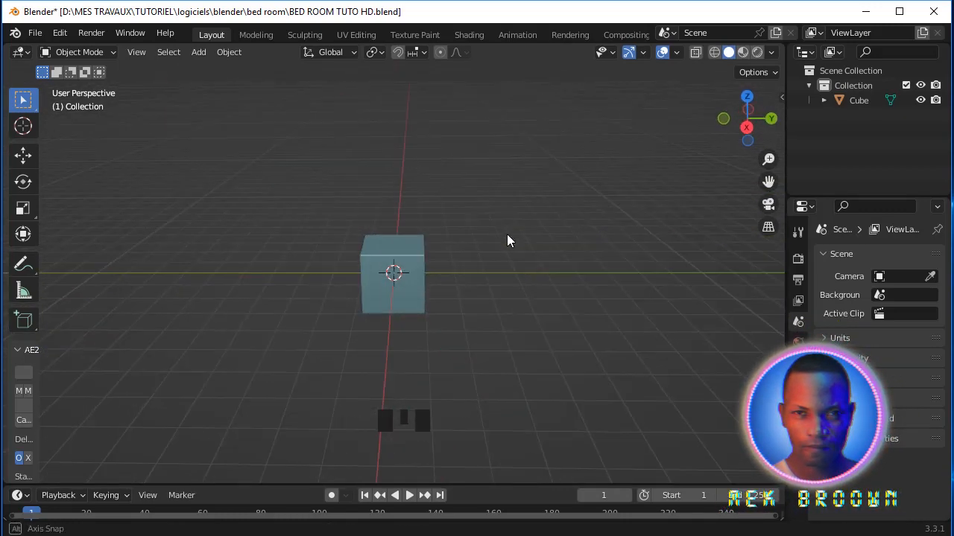
click(416, 251)
key(s)
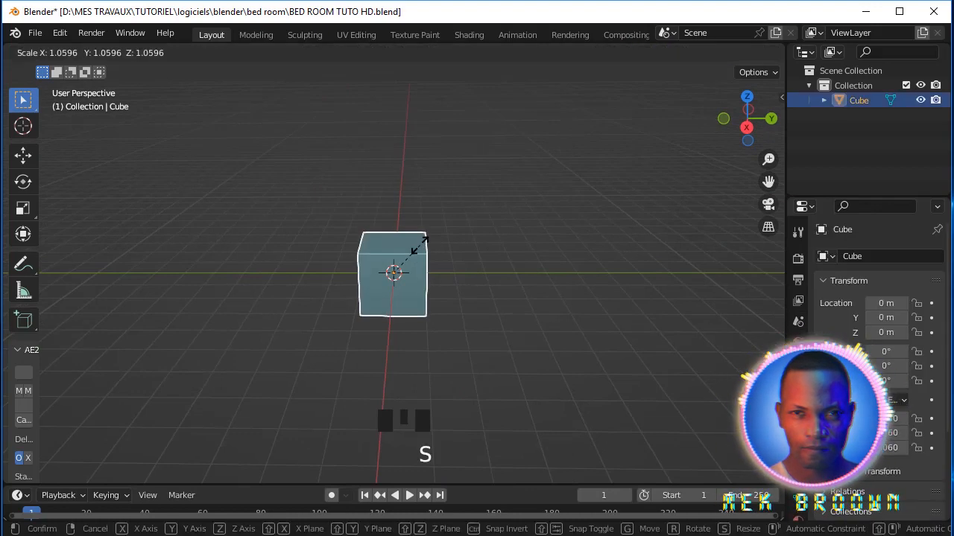
key(x)
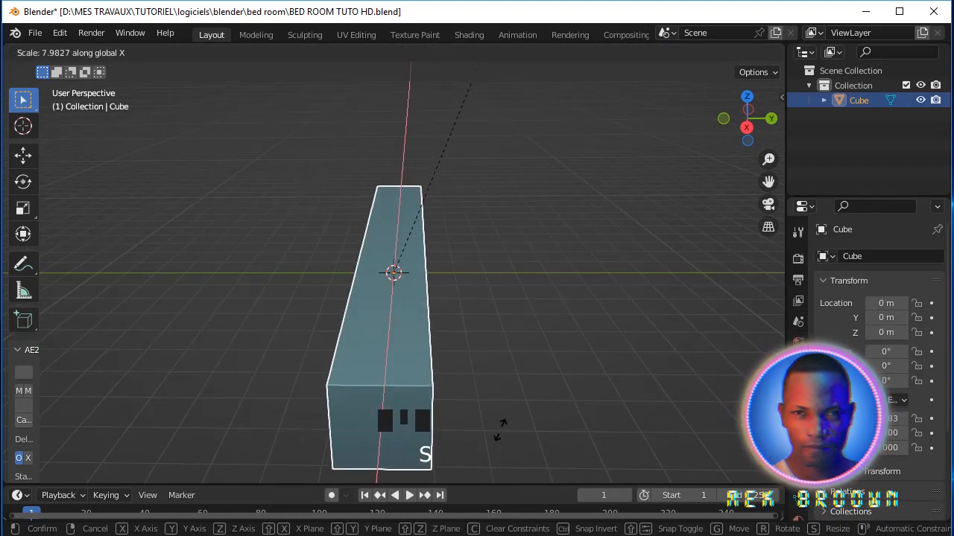
click(446, 382)
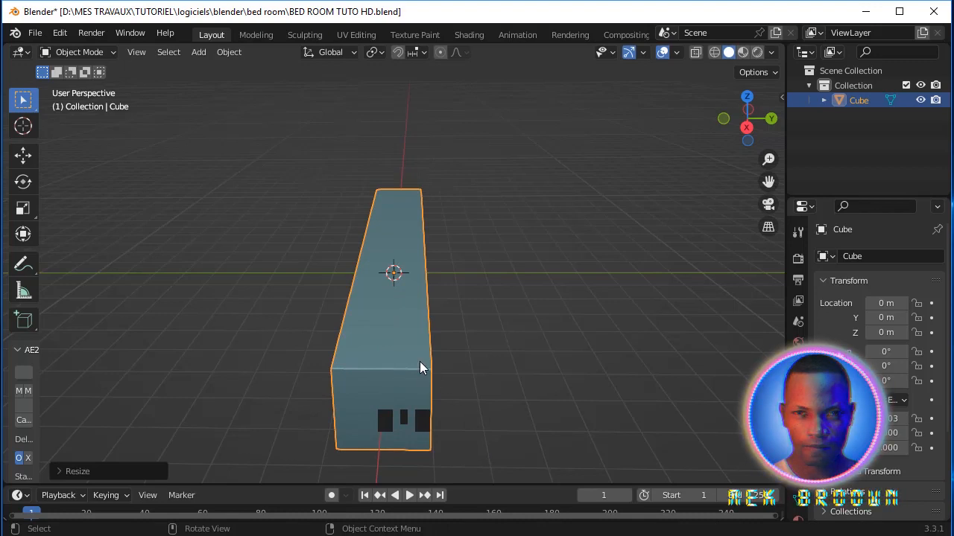
Step: Scale the block along the global Y axis by about 3.5 to form a wide slab
key(s)
key(y)
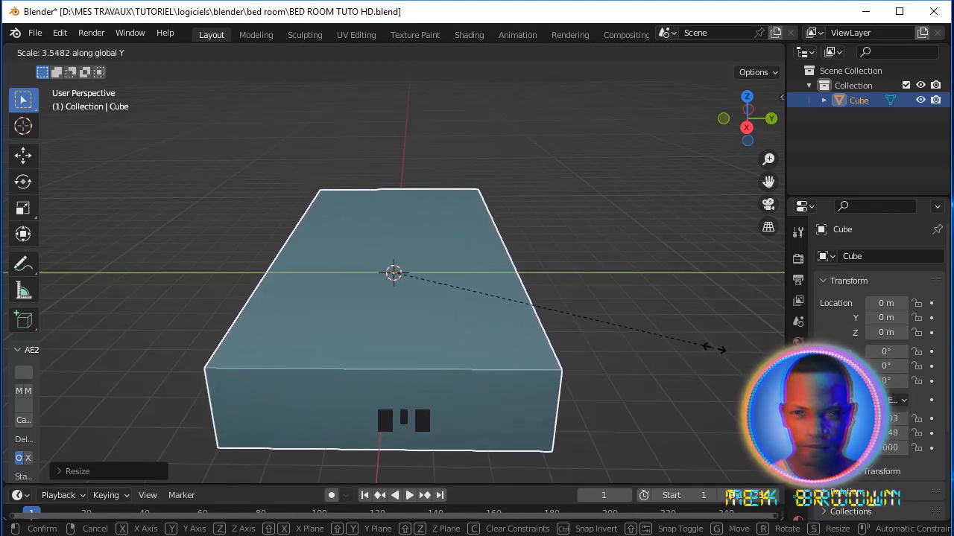
click(734, 336)
scroll(625, 328, down, 2)
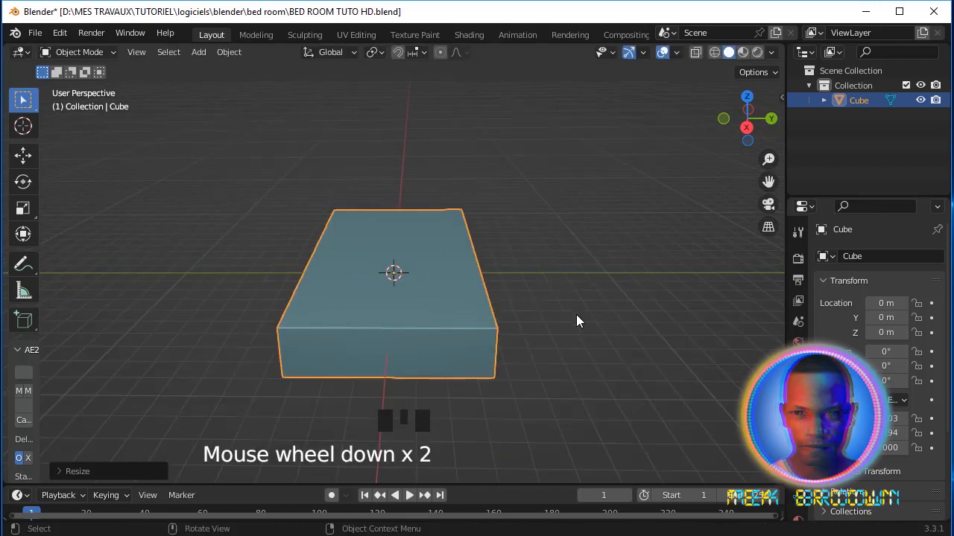
middle_drag(576, 318, 567, 346)
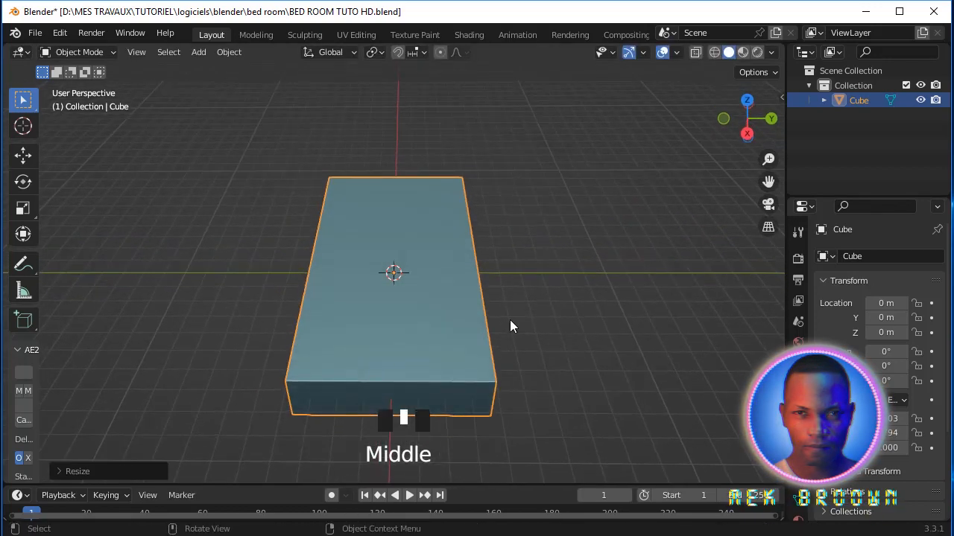
Step: Widen the slab further along Y by about 1.25 and shorten it along X
key(s)
key(y)
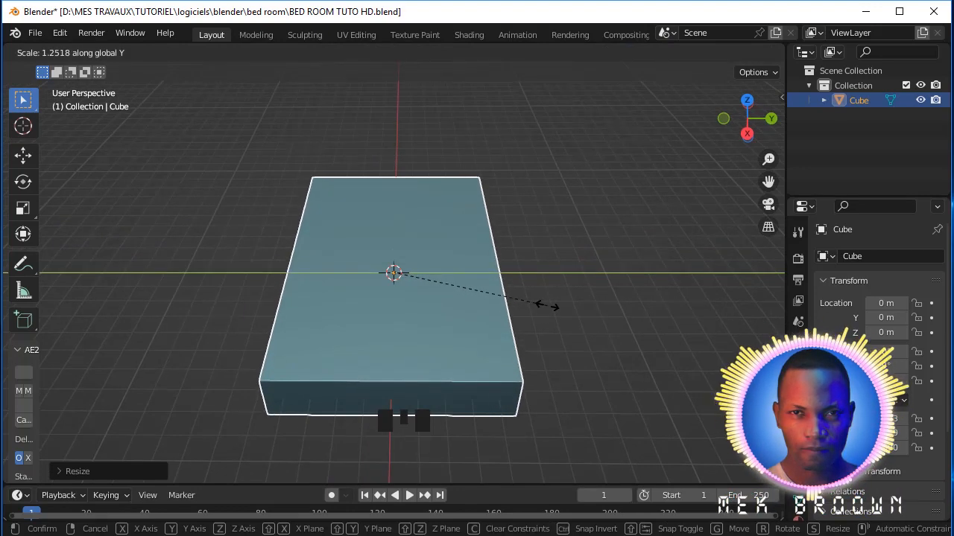
click(526, 339)
mouse_move(526, 336)
middle_down()
mouse_move(513, 294)
mouse_move(472, 302)
mouse_move(513, 300)
mouse_move(518, 335)
middle_up()
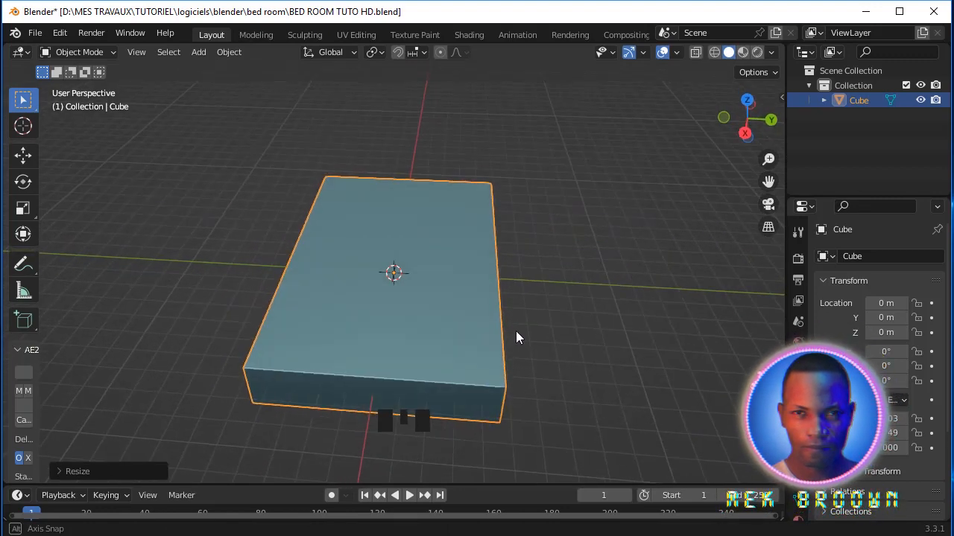
key(s)
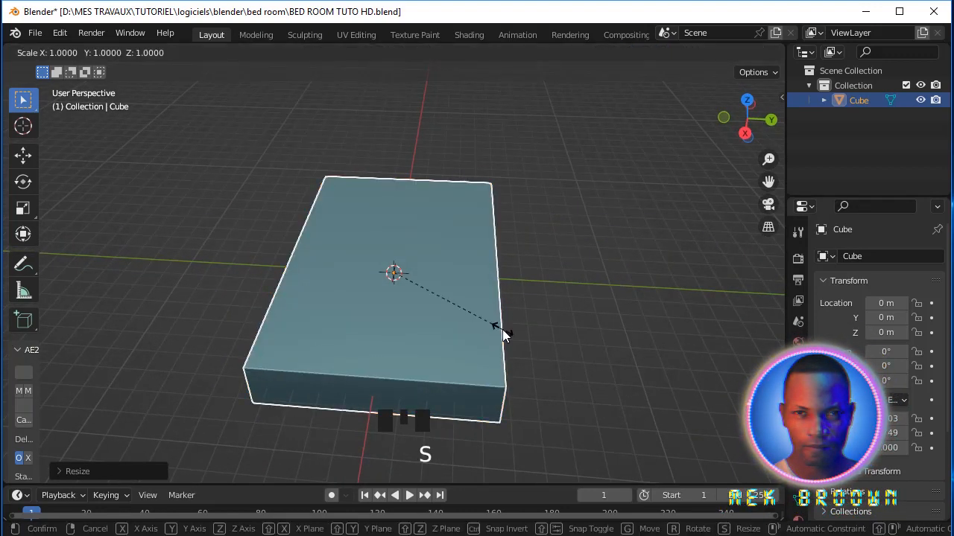
key(x)
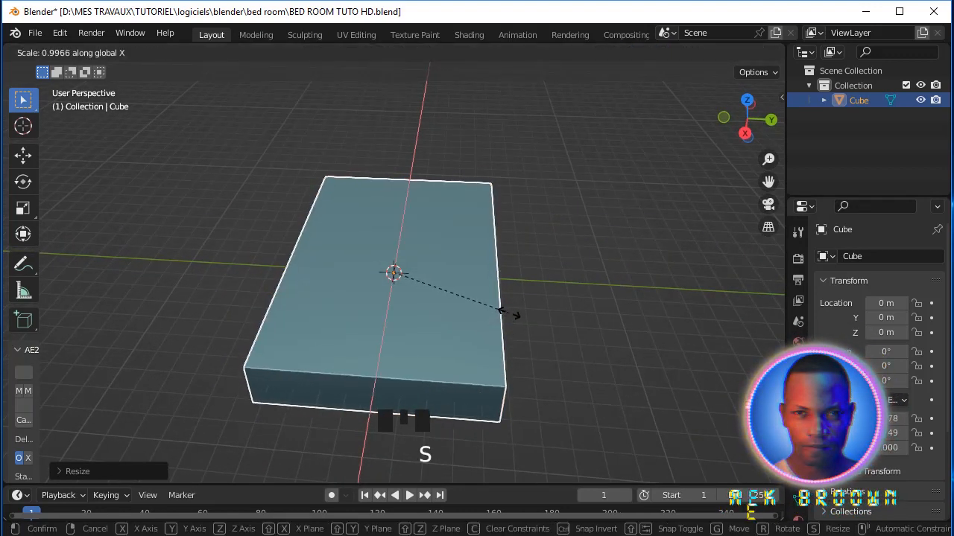
click(524, 266)
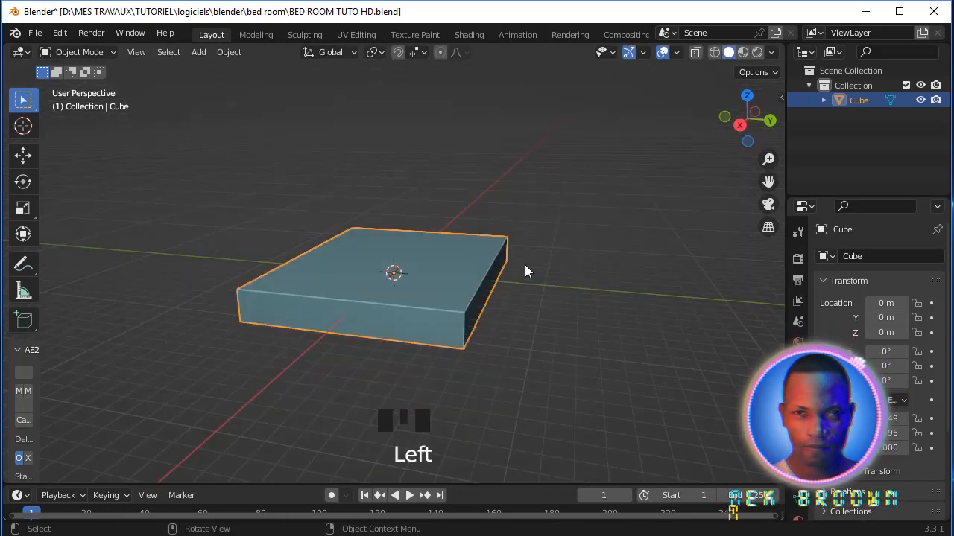
Step: In Edit Mode with face selection, delete only the slab's top face to make an open box
key(Tab)
middle_click(444, 289)
middle_drag(444, 289, 450, 307)
click(158, 54)
click(457, 289)
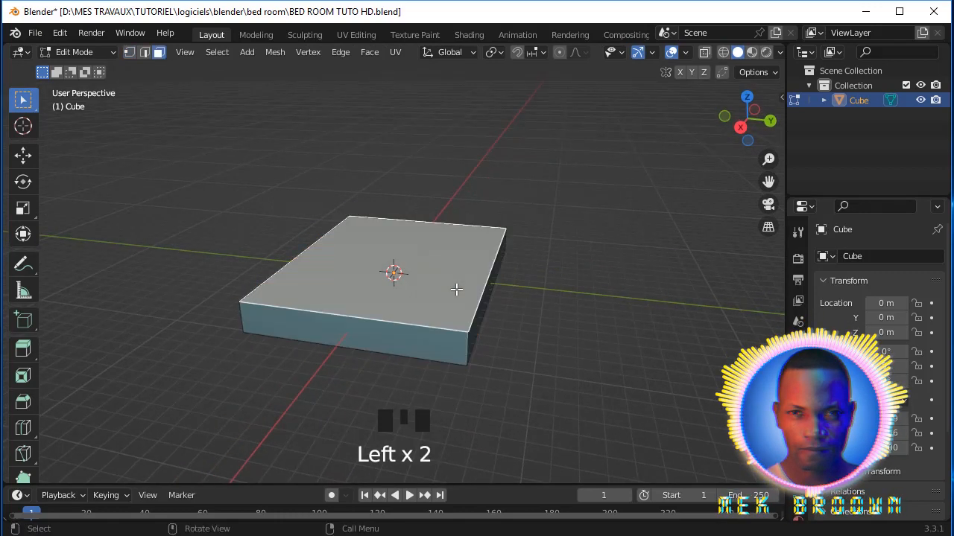
key(x)
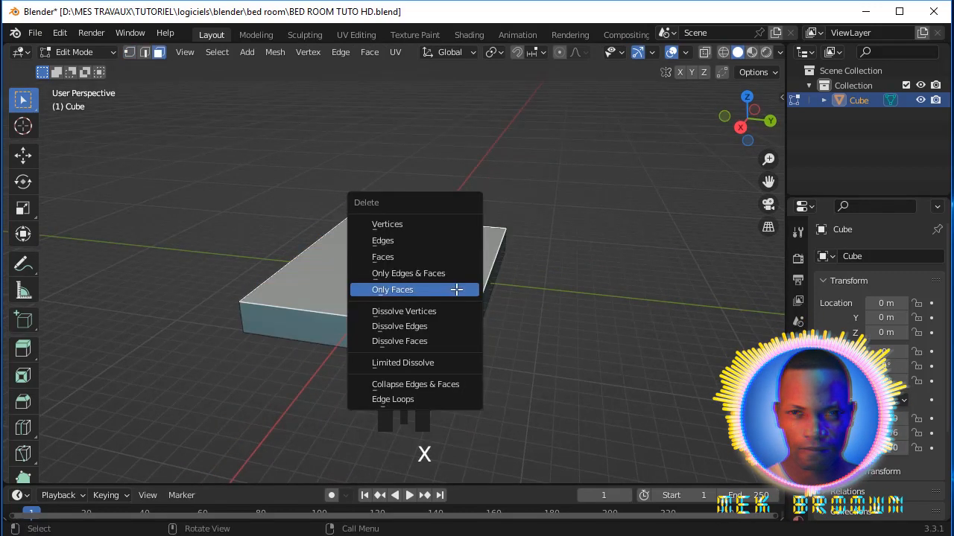
click(456, 289)
middle_drag(453, 301, 457, 289)
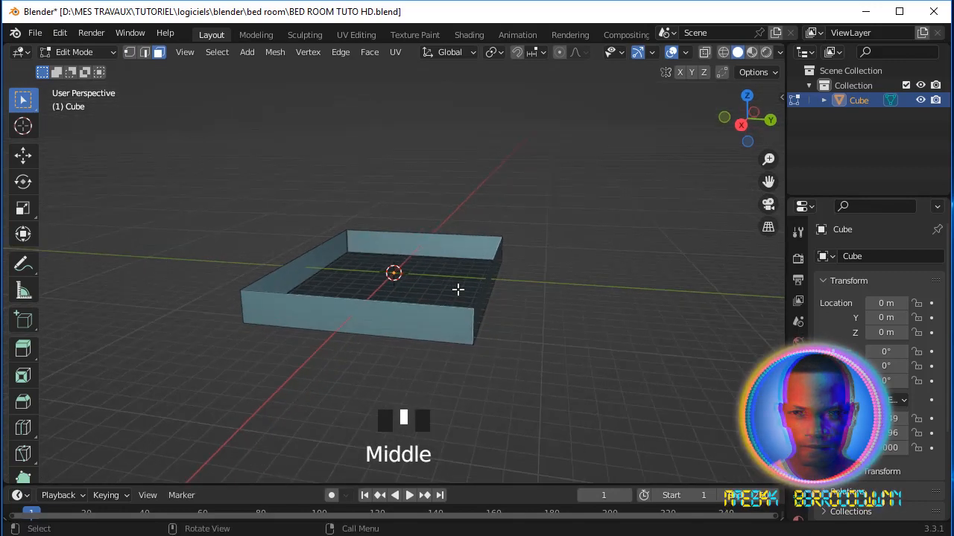
Step: Move the whole open box mesh up along the Z axis so its origin lies near the base
key(a)
key(g)
key(z)
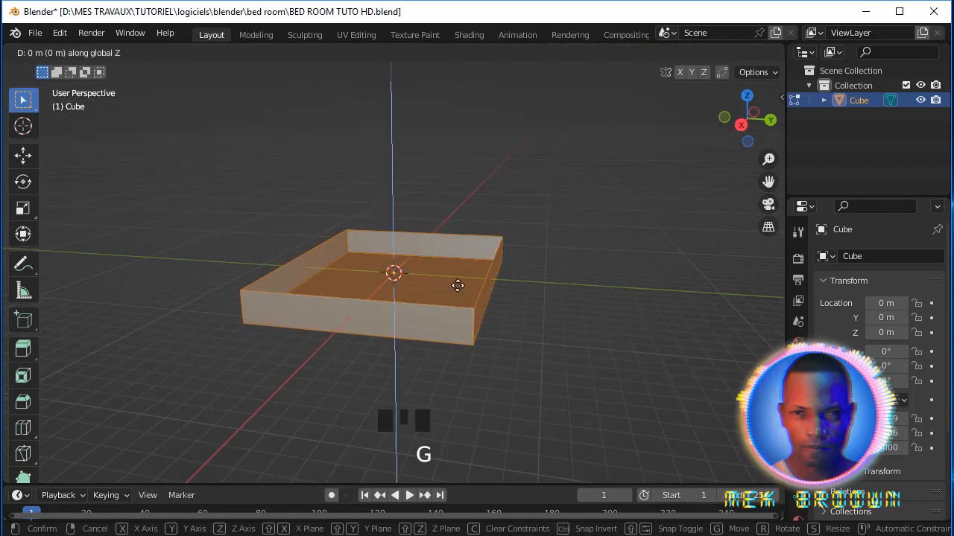
click(462, 261)
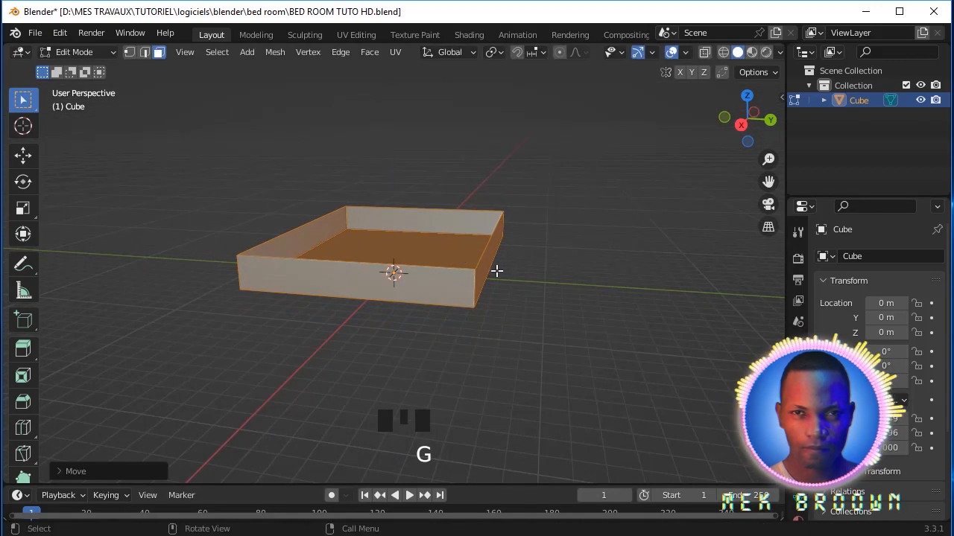
middle_drag(497, 272, 453, 251)
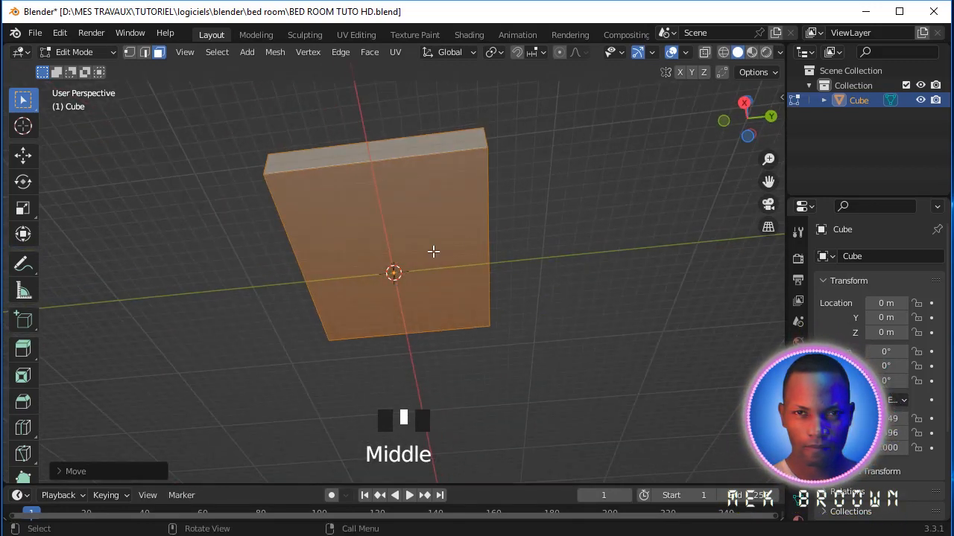
key(ctrl+r)
click(499, 251)
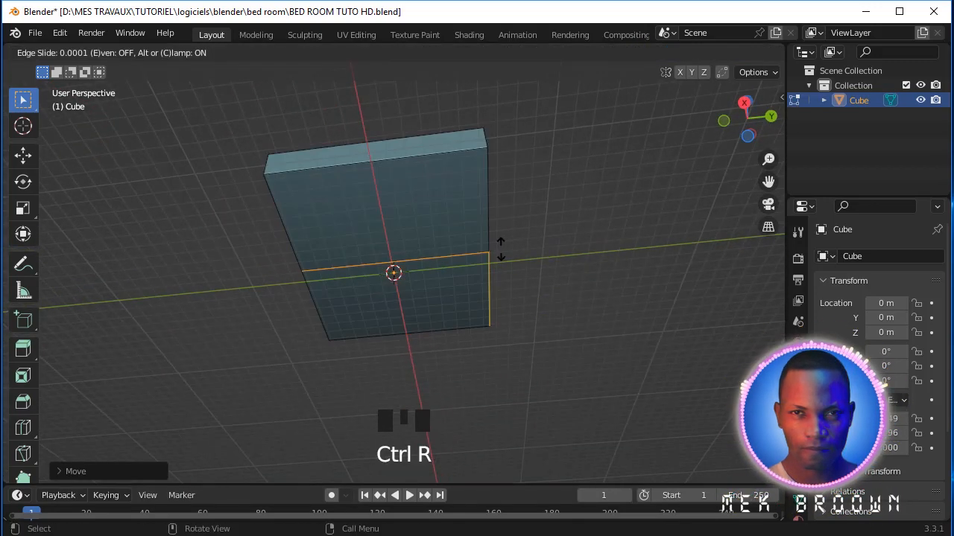
right_click(500, 249)
key(ctrl+z)
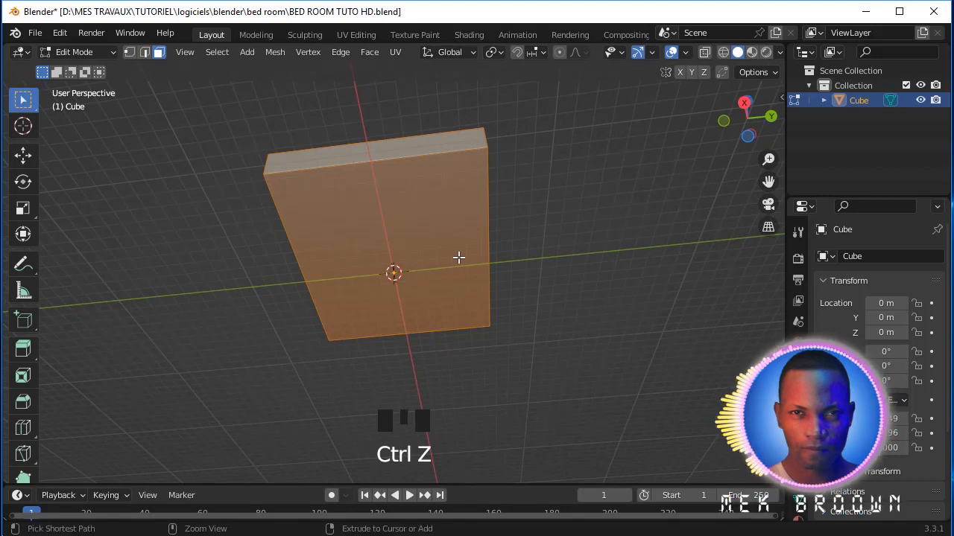
Step: Add 16 evenly spaced loop cuts to the box, running parallel to the Y axis, without sliding them
key(ctrl+r)
scroll(458, 257, up, 8)
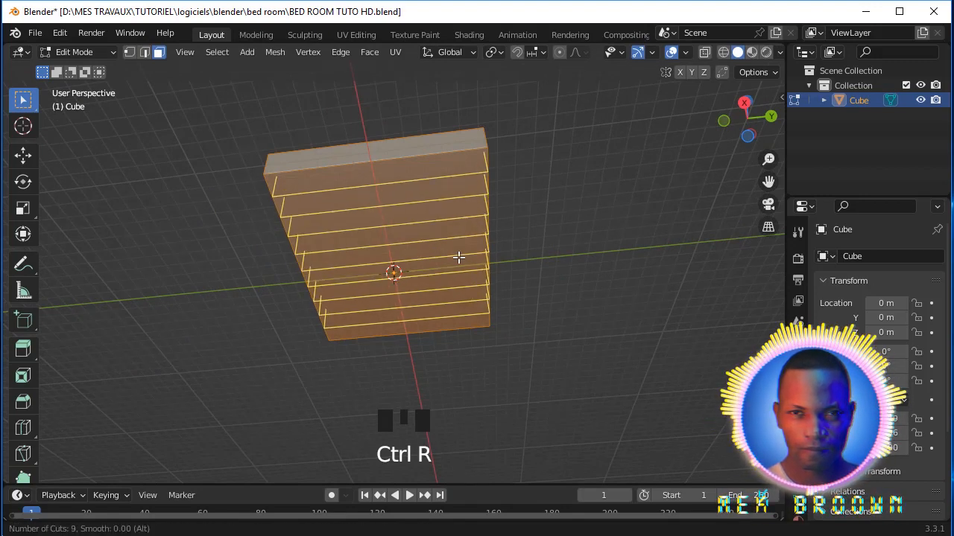
scroll(458, 257, up, 7)
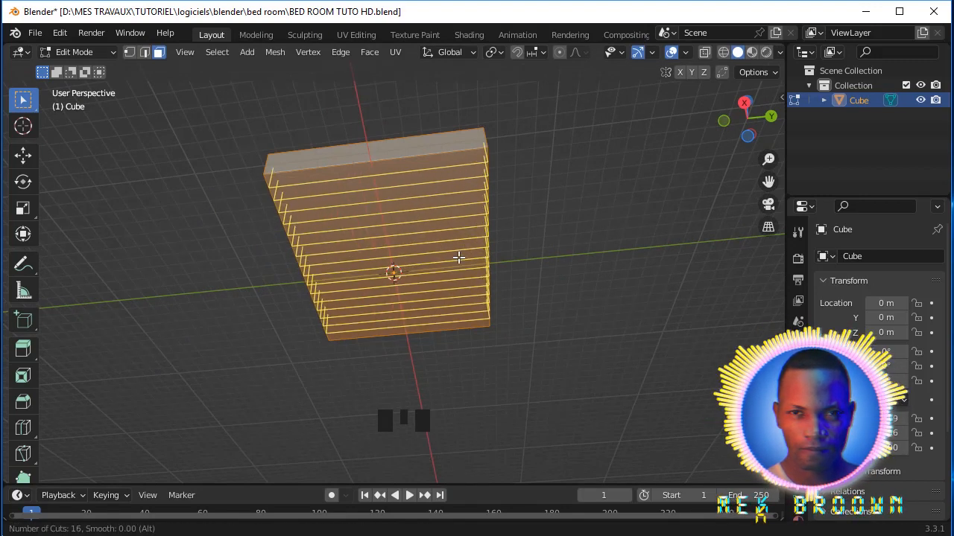
click(458, 257)
right_click(459, 257)
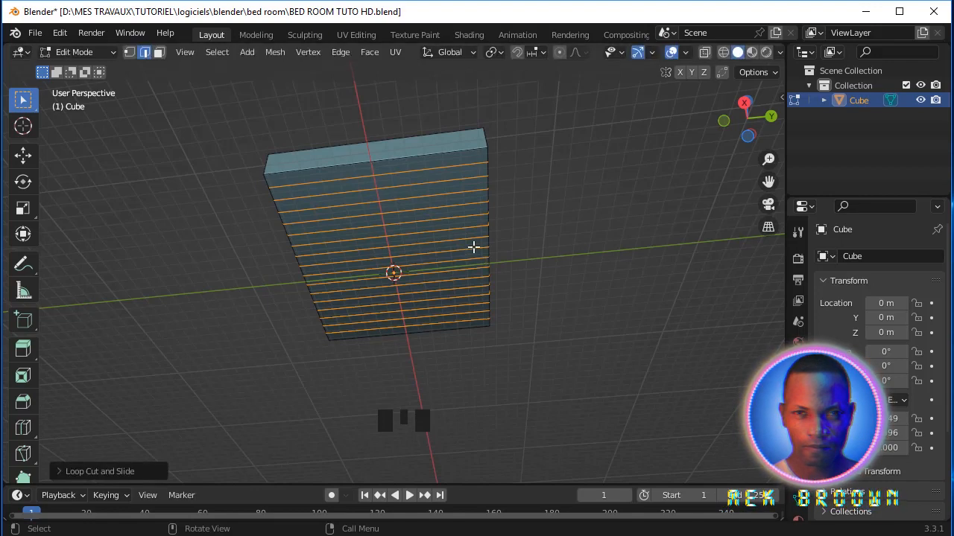
Step: Add 23 evenly spaced loop cuts to the box, running parallel to the X axis, without sliding them
middle_drag(473, 246, 442, 222)
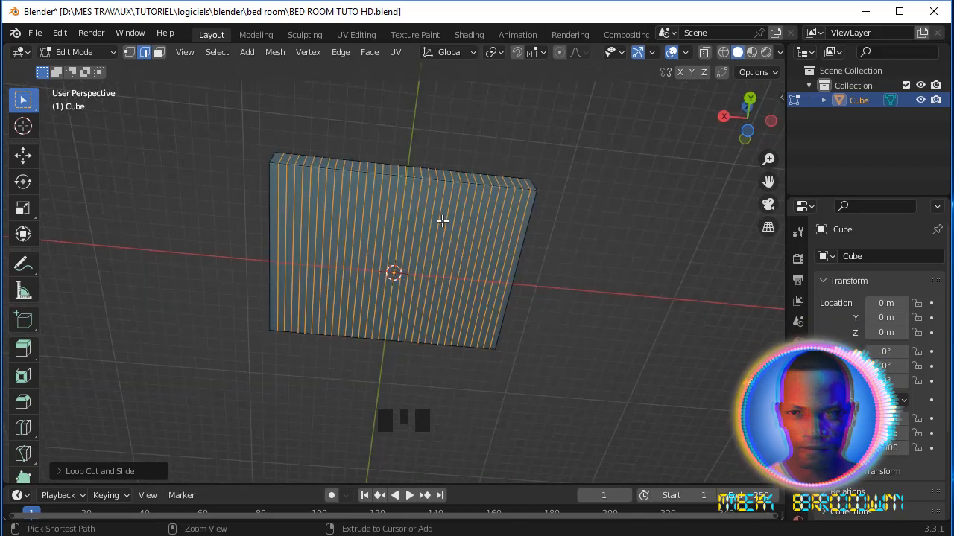
key(ctrl+r)
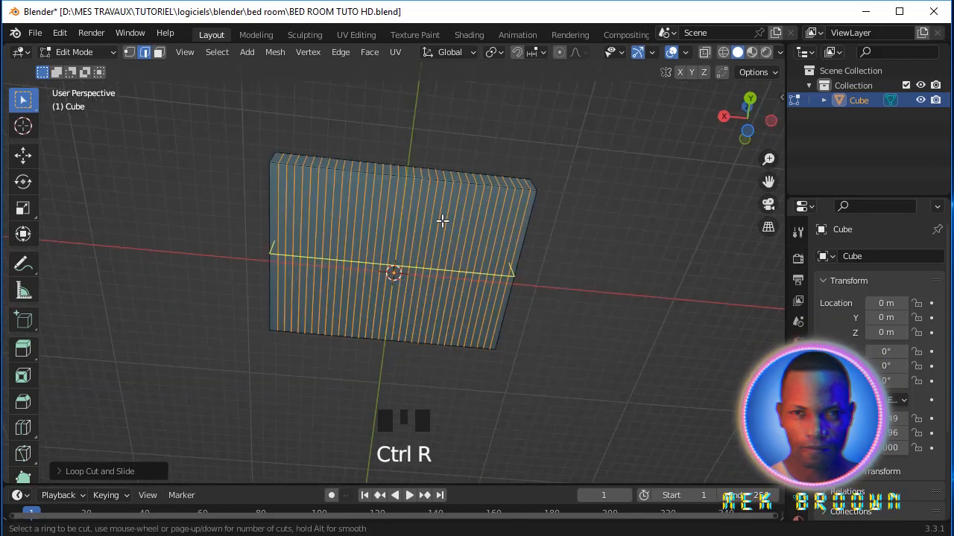
scroll(442, 221, up, 17)
scroll(442, 221, up, 4)
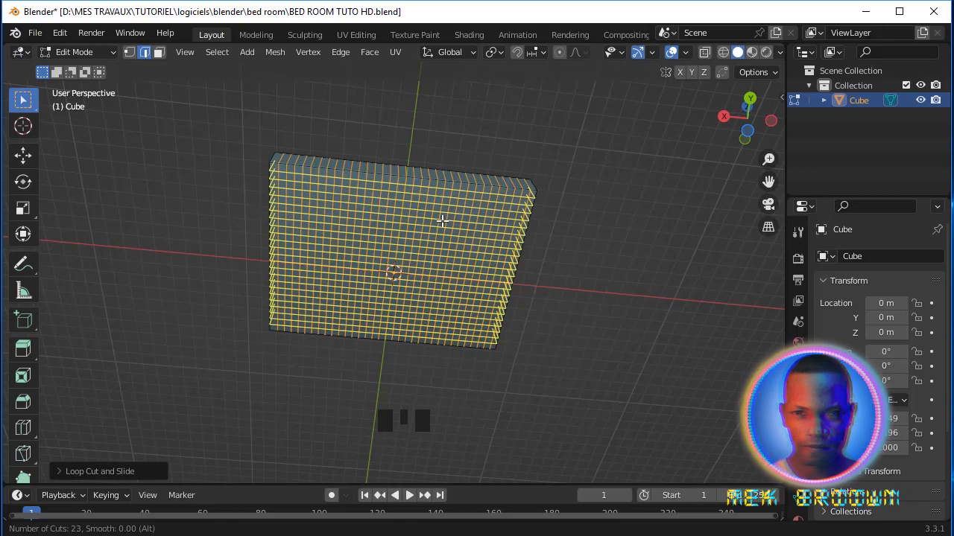
click(441, 222)
right_click(441, 221)
Step: In face selection, select one face near each of the underside's four corners and extrude them down about 2.4 m as legs
scroll(571, 216, up, 3)
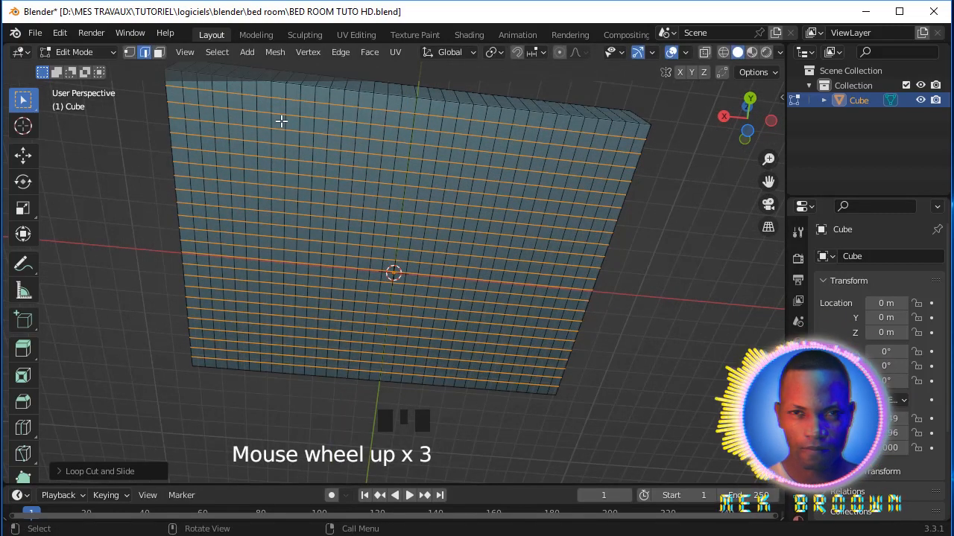
middle_drag(282, 121, 414, 180)
scroll(420, 301, down, 3)
scroll(415, 179, up, 2)
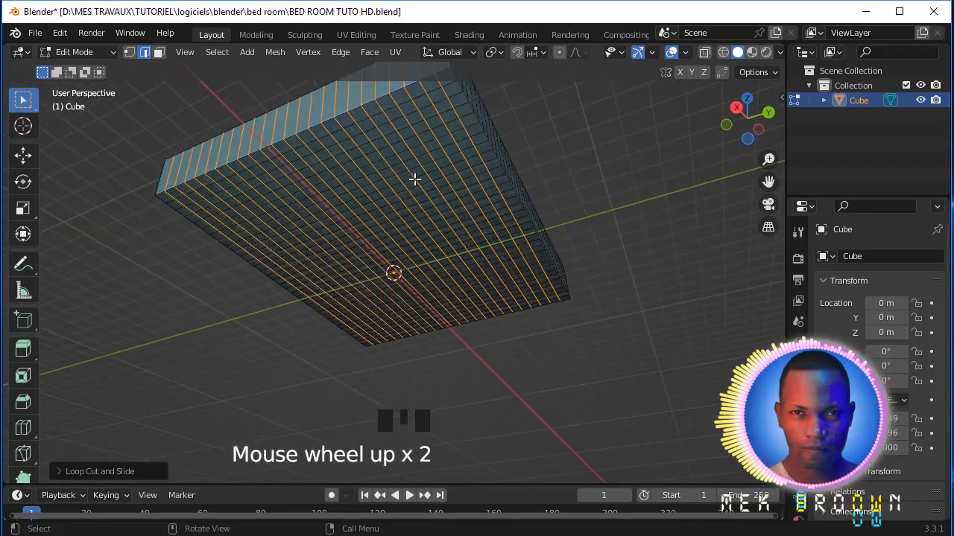
shift+middle_drag(429, 118, 450, 139)
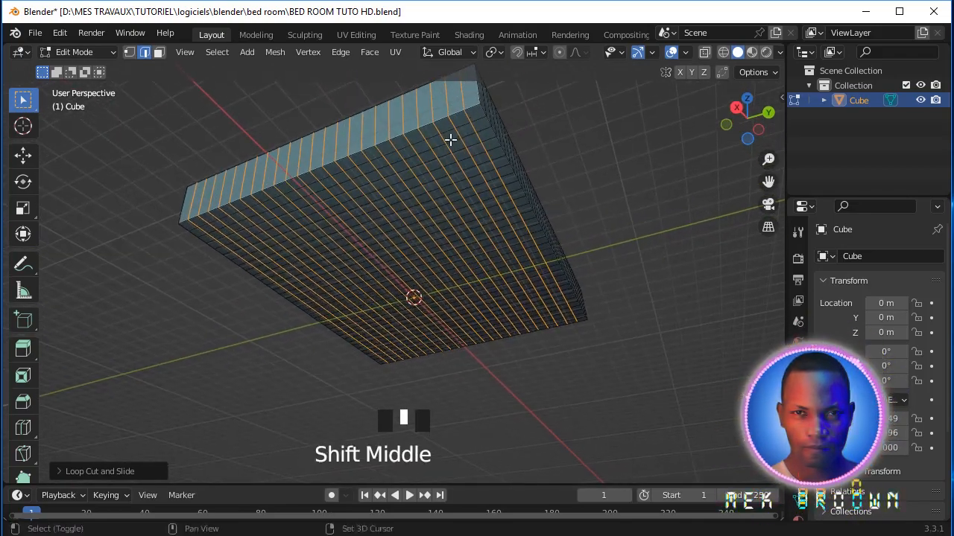
key(3)
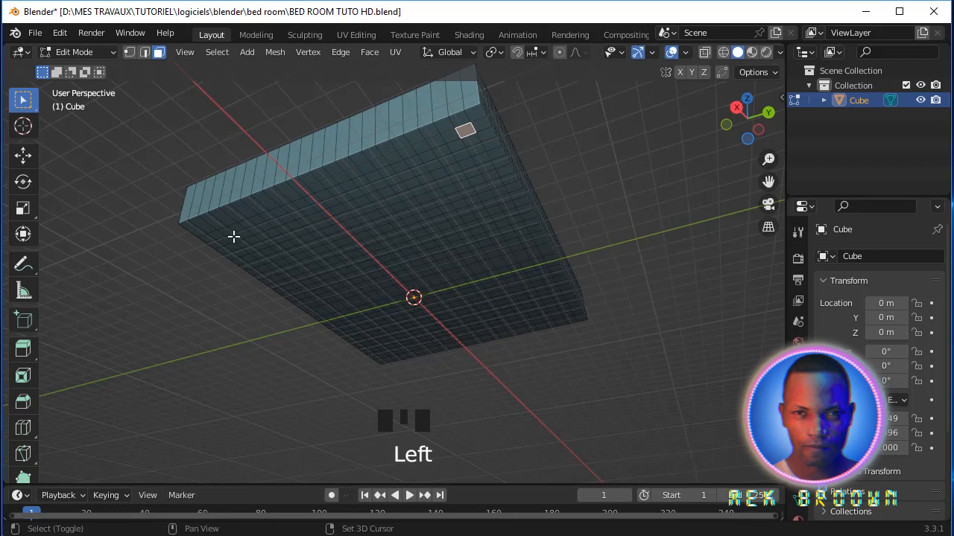
middle_drag(233, 236, 251, 202)
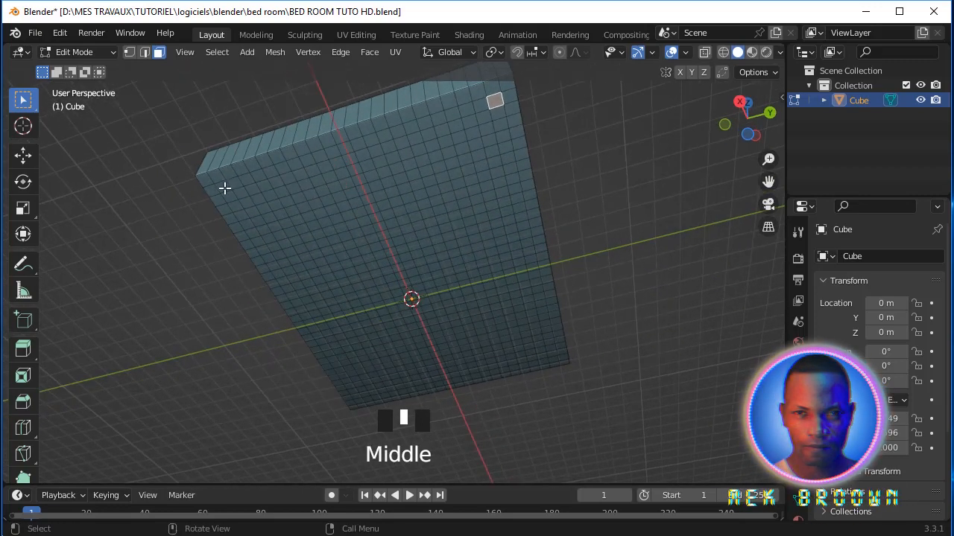
shift+click(224, 187)
mouse_move(254, 192)
middle_down()
mouse_move(266, 168)
mouse_move(264, 178)
middle_up()
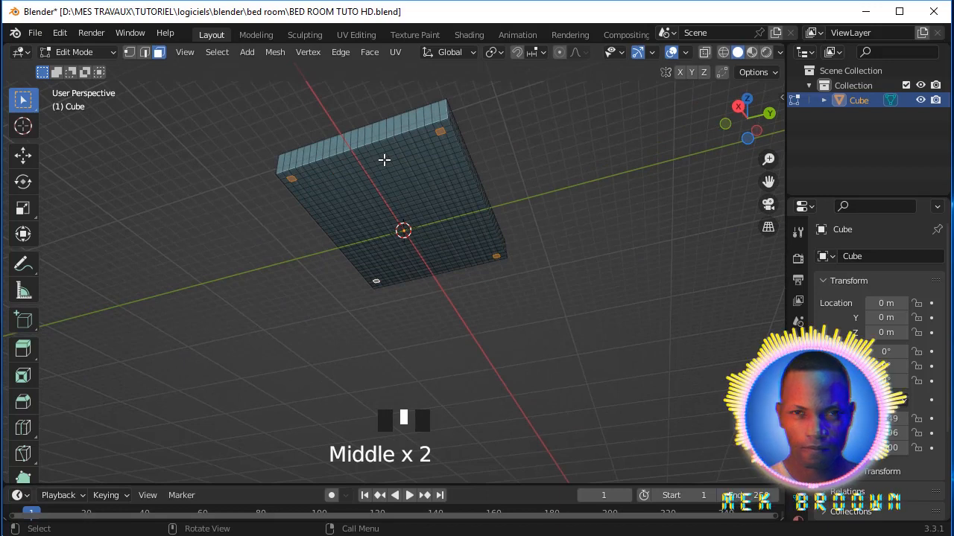
key(e)
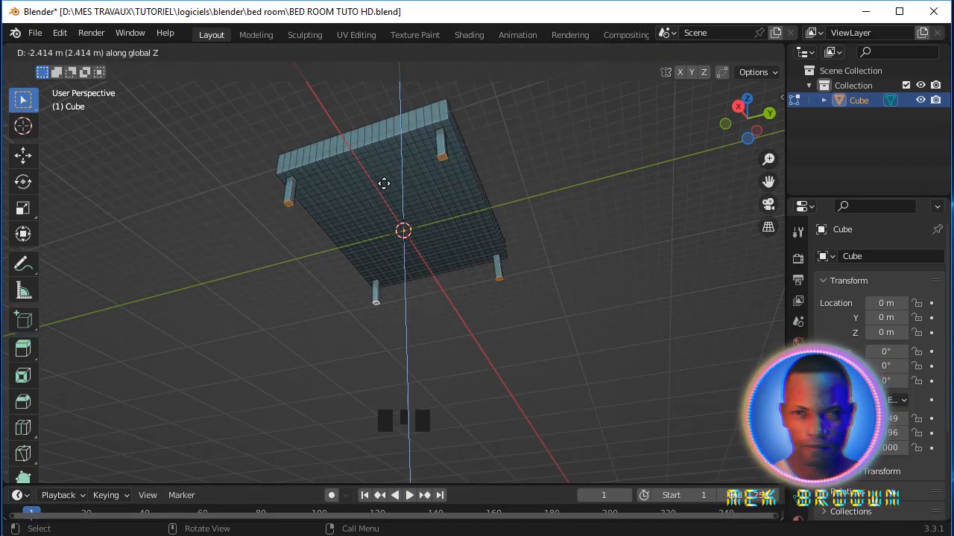
click(383, 183)
Step: Taper the four legs by scaling their bottom faces to about 0.56 around Individual Origins, and save the file
middle_drag(472, 117, 461, 145)
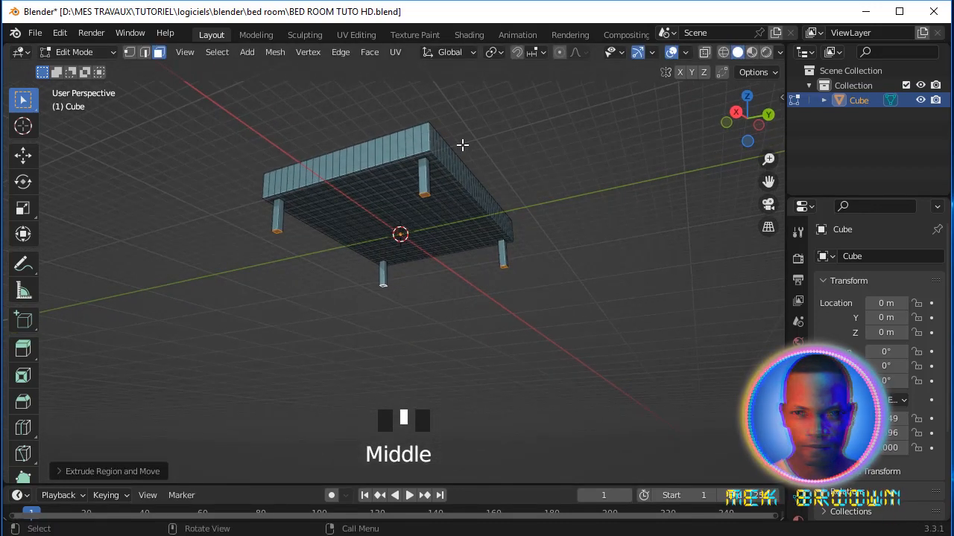
key(comma)
click(464, 150)
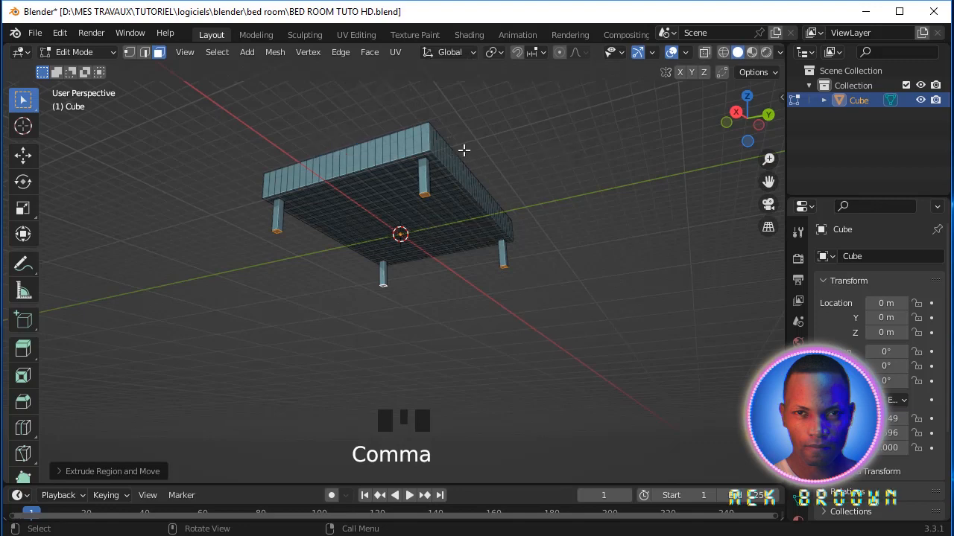
key(period)
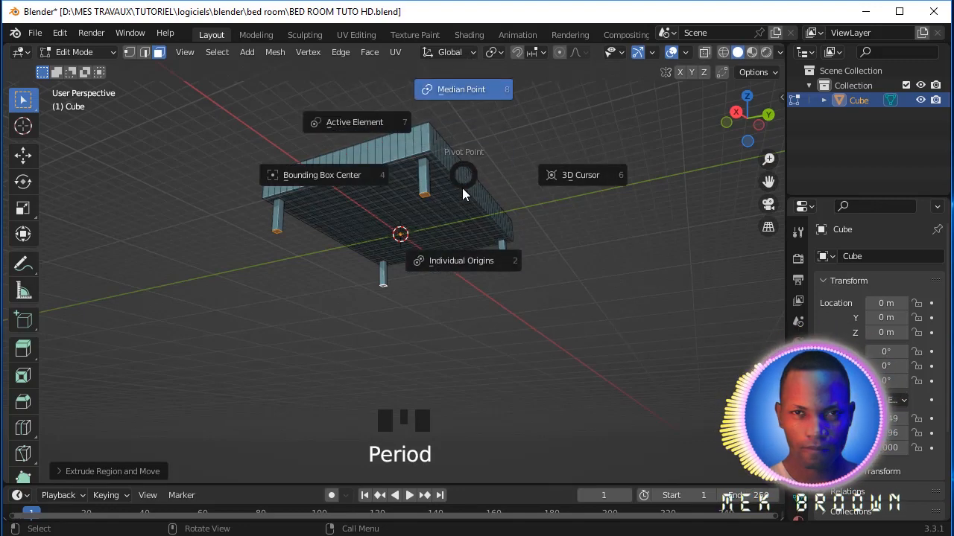
click(458, 262)
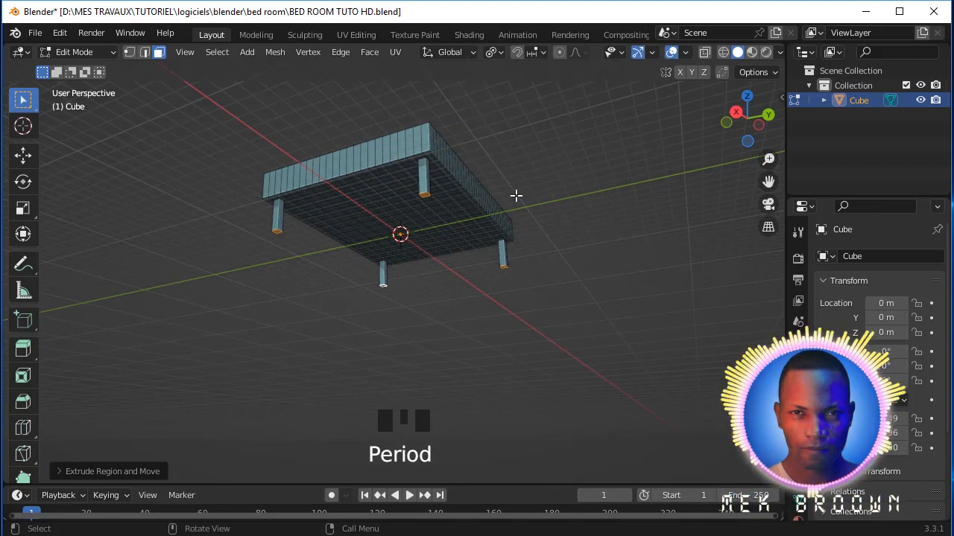
key(s)
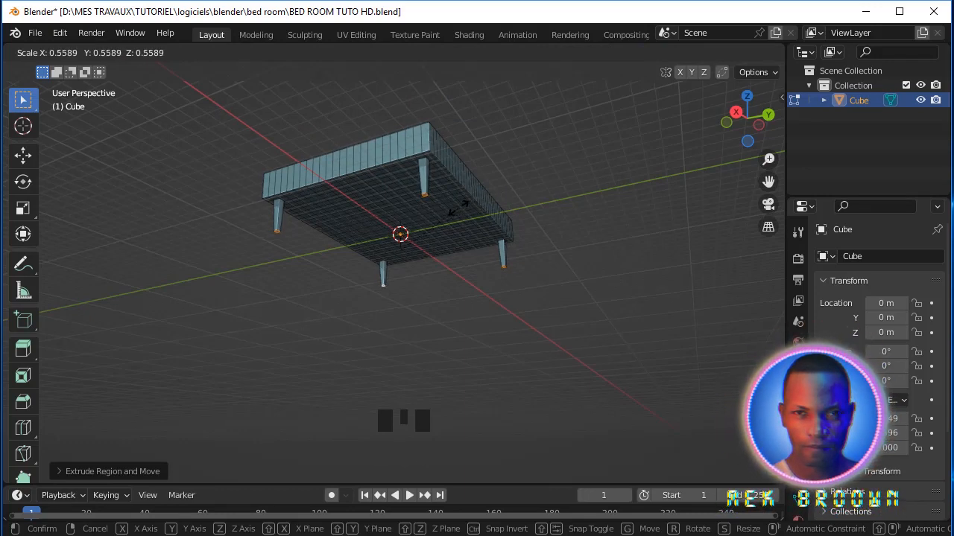
click(458, 208)
middle_drag(458, 207, 498, 250)
key(ctrl+s)
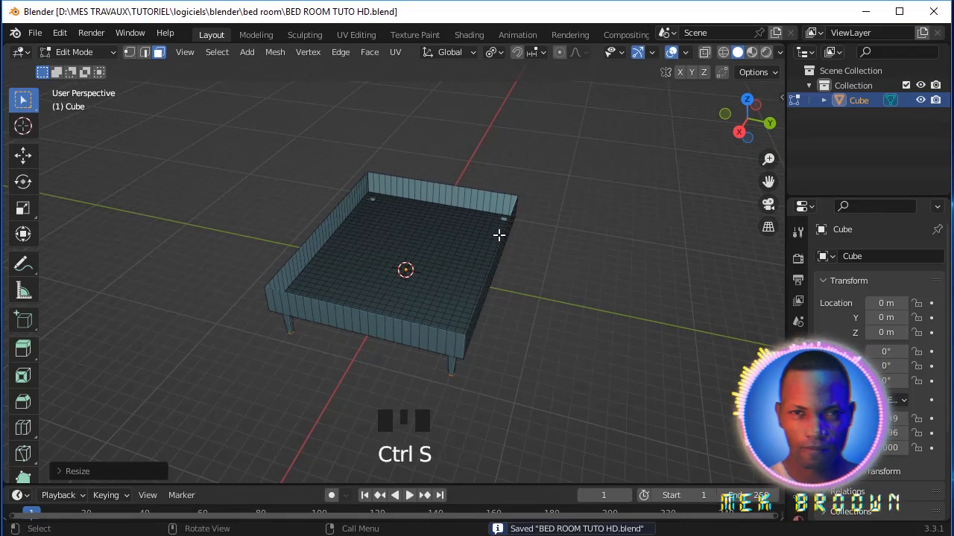
Step: In edge selection, select the whole top edge of the box's far short wall and extrude it up about 3.25 m as a headboard
scroll(485, 174, up, 2)
shift+middle_drag(485, 174, 439, 270)
scroll(448, 253, up, 1)
scroll(448, 253, up, 1)
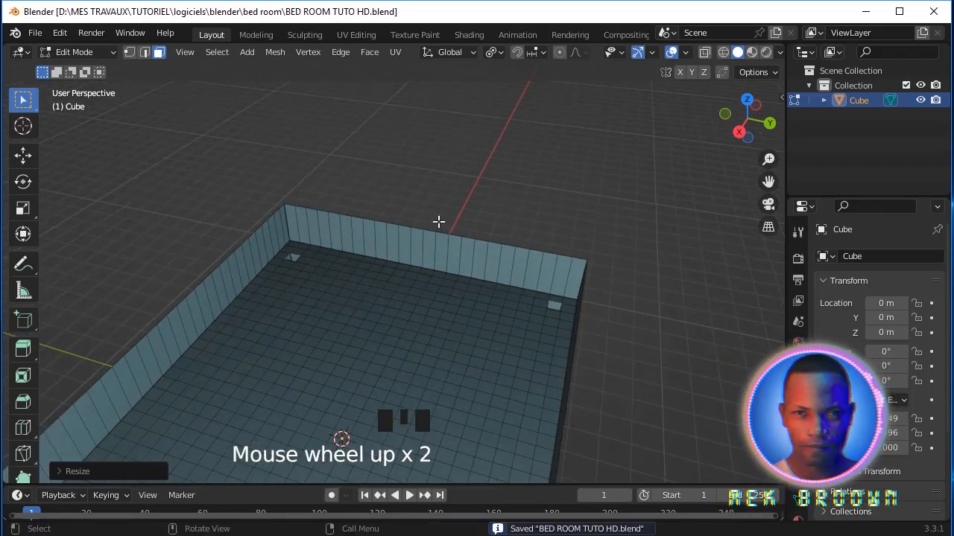
middle_drag(438, 222, 467, 253)
click(270, 213)
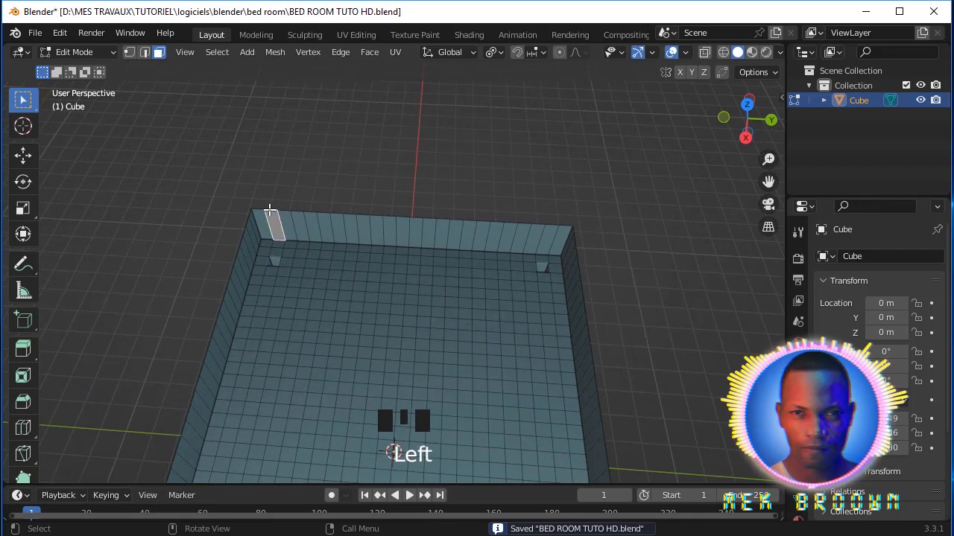
key(2)
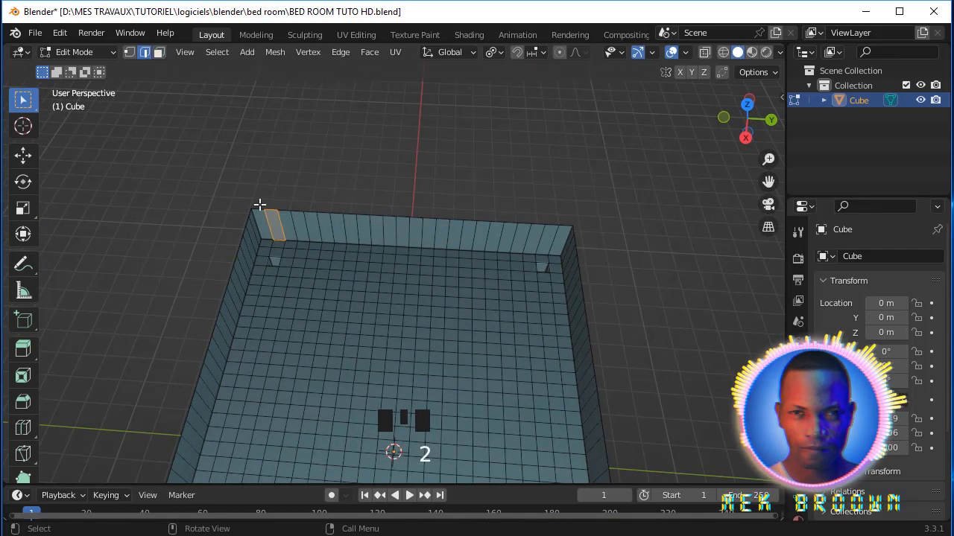
shift+click(279, 207)
shift+click(284, 206)
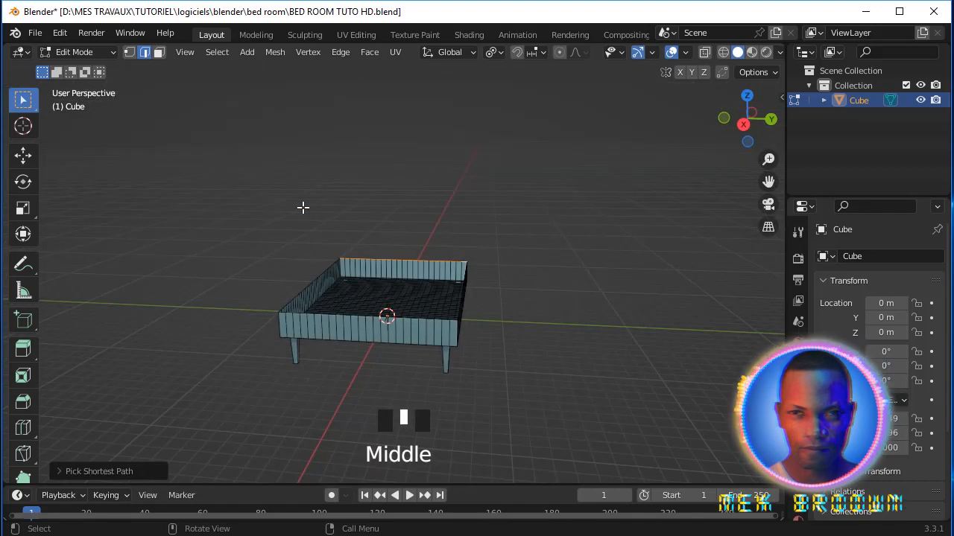
key(e)
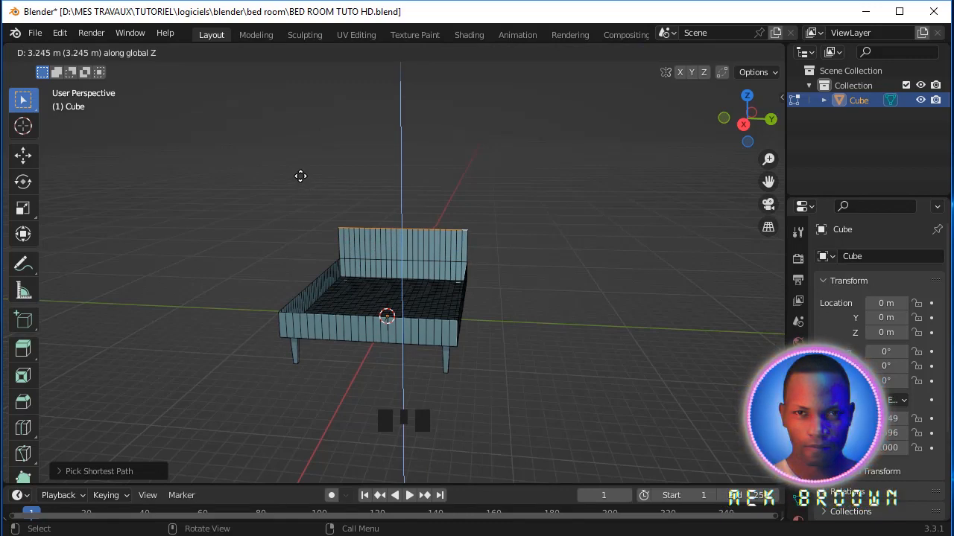
click(300, 174)
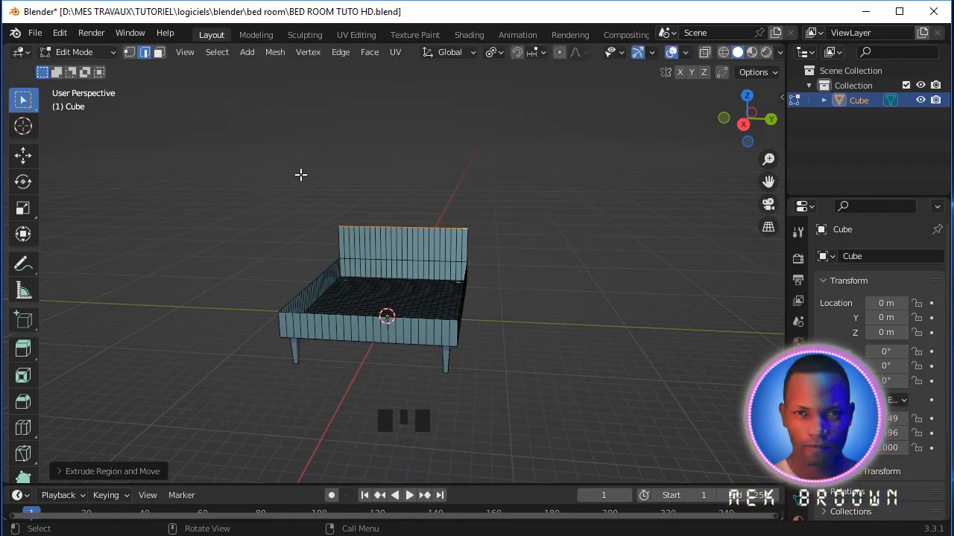
Step: Return to Object Mode, deselect the bed frame and open its modifier properties
key(Tab)
click(488, 210)
scroll(477, 242, up, 2)
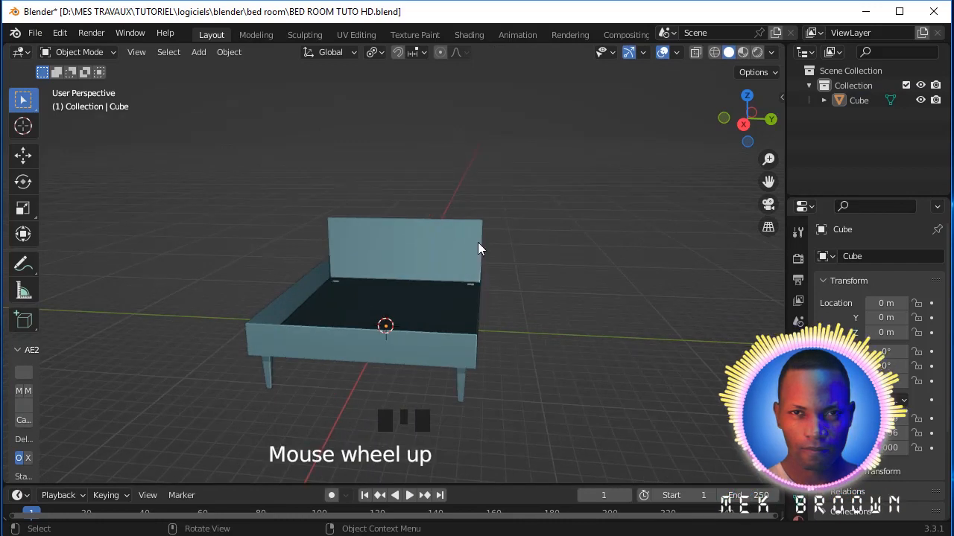
scroll(438, 365, up, 1)
scroll(407, 404, up, 1)
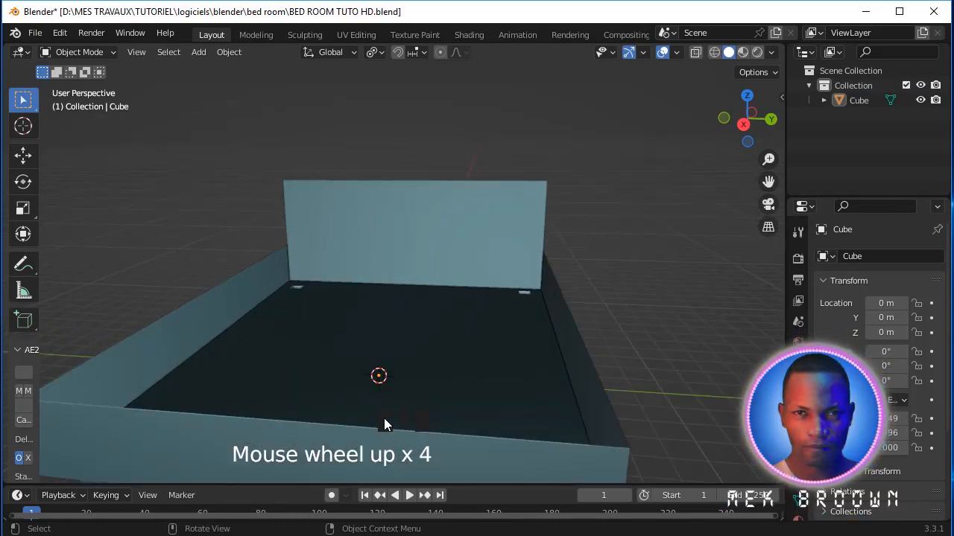
shift+middle_drag(384, 418, 508, 376)
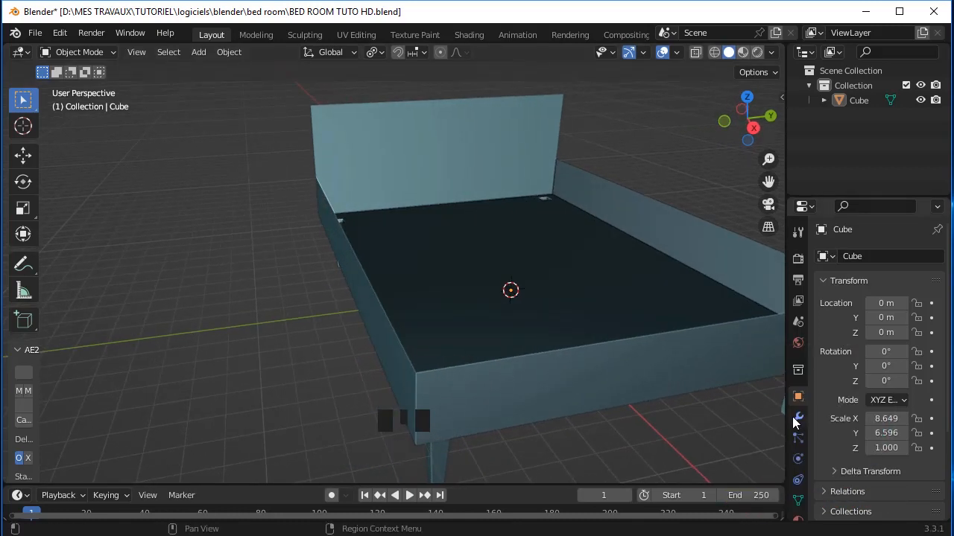
click(797, 418)
click(834, 257)
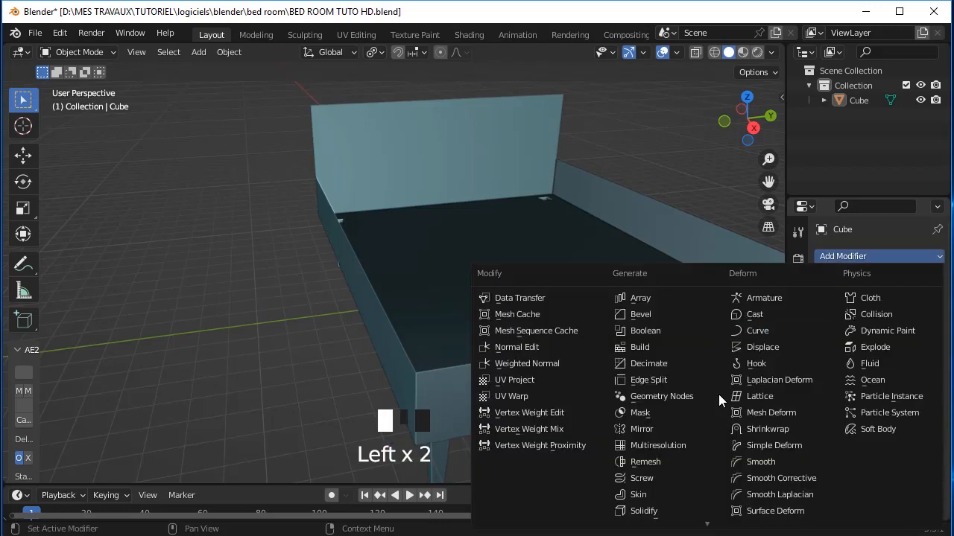
click(648, 482)
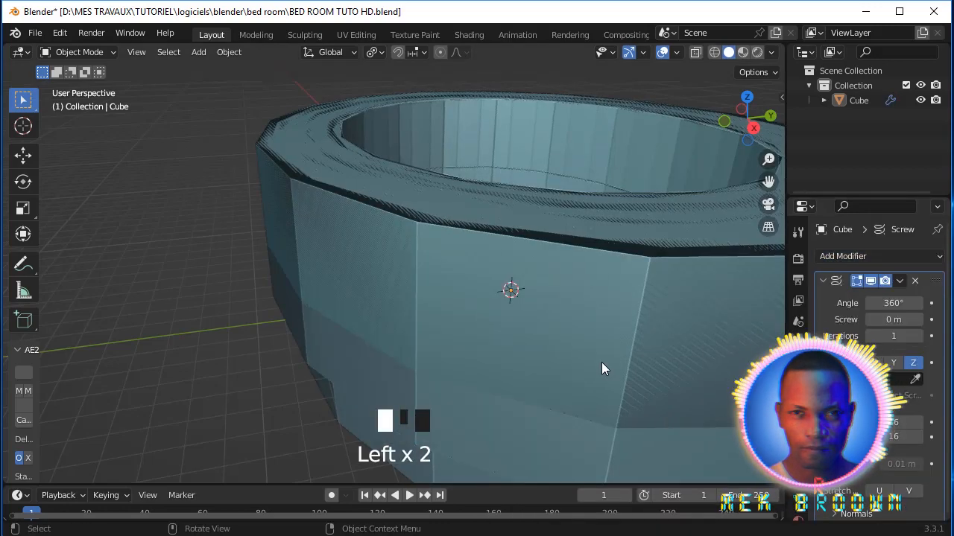
key(ctrl+z)
Step: Add a Solidify modifier to the bed frame, set its thickness to 0.032 m and apply it
click(853, 256)
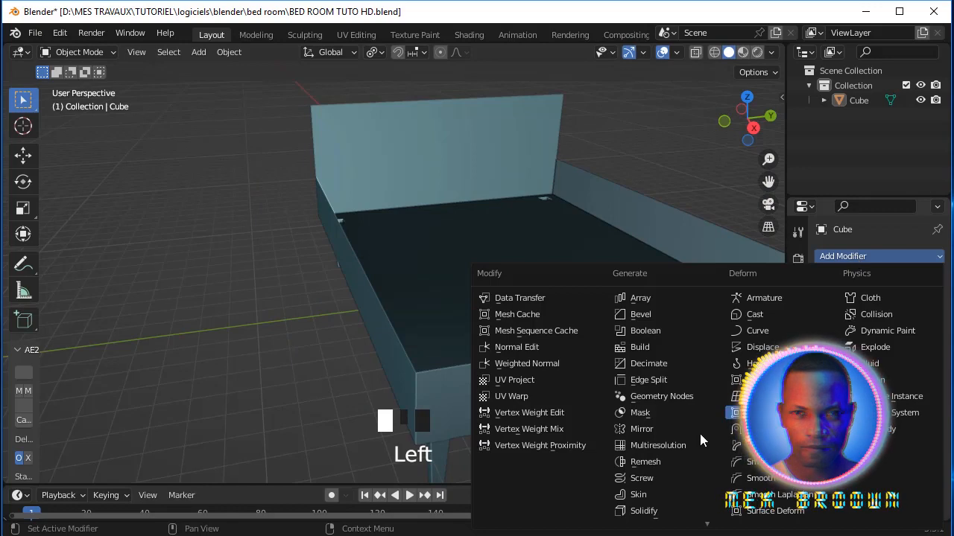
click(641, 511)
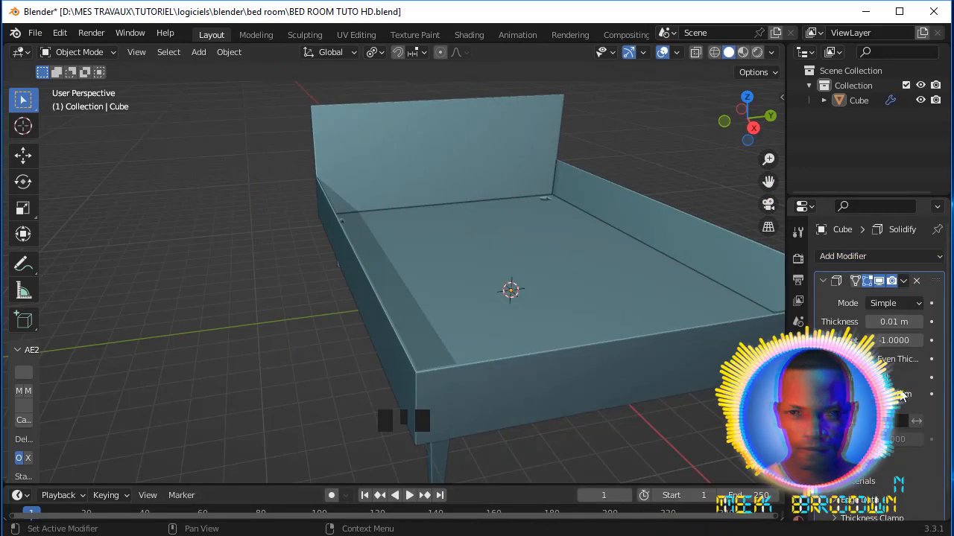
shift+drag(893, 321, 928, 322)
shift+drag(893, 322, 889, 327)
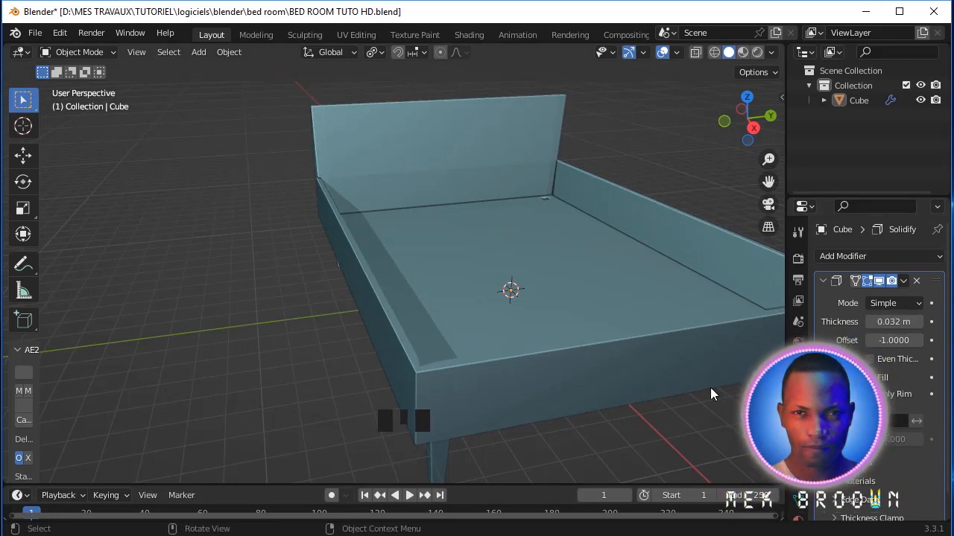
mouse_move(707, 387)
middle_down()
mouse_move(682, 395)
mouse_move(701, 374)
middle_up()
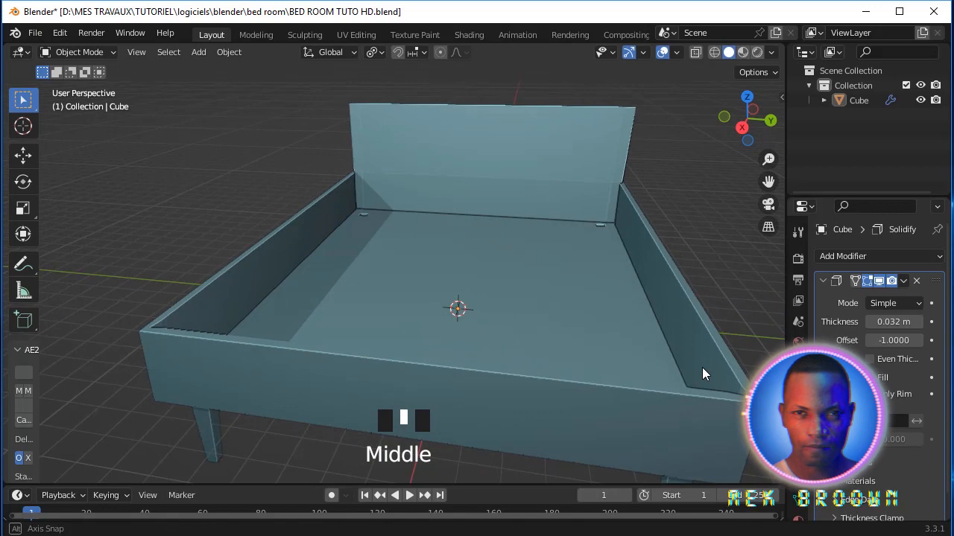
click(903, 281)
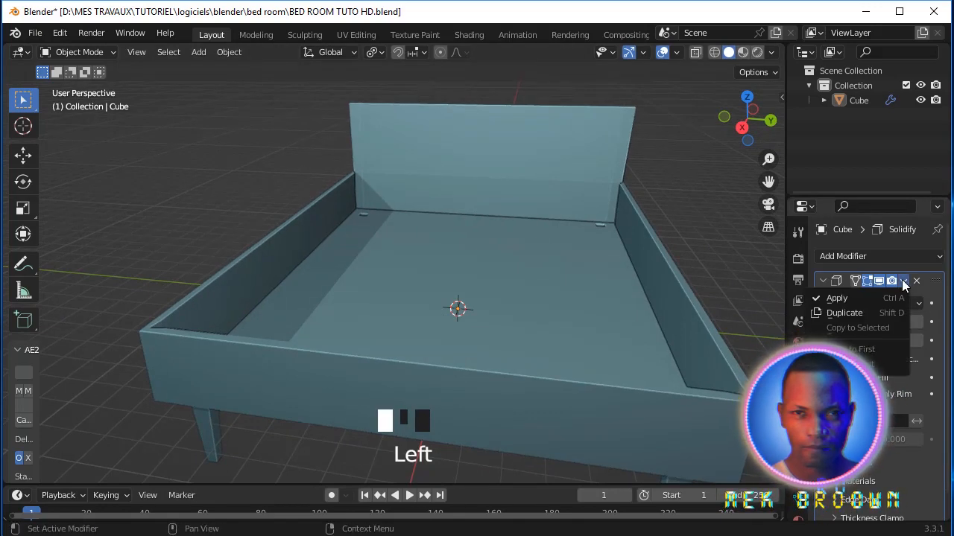
click(851, 300)
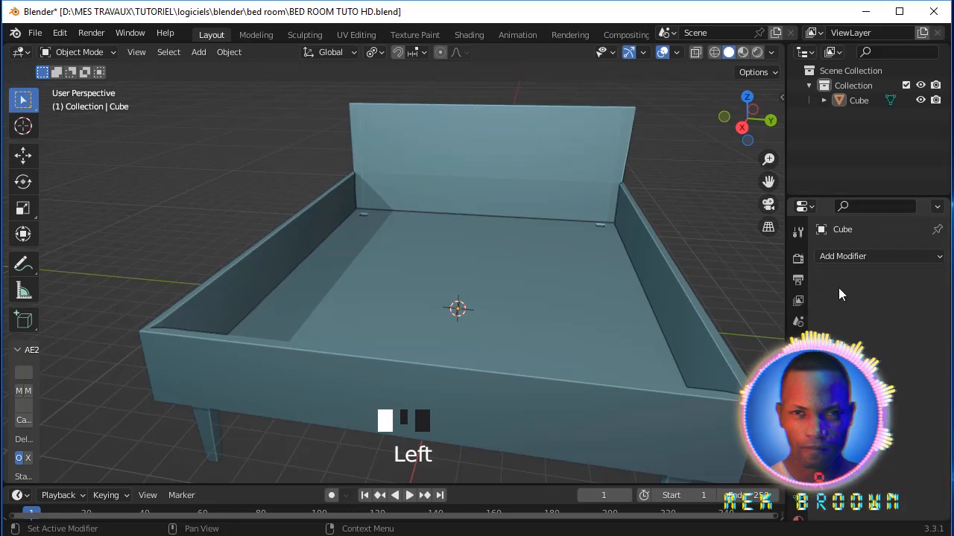
Step: Add a Bevel modifier to the bed frame with 4 segments and an amount of 0.071 m, and apply it
click(823, 256)
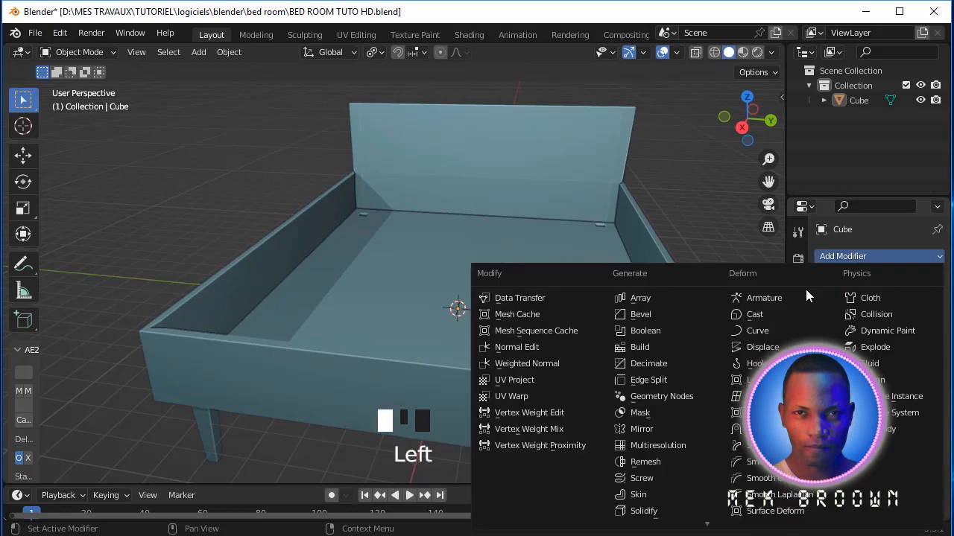
click(673, 314)
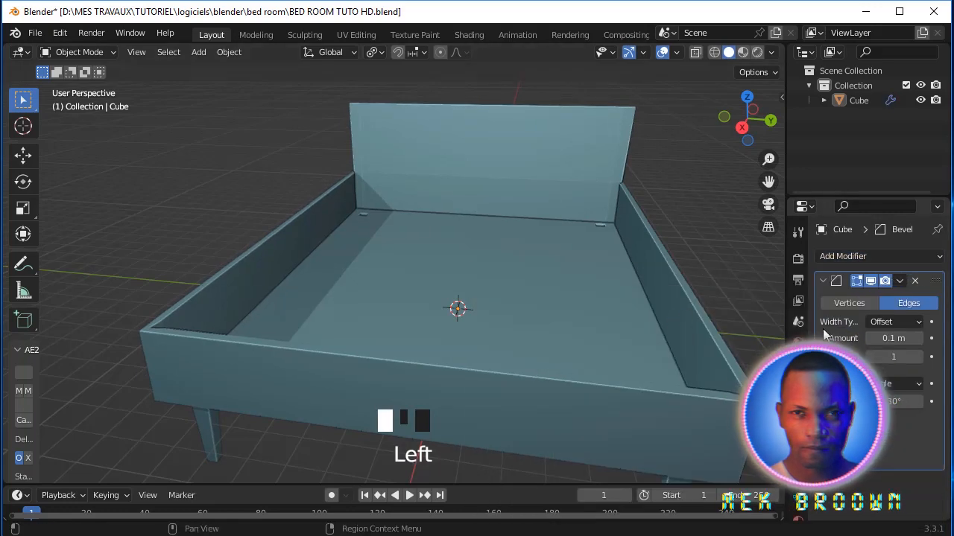
click(888, 358)
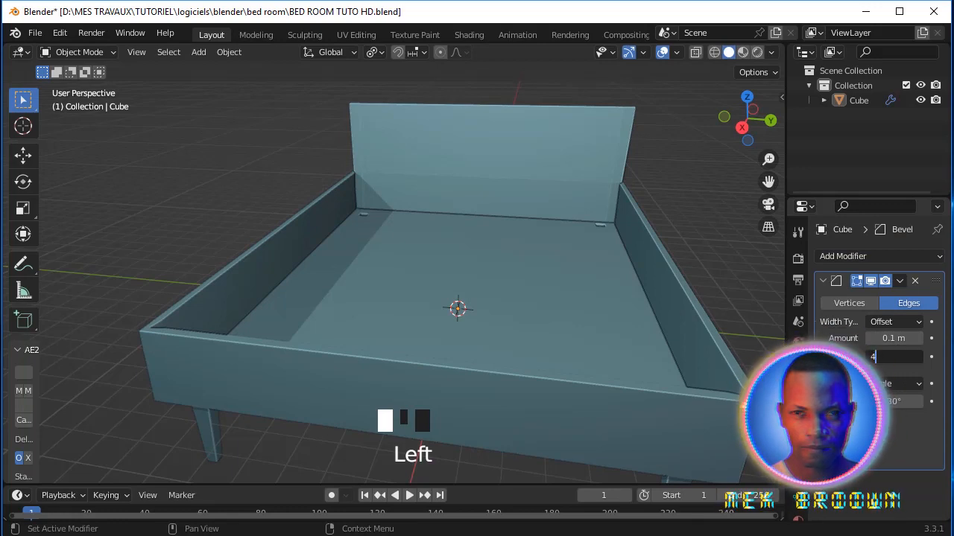
text(4)
key(Return)
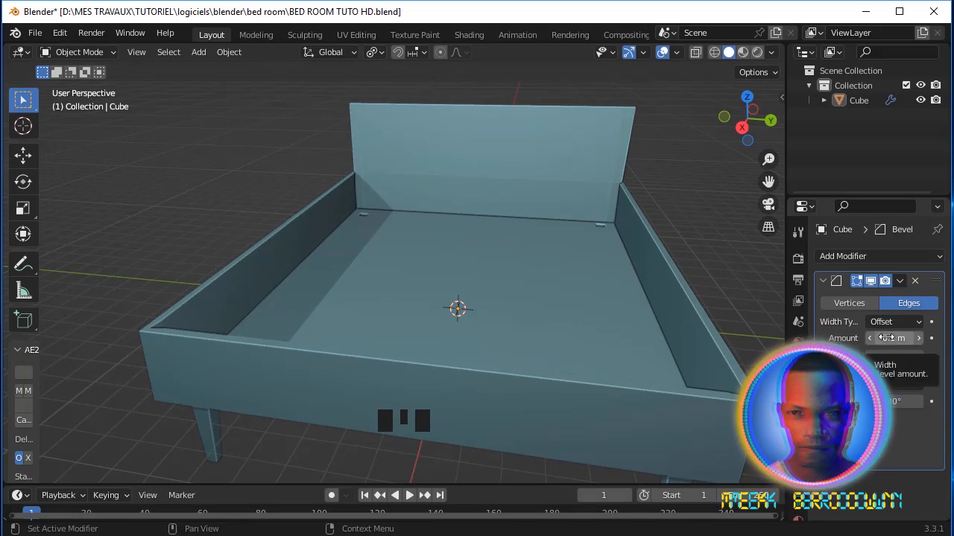
mouse_move(887, 337)
shift+mouse_down()
mouse_move(913, 338)
mouse_move(871, 338)
mouse_move(898, 338)
shift+mouse_up()
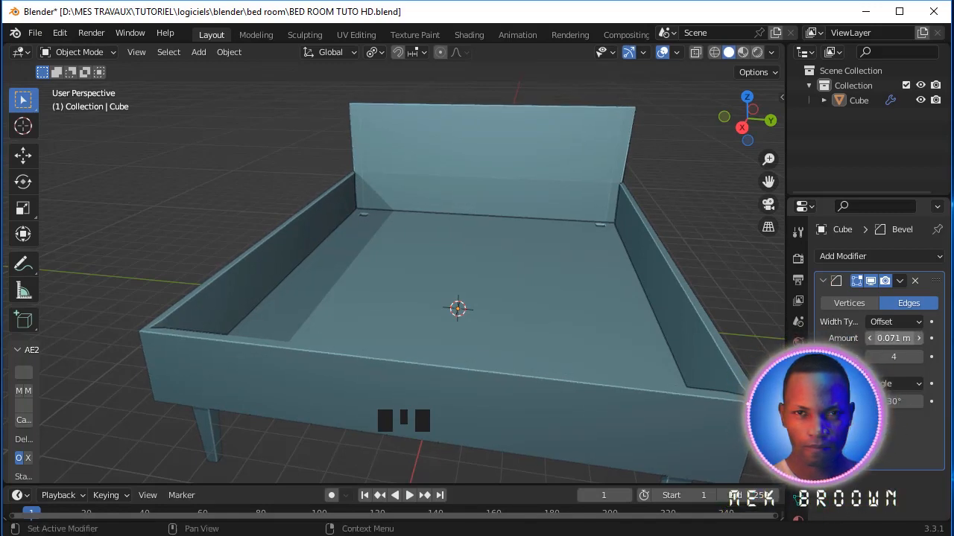
click(899, 280)
click(864, 297)
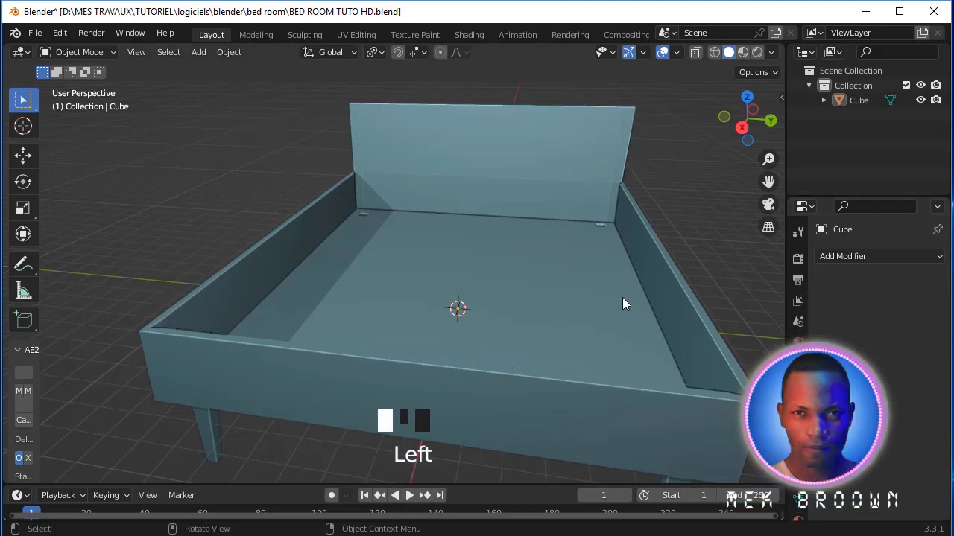
Step: Add a mesh cube at the bed's centre as the mattress and stretch it along Y to the frame's length
scroll(673, 257, down, 2)
middle_drag(674, 257, 645, 251)
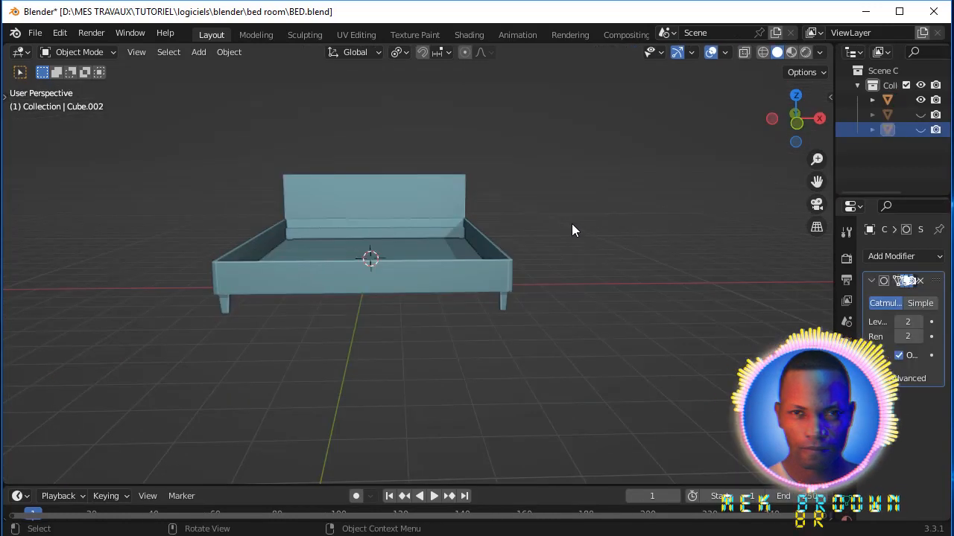
key(shift+a)
mouse_move(573, 224)
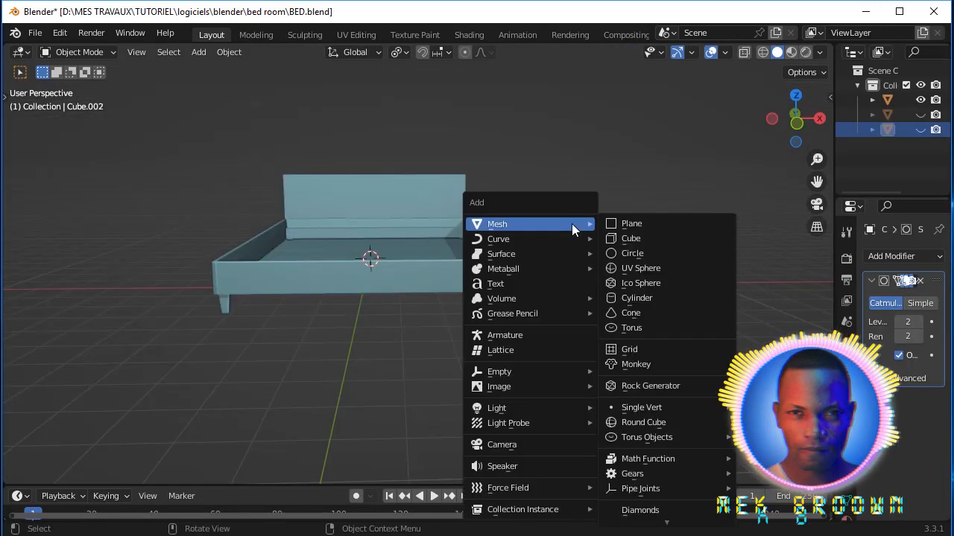
click(630, 240)
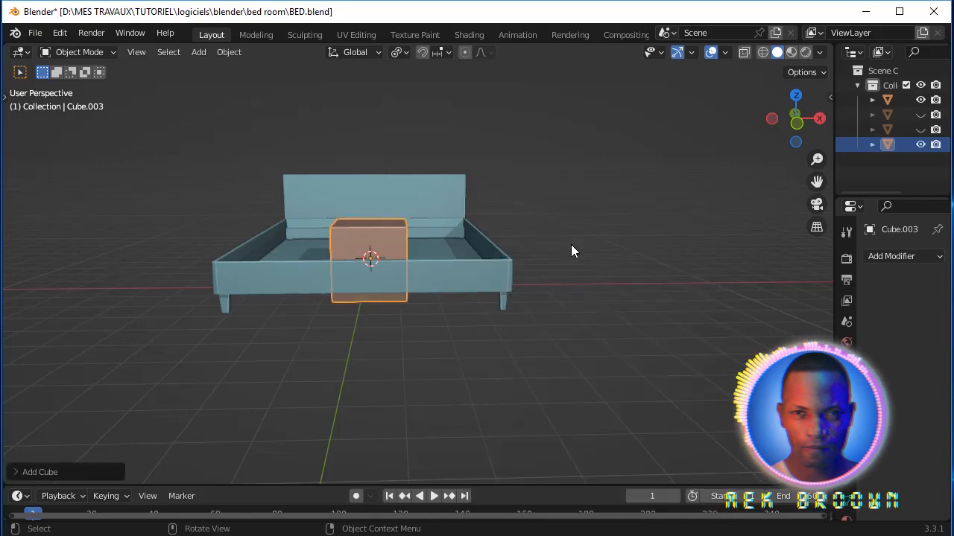
middle_drag(527, 258, 526, 268)
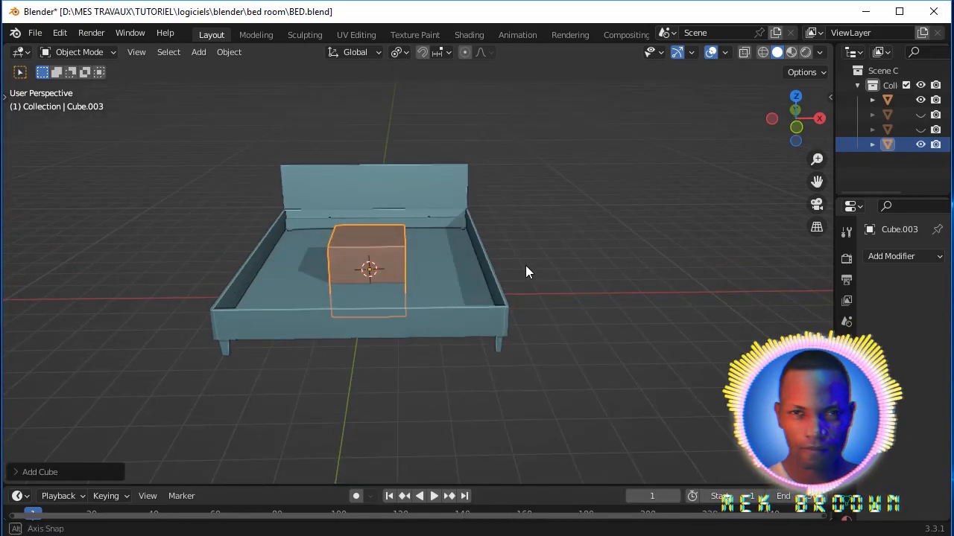
key(s)
key(y)
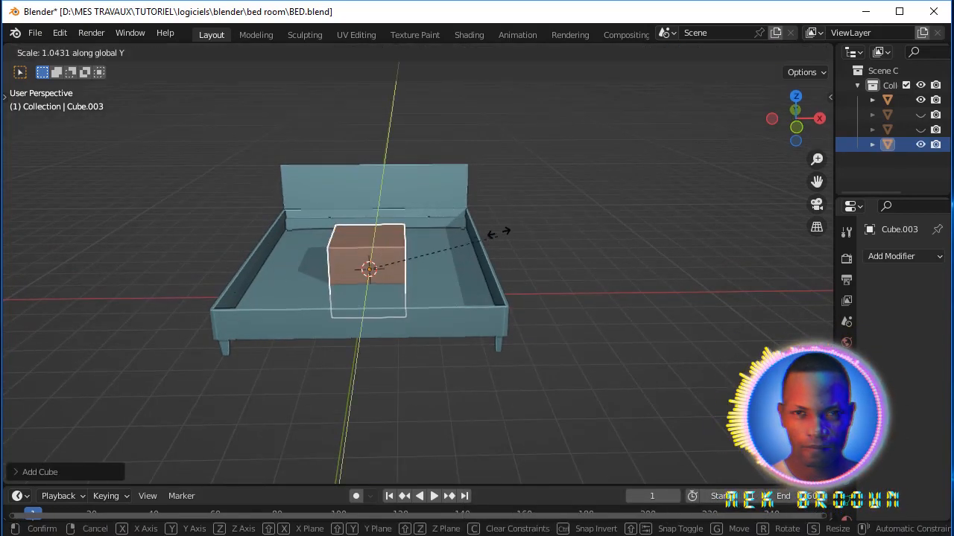
click(694, 354)
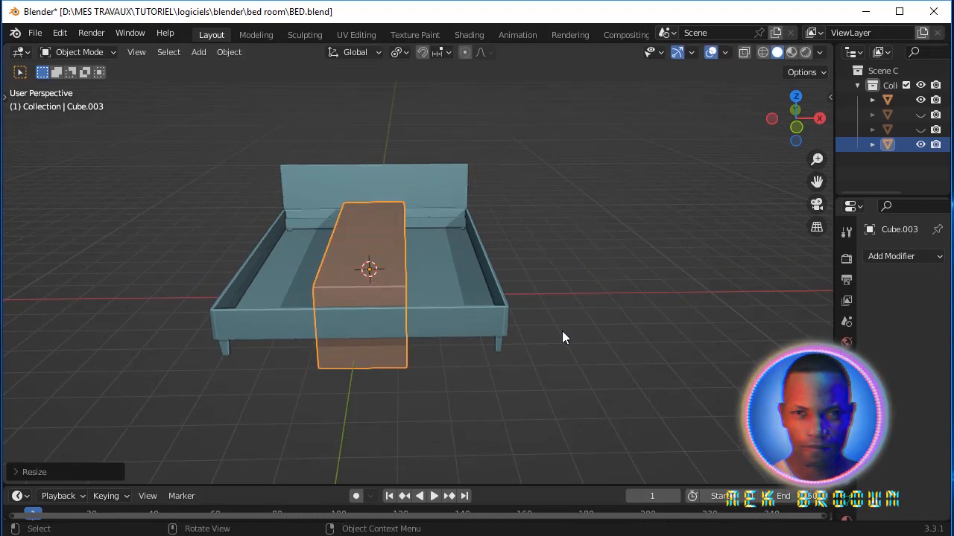
Step: Widen the mattress block along X to fill the frame's width, and adjust its height along Z
key(s)
key(x)
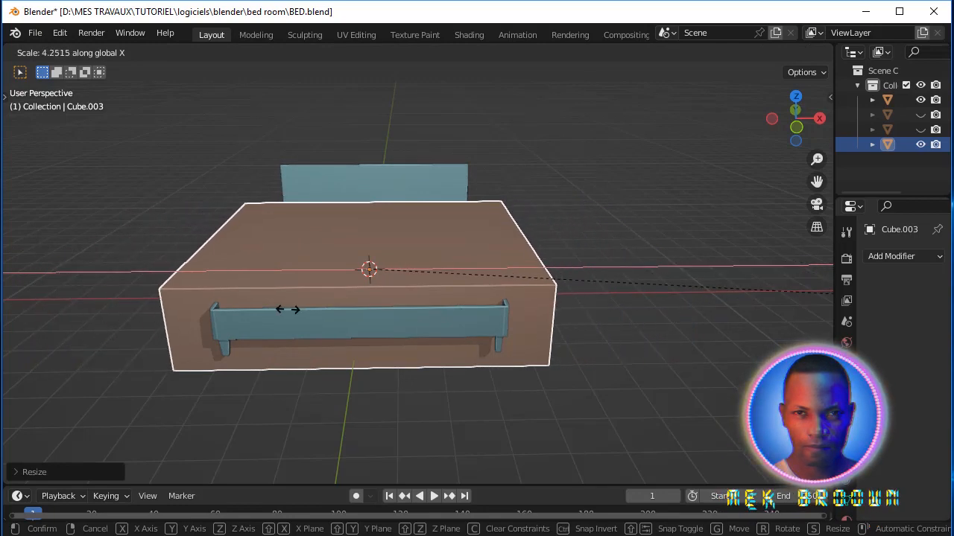
click(257, 305)
middle_drag(257, 311, 257, 308)
key(s)
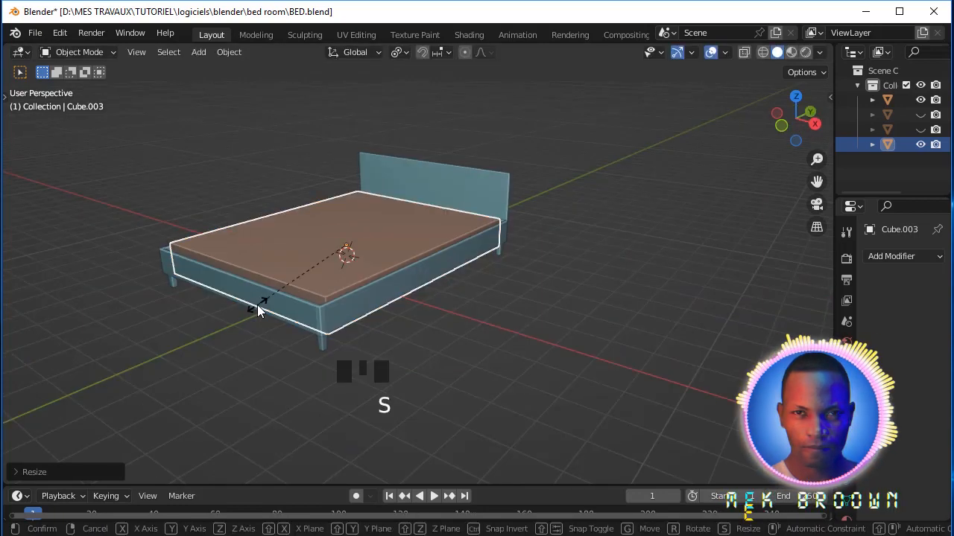
key(z)
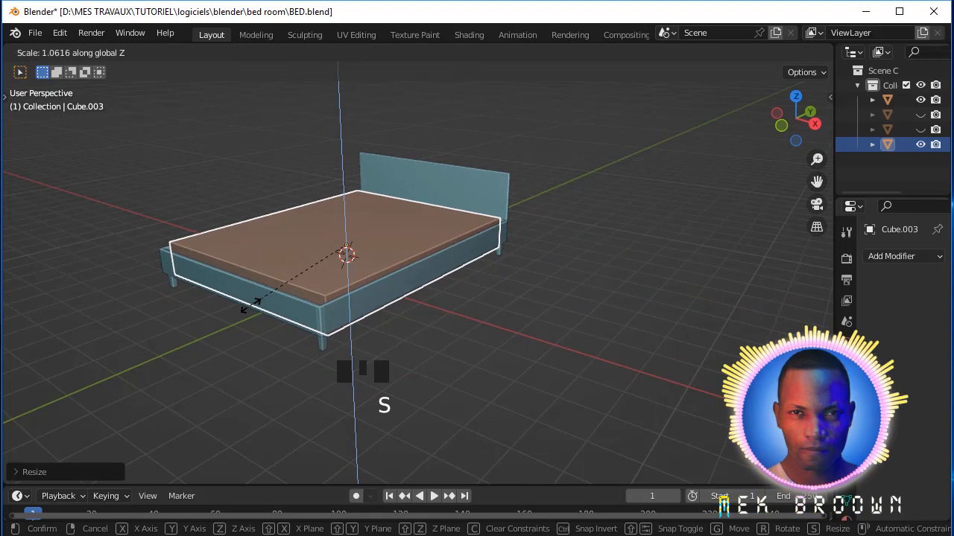
click(255, 304)
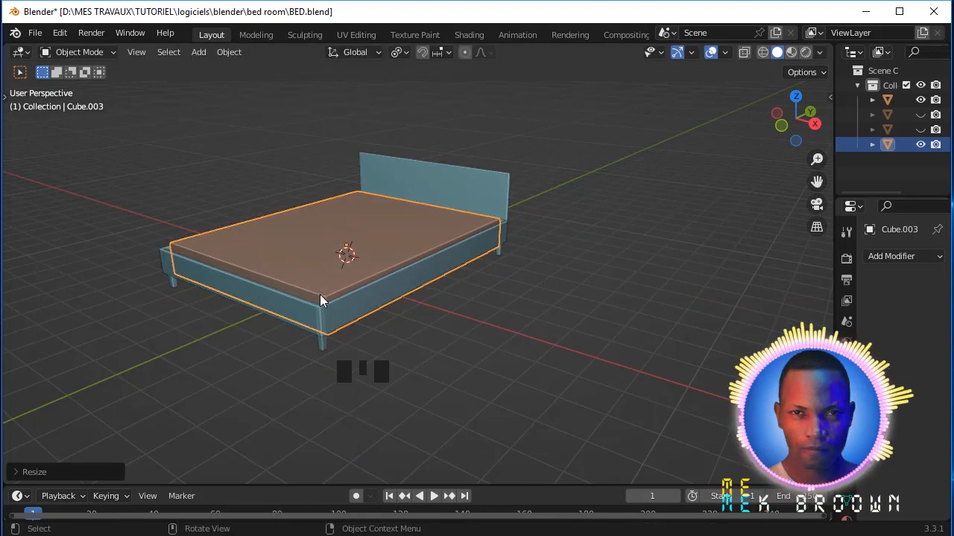
Step: Raise the mattress block about 0.14 m along Z and fine-tune its width along X by a factor of about 1.01
key(g)
key(z)
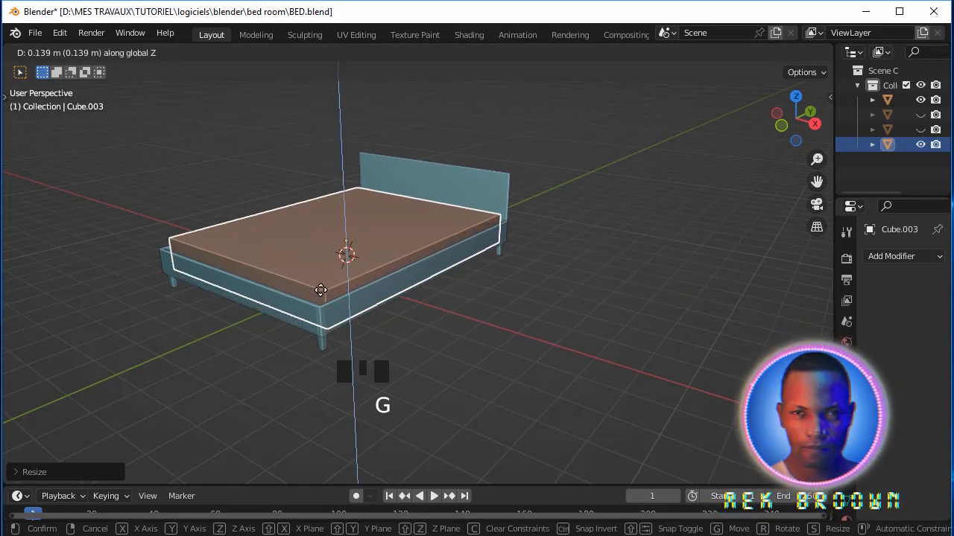
click(320, 290)
middle_drag(339, 295, 493, 328)
key(d)
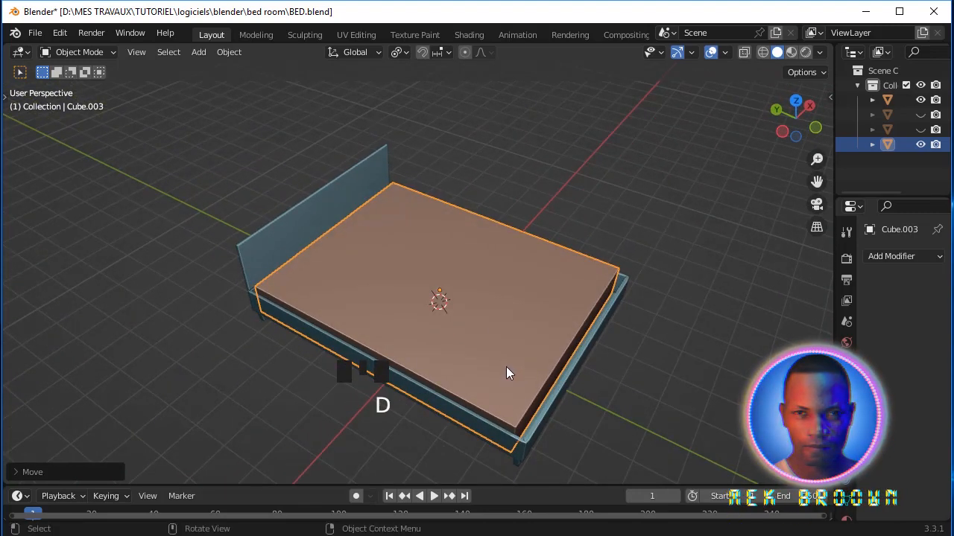
key(x)
click(555, 314)
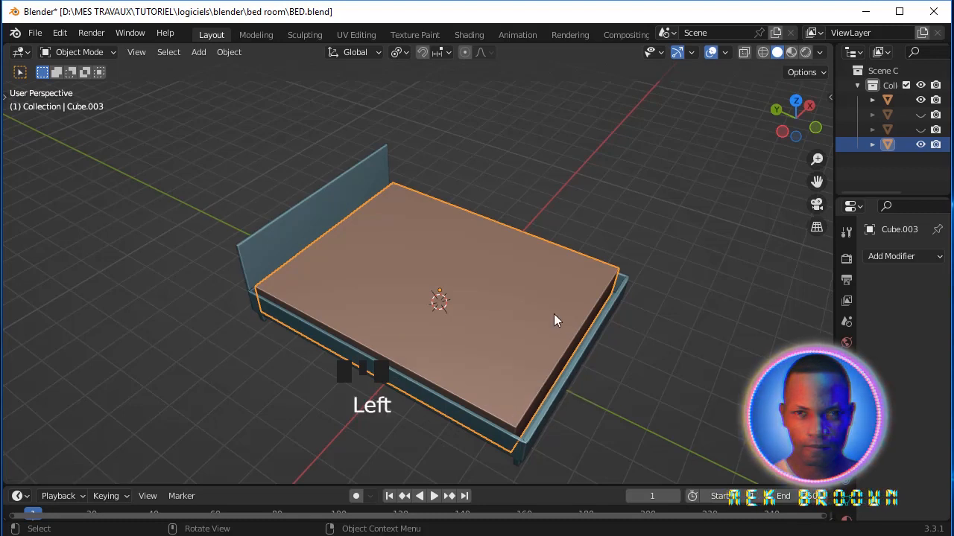
key(s)
key(x)
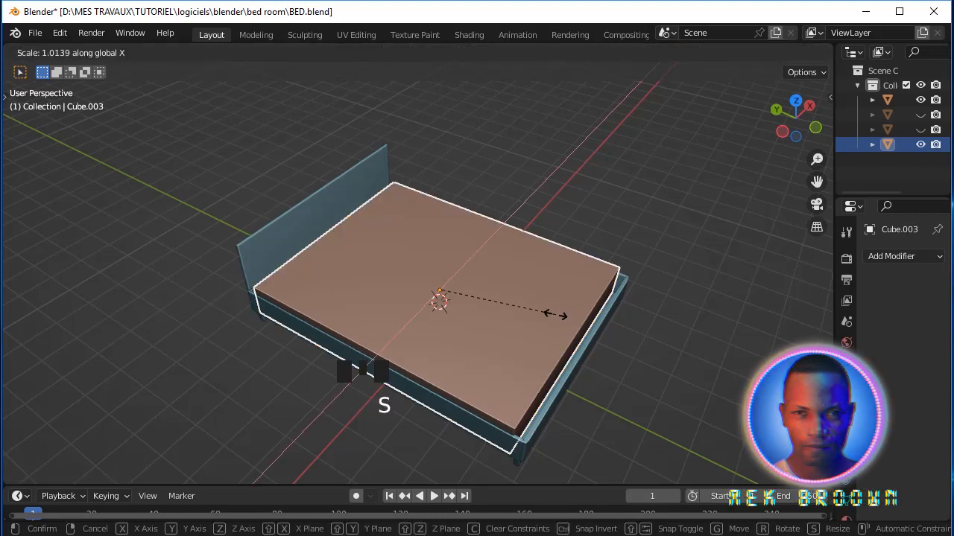
click(550, 315)
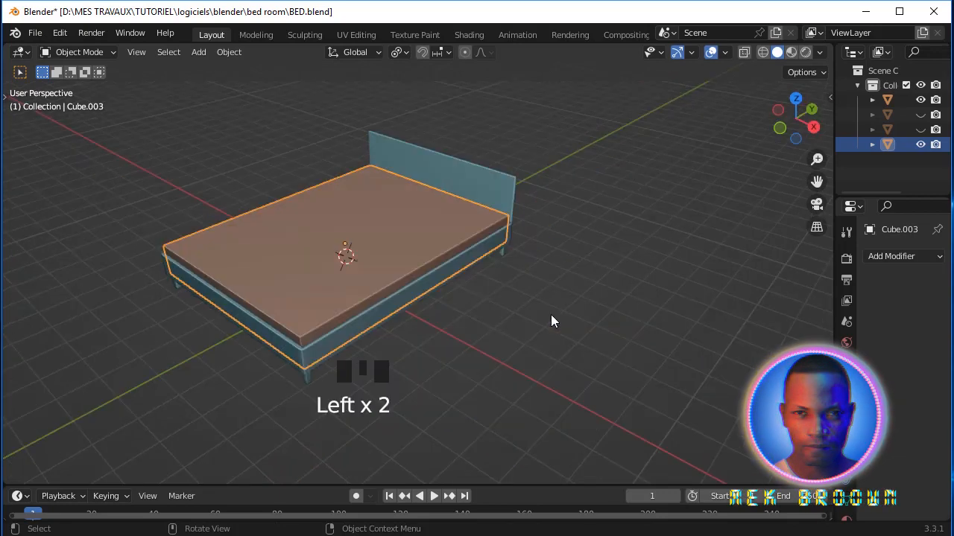
Step: Give the mattress block a level 3 Subdivision Surface and slide one loop cut to its foot end and another to its headboard end
key(ctrl+3)
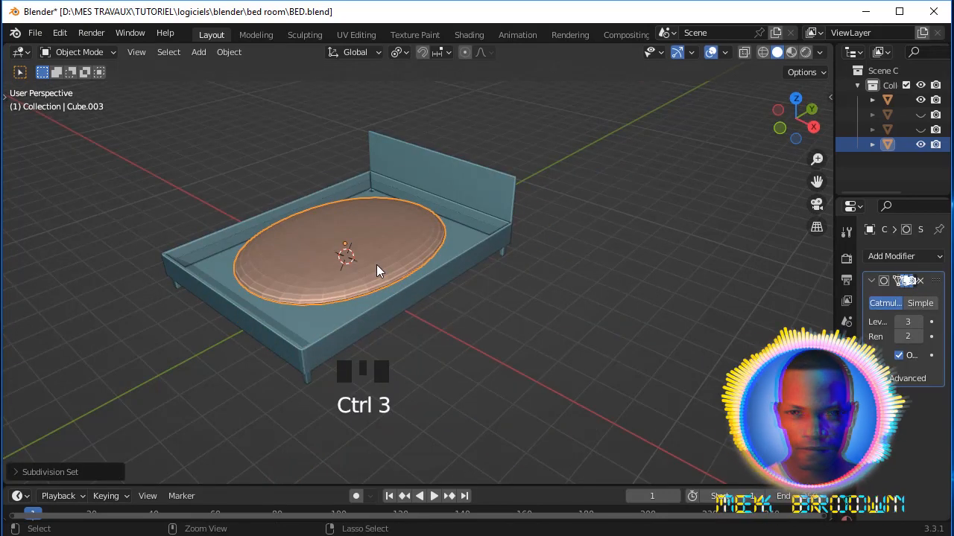
key(ctrl+r)
click(353, 284)
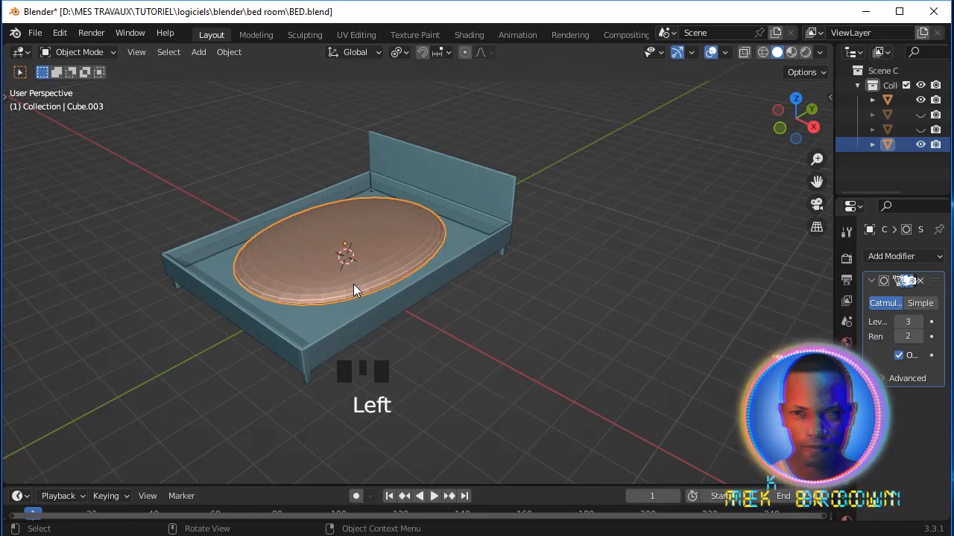
key(Tab)
key(ctrl+r)
click(350, 287)
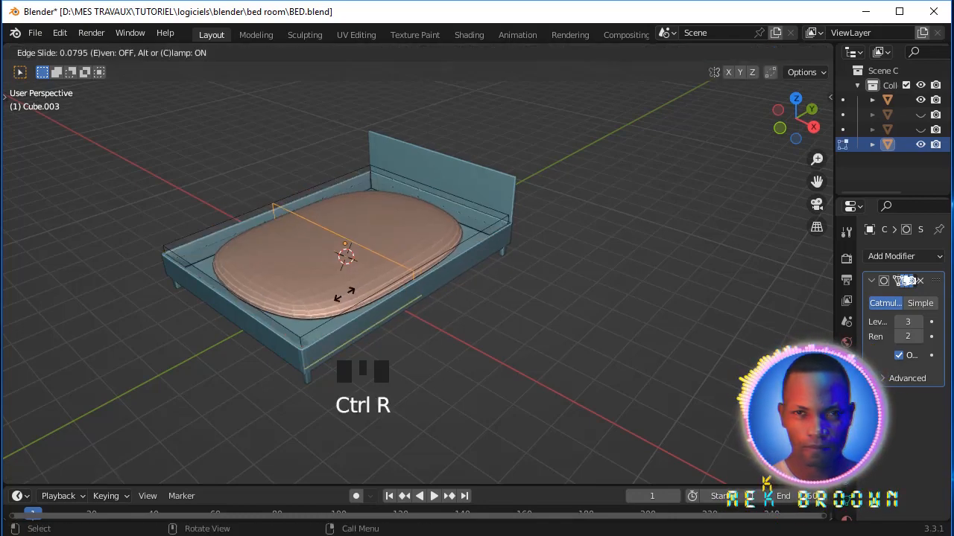
click(247, 409)
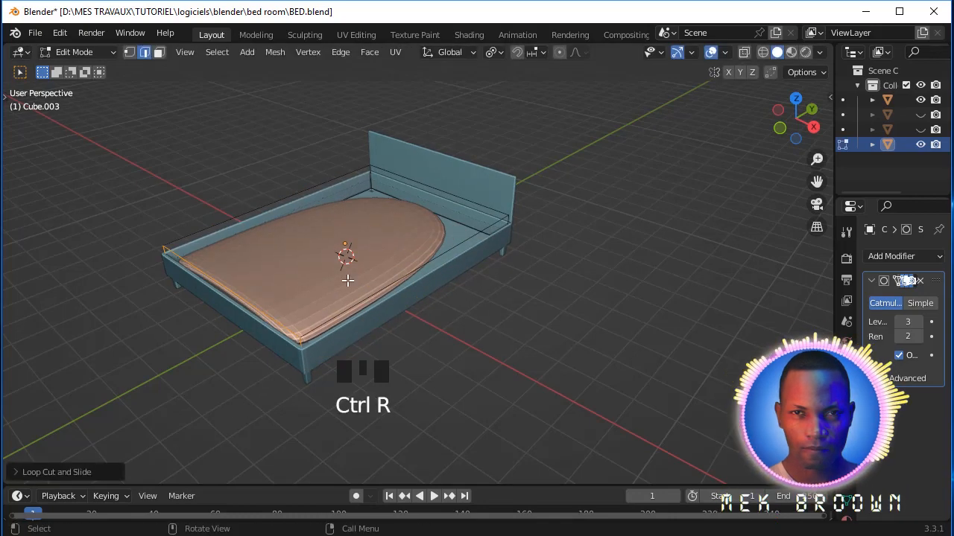
key(ctrl+r)
click(365, 261)
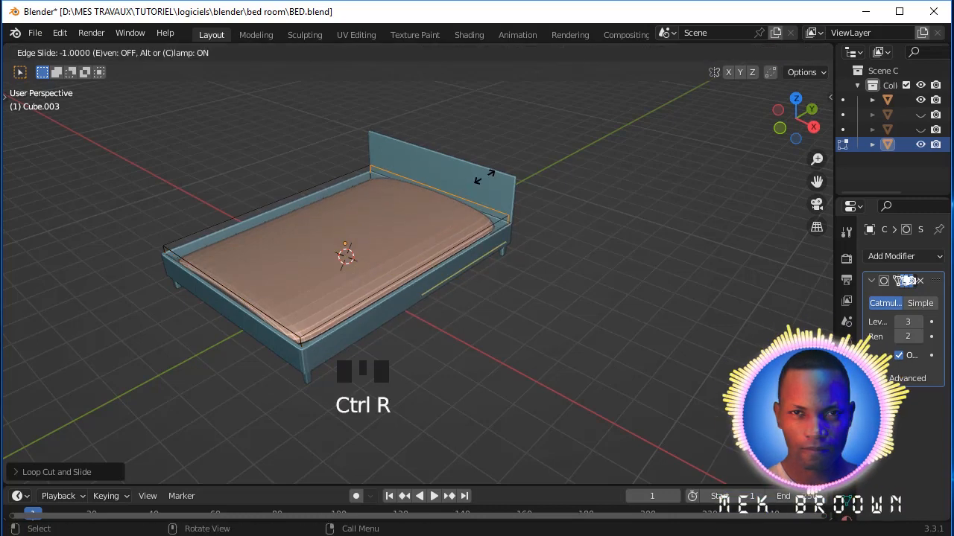
click(488, 207)
Step: Add two lengthwise loop cuts to the mattress and slide one to each of its long sides
middle_drag(425, 225, 432, 298)
key(ctrl+r)
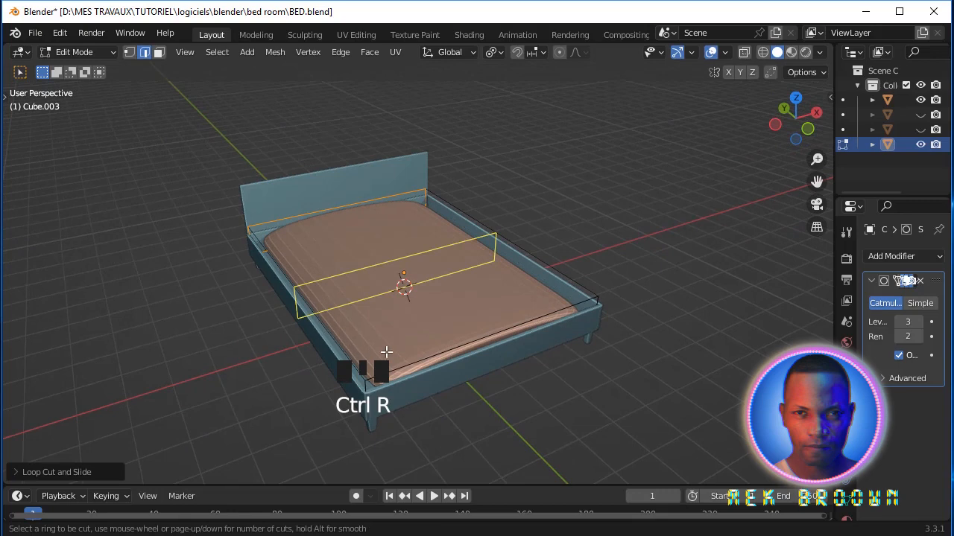
click(383, 362)
click(264, 396)
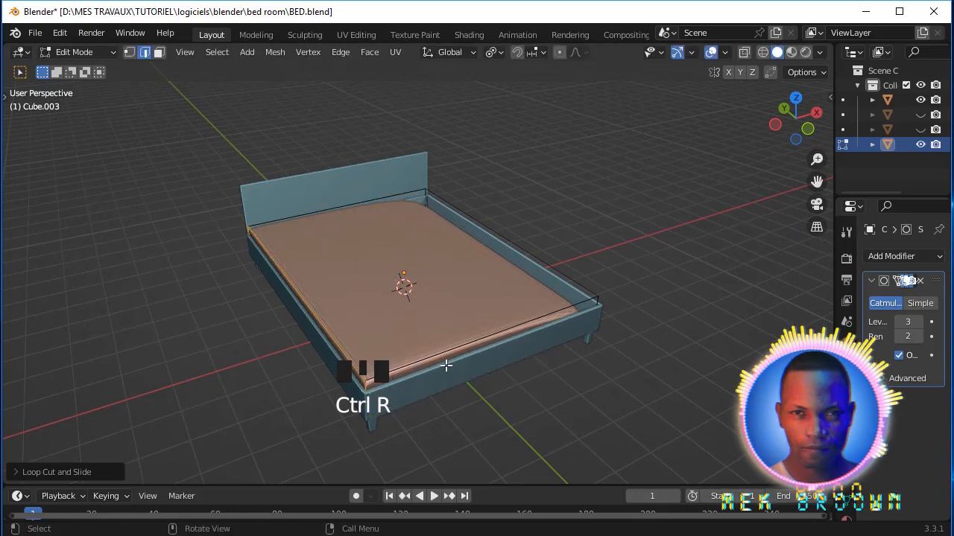
key(ctrl+r)
click(489, 325)
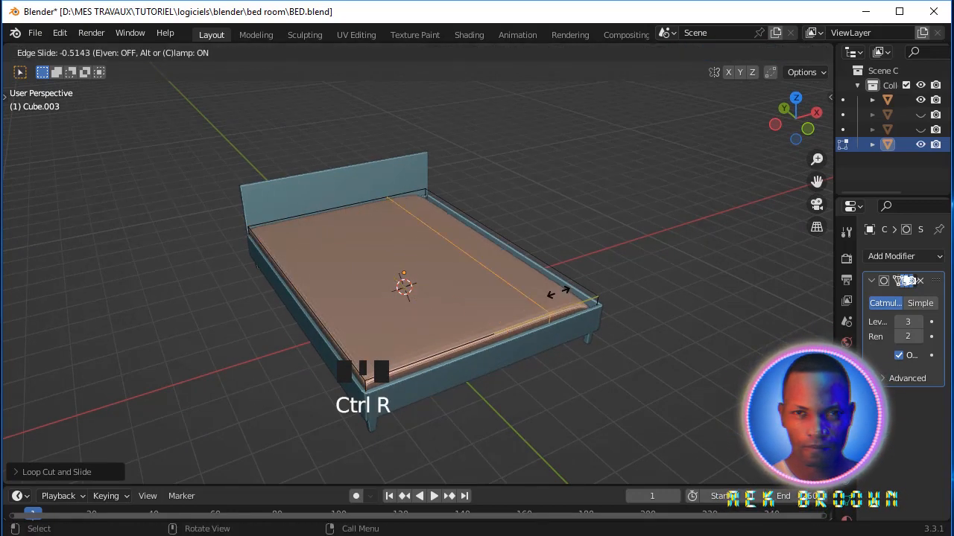
click(632, 272)
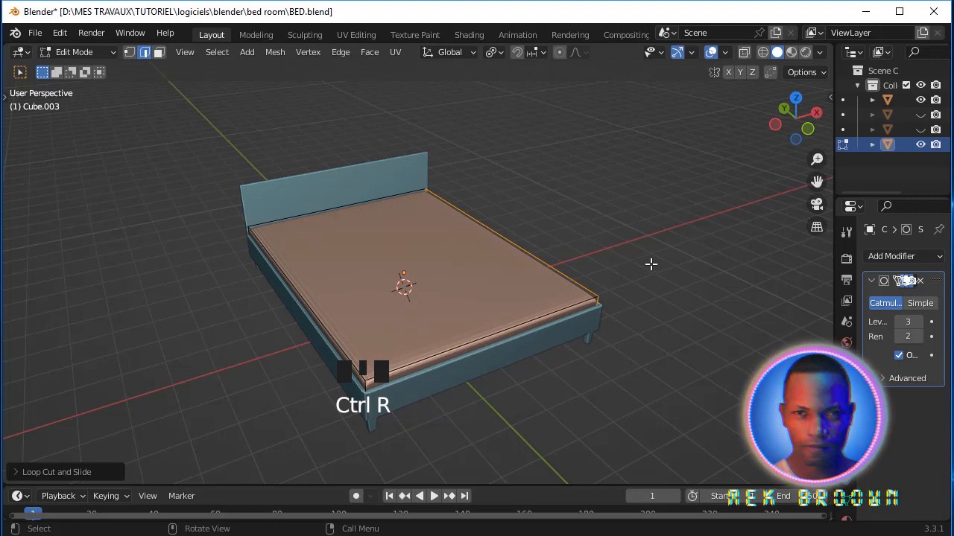
Step: Return to Object Mode and apply Shade Smooth to the mattress
middle_drag(651, 264, 680, 272)
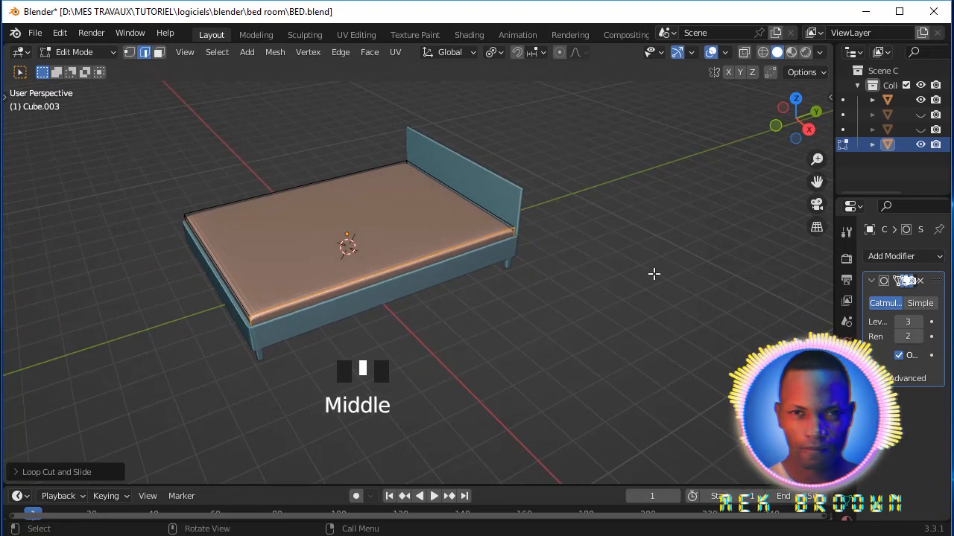
key(Tab)
middle_drag(551, 248, 591, 254)
click(336, 313)
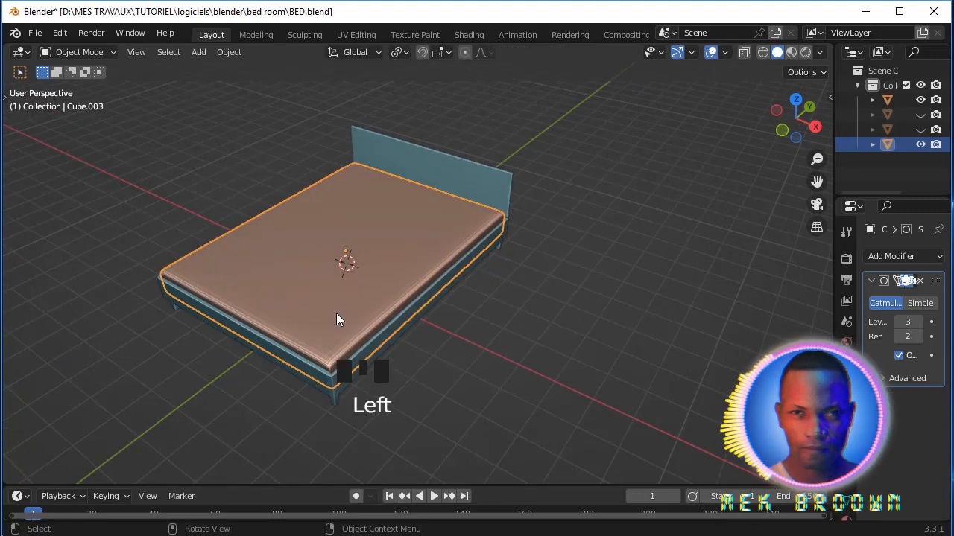
right_click(336, 313)
click(285, 247)
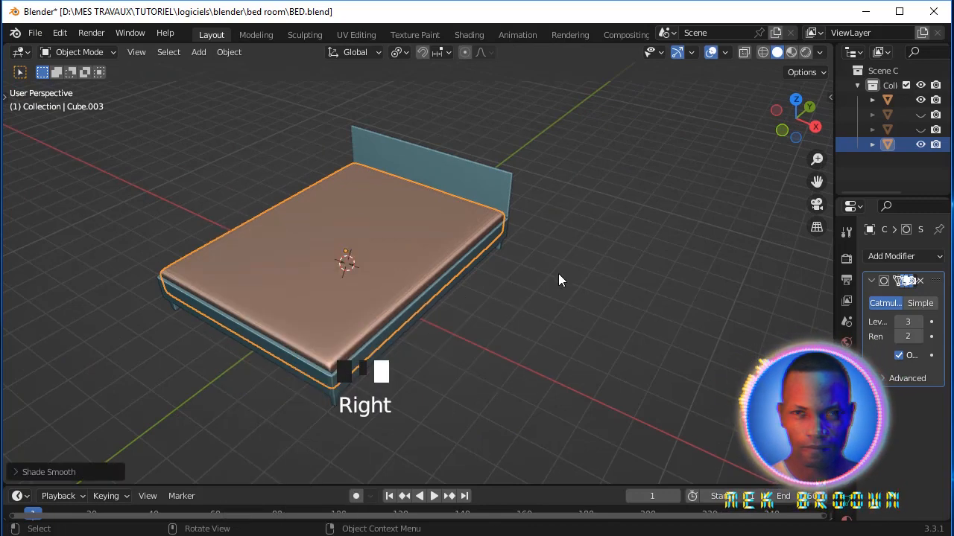
Step: Add a mesh plane at the centre of the bed
middle_drag(558, 280, 522, 247)
key(shift+a)
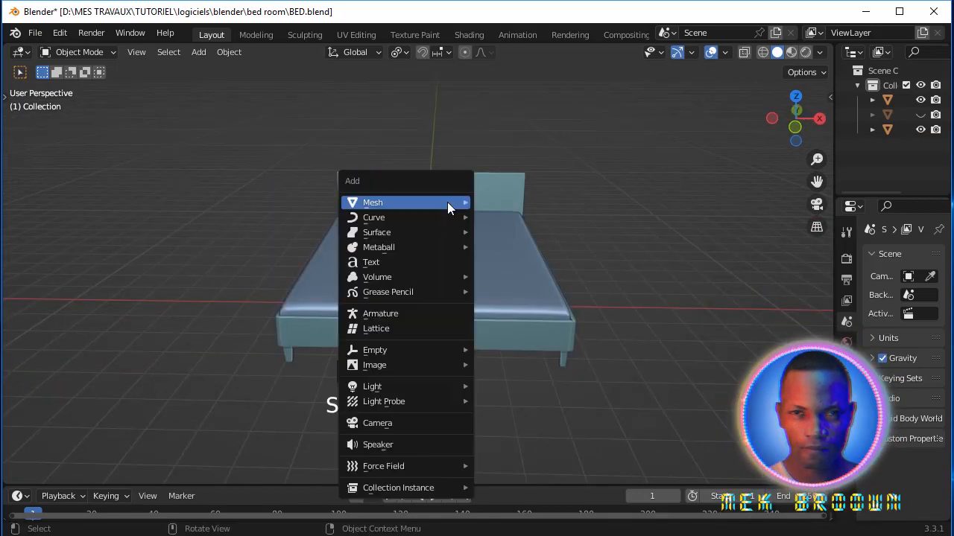
mouse_move(447, 202)
click(509, 201)
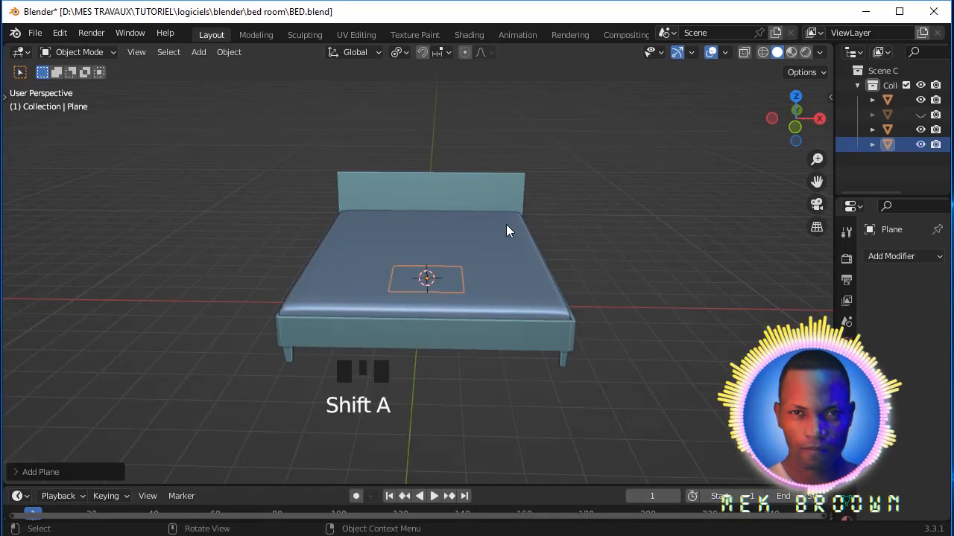
Step: Raise the plane vertically above the mattress and scale it up uniformly to nearly the bed's width
key(g)
key(z)
click(509, 162)
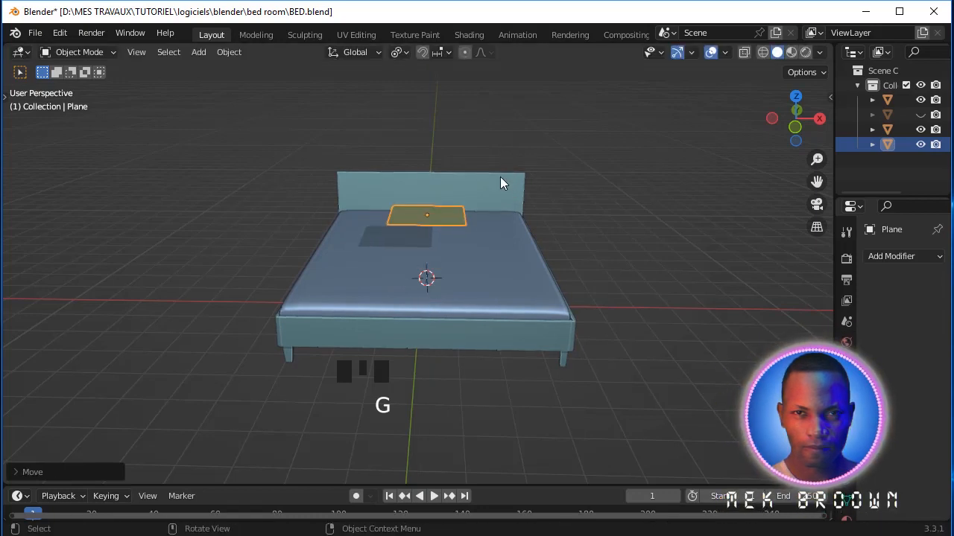
key(s)
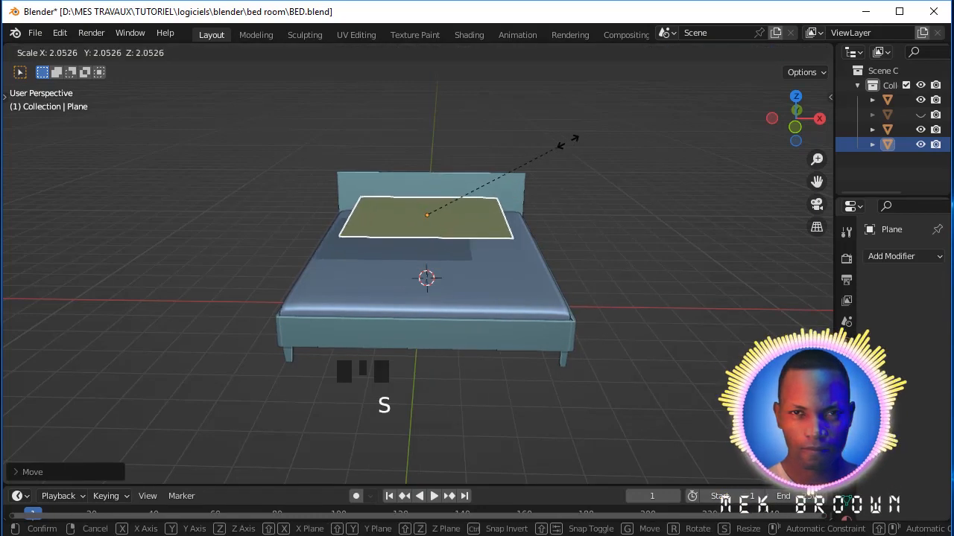
click(607, 117)
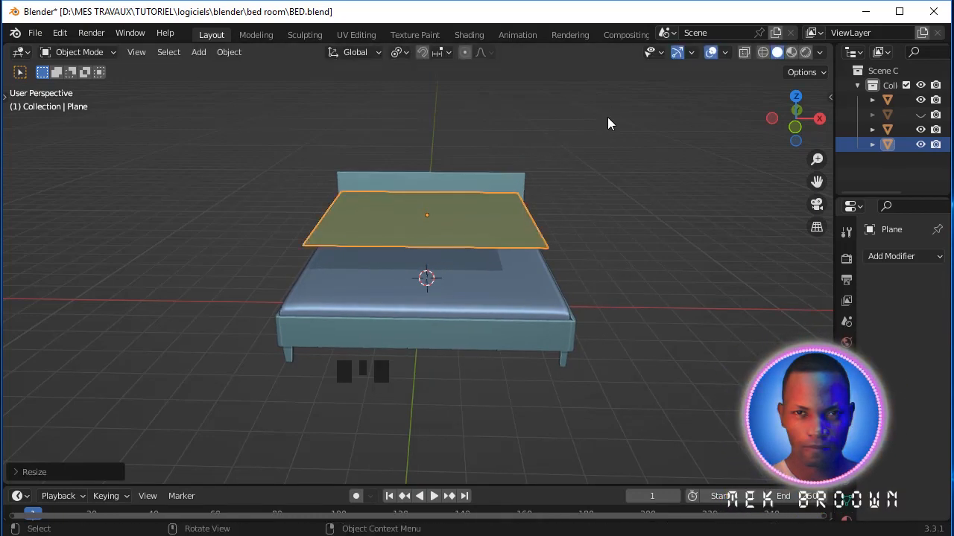
Step: Stretch the plane along the global Y axis by a factor of about 1.26 to cover the mattress lengthwise
middle_drag(608, 119, 474, 149)
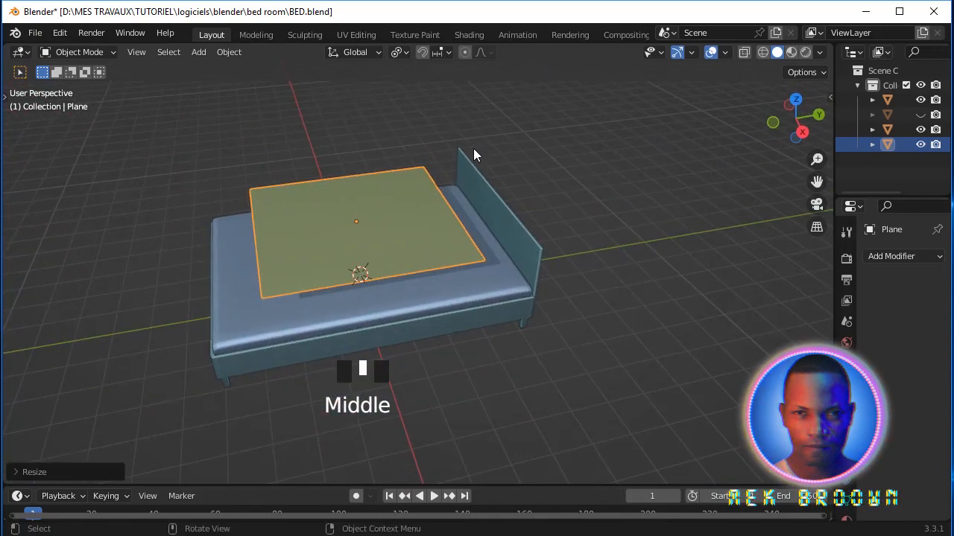
key(s)
key(y)
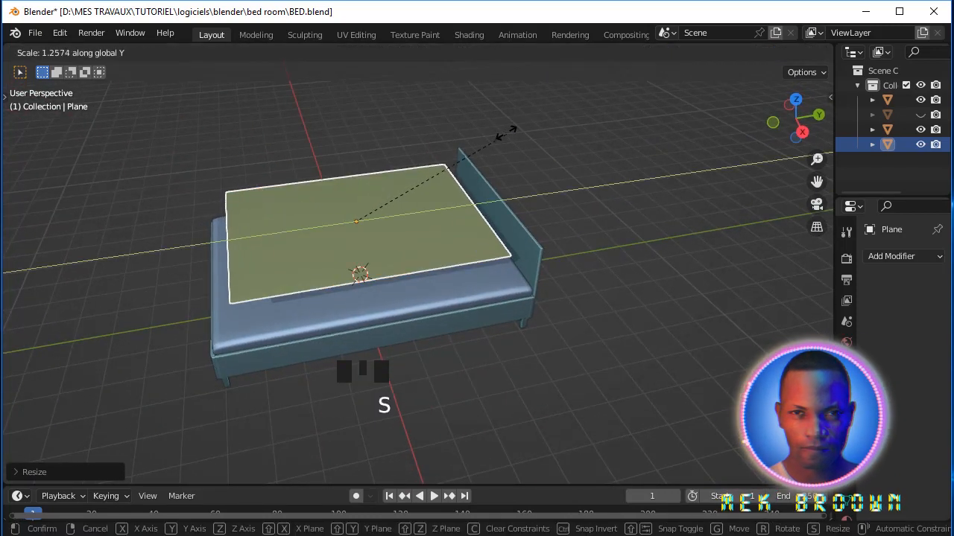
click(501, 140)
Step: In Edit Mode, divide the plane with 23 evenly spaced loop cuts running across the bed's width
middle_drag(501, 140, 482, 146)
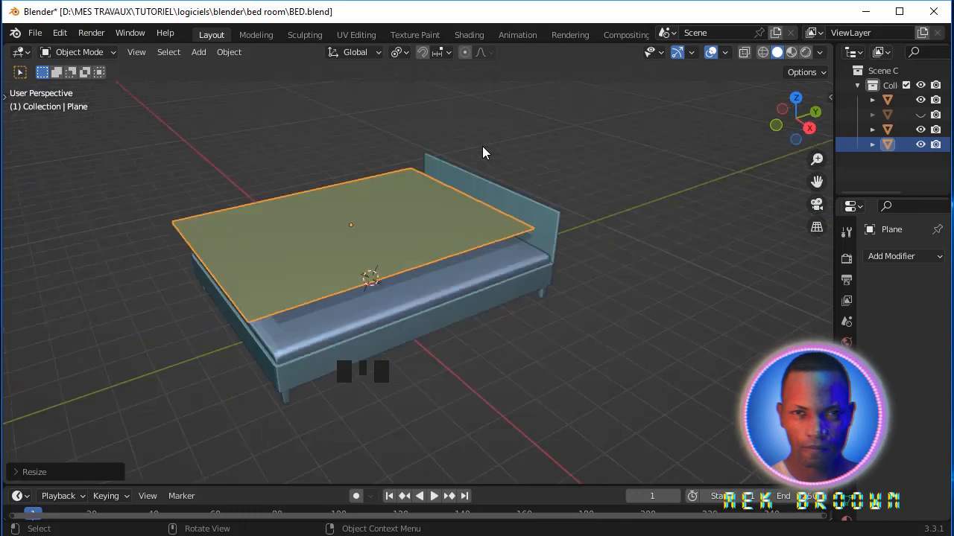
middle_drag(364, 192, 366, 214)
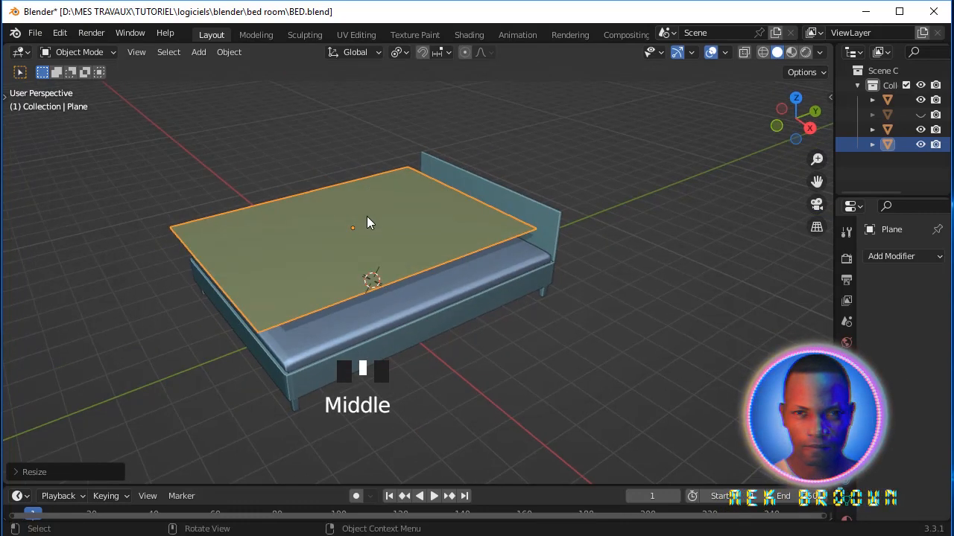
key(Tab)
key(ctrl+r)
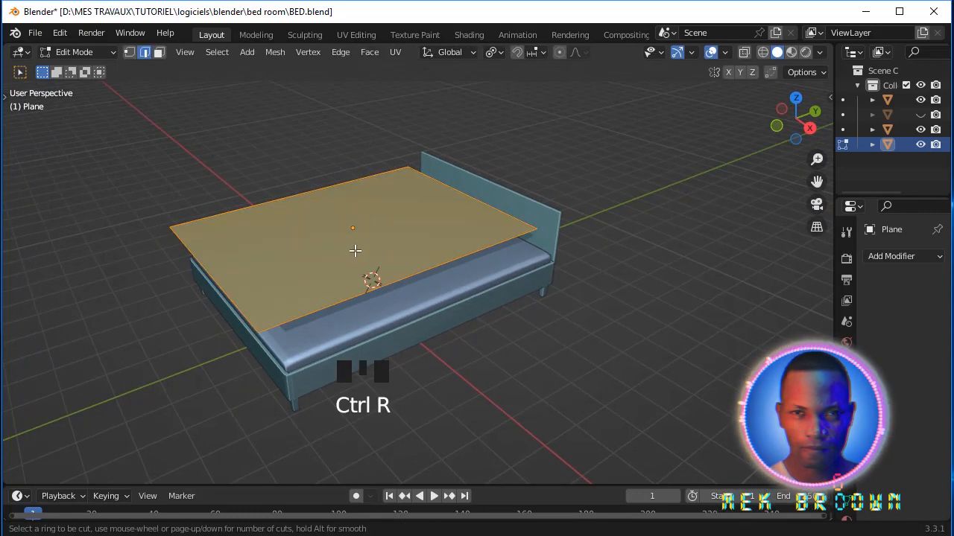
scroll(370, 281, up, 16)
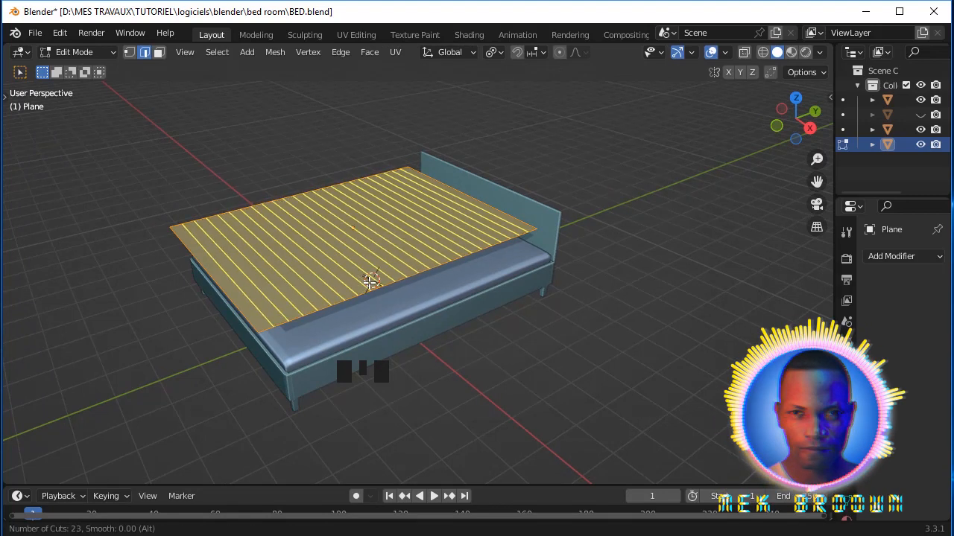
click(370, 281)
click(369, 282)
Step: Add 20 evenly spaced loop cuts running along the bed's length to complete the sheet's grid
middle_drag(368, 282, 368, 283)
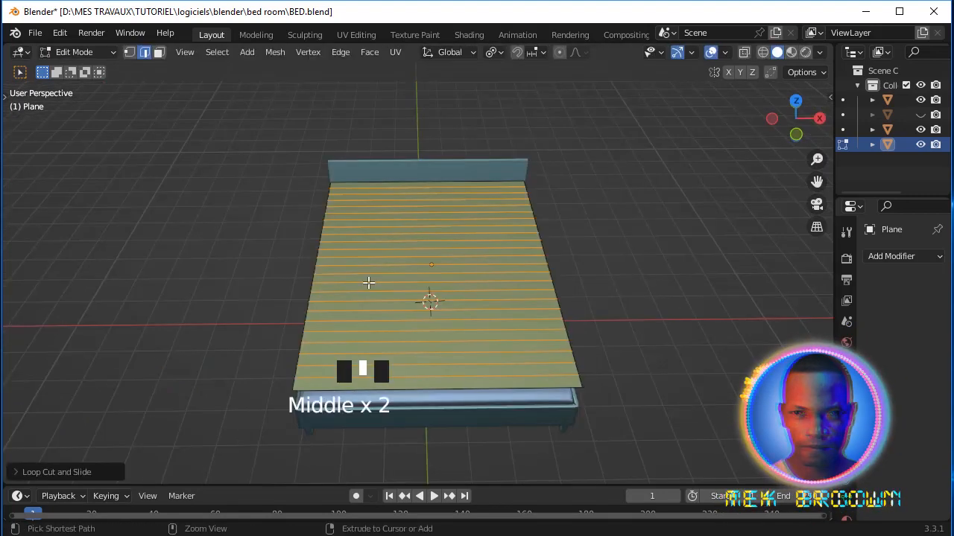
key(ctrl+r)
scroll(356, 284, up, 14)
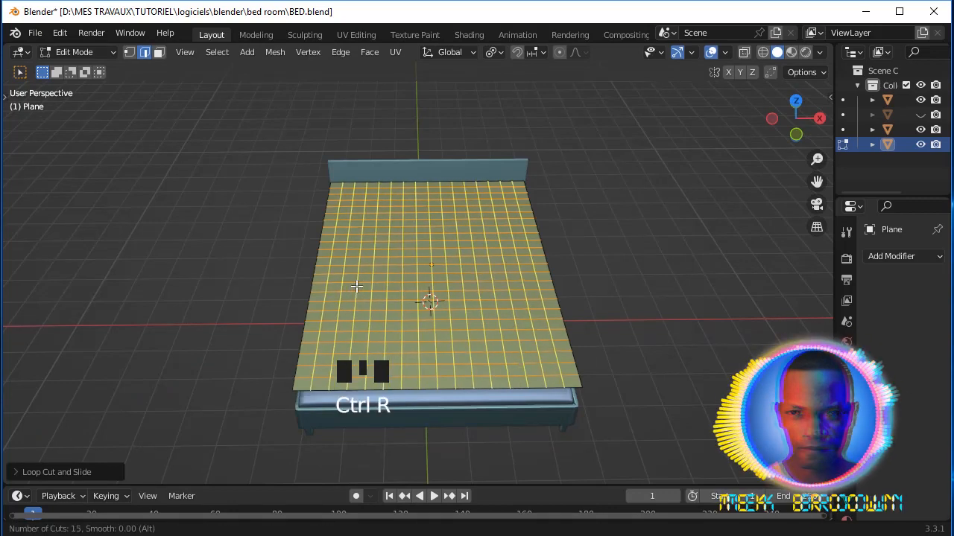
scroll(356, 285, up, 5)
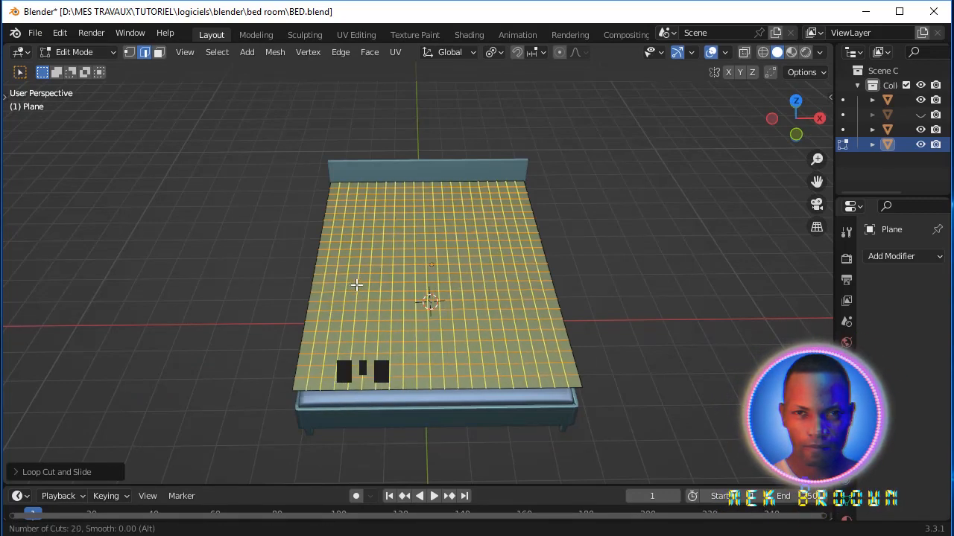
click(356, 285)
click(361, 279)
Step: Select the block of faces at the sheet's headboard end and rotate it about the X axis to slope it
middle_drag(529, 247, 383, 251)
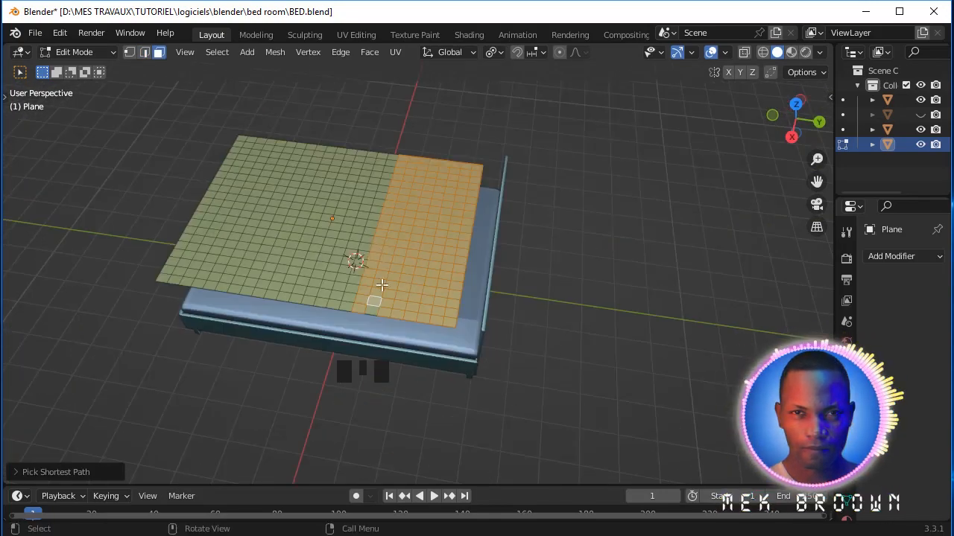
shift+click(371, 309)
middle_drag(387, 293, 402, 245)
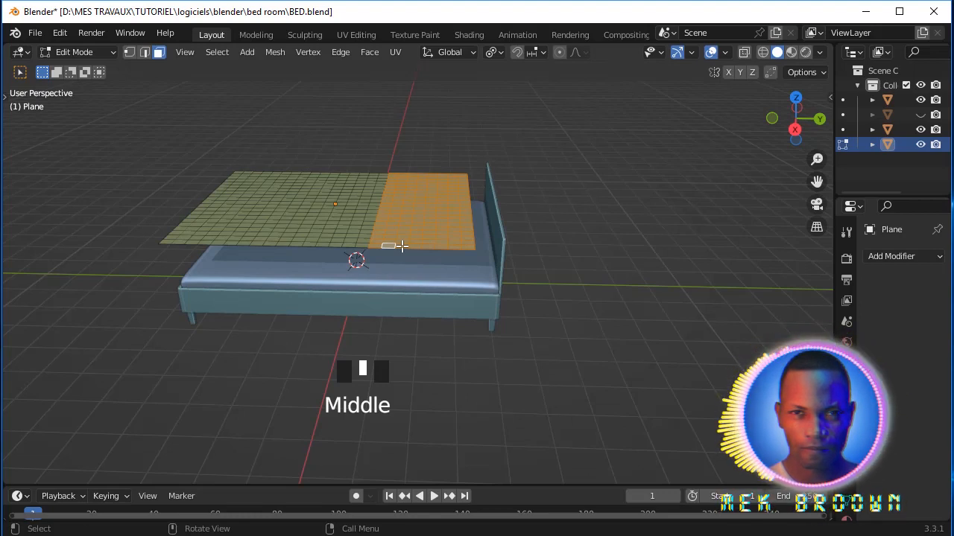
key(r)
key(x)
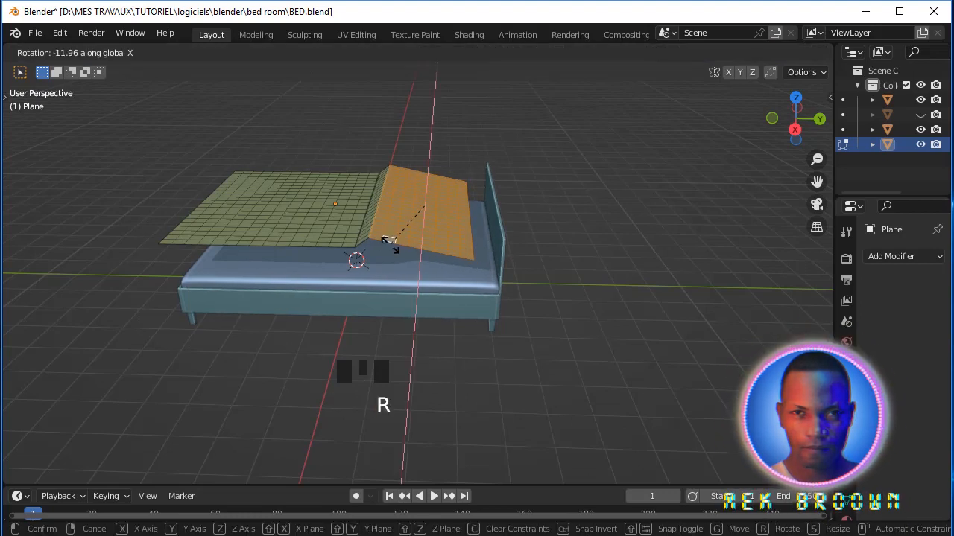
click(402, 285)
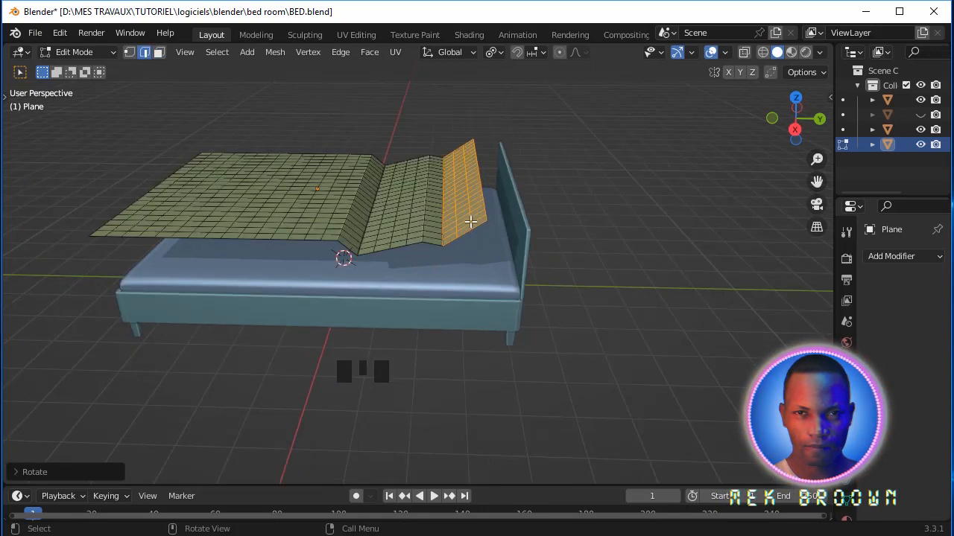
Step: Tilt the narrow headboard-end strip about the X axis and extrude the sheet's end edge upward and back to form a fold
key(r)
key(x)
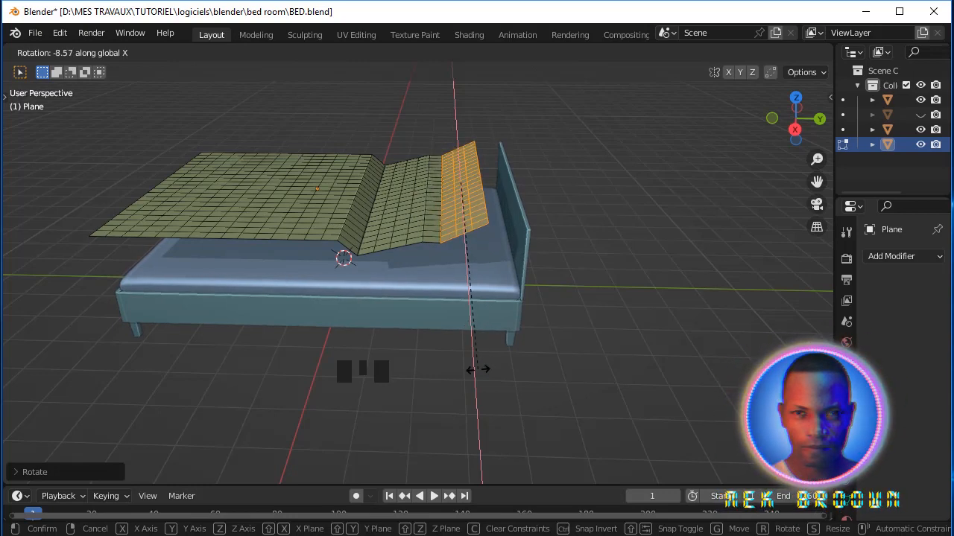
click(507, 400)
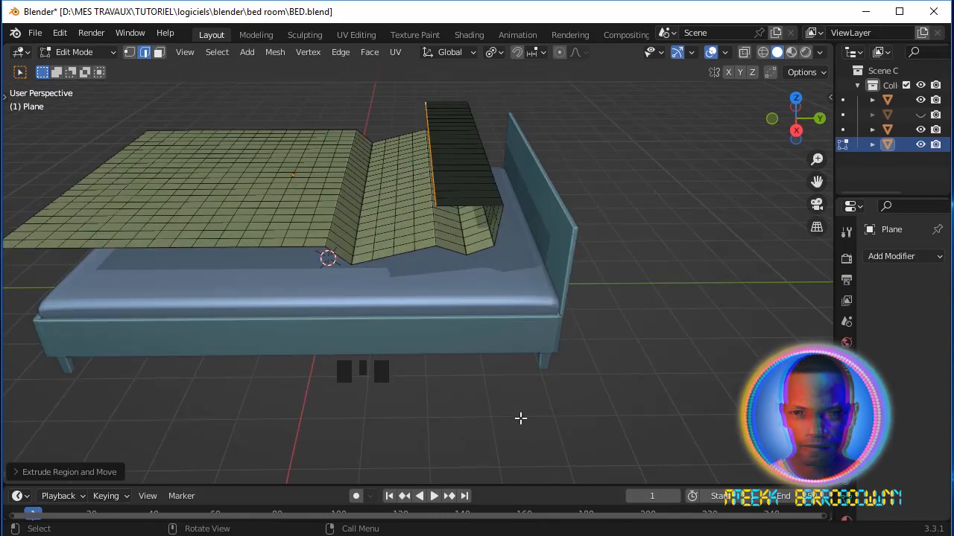
Step: Add six loop cuts across the short strip of the sheet just below the fold's turn at the headboard end
middle_drag(529, 294, 512, 306)
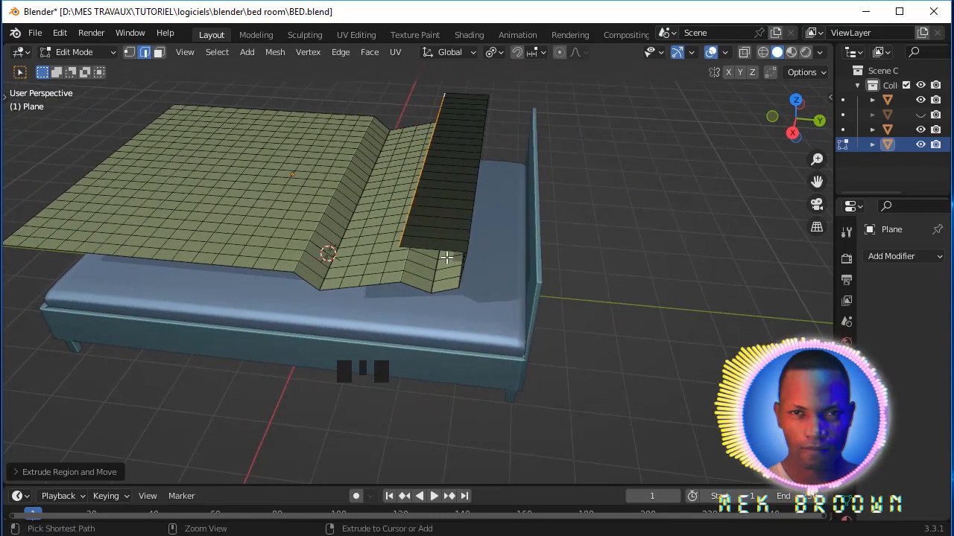
key(ctrl+r)
scroll(447, 257, up, 4)
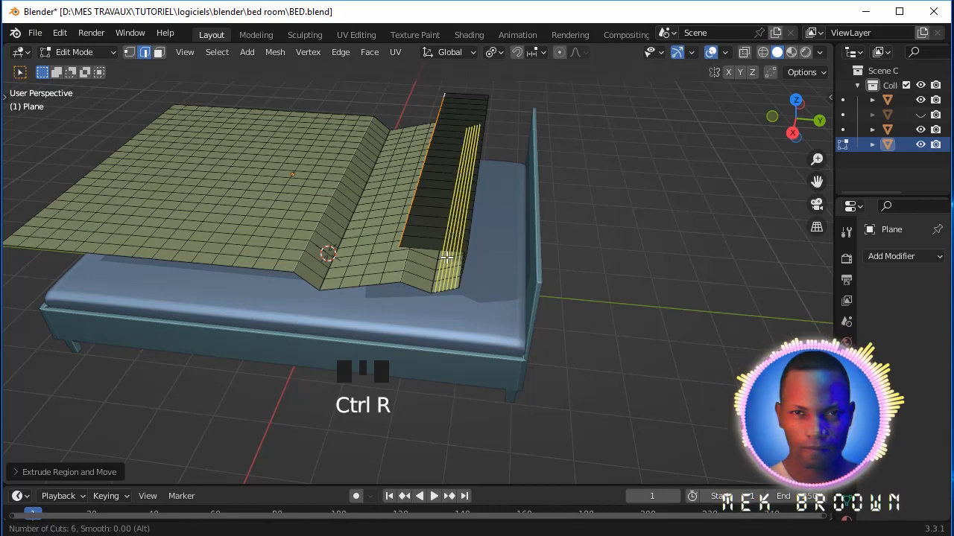
click(446, 257)
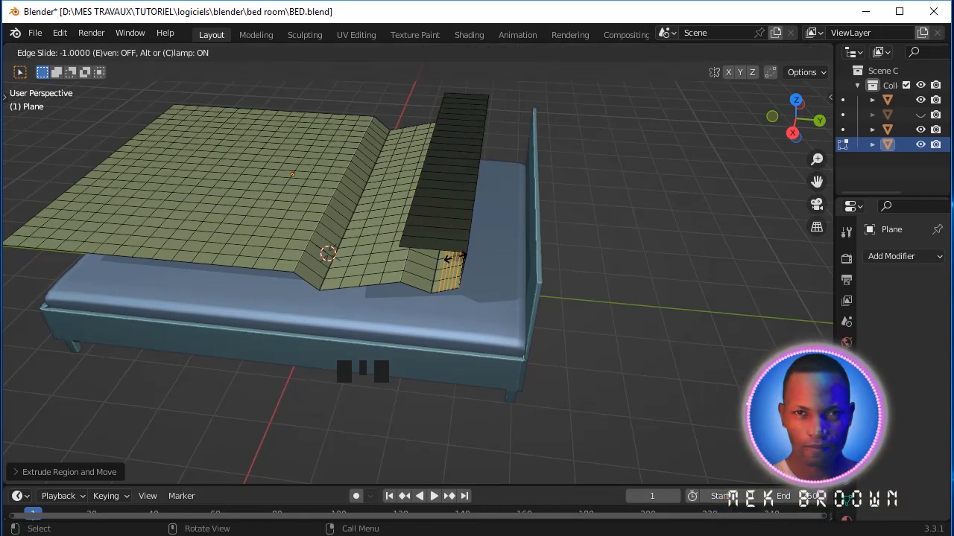
click(449, 263)
click(450, 266)
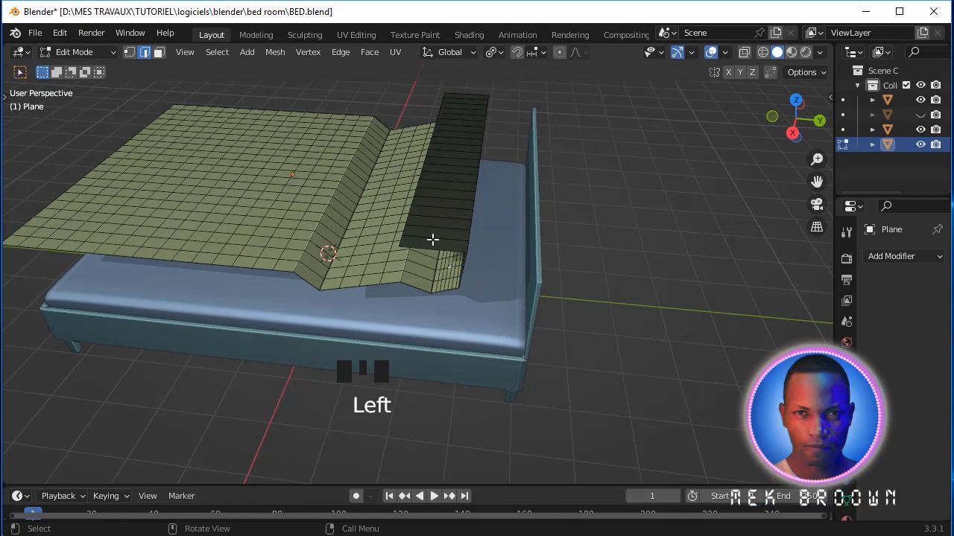
Step: Add several evenly spaced loop cuts to the folded-back top strip, parallel to the headboard
key(ctrl+r)
scroll(436, 239, up, 6)
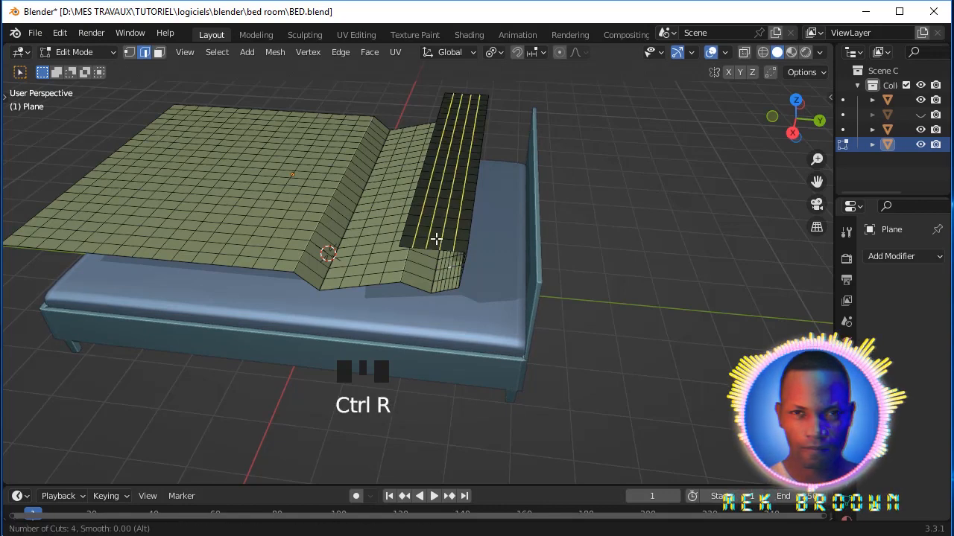
click(436, 240)
click(436, 239)
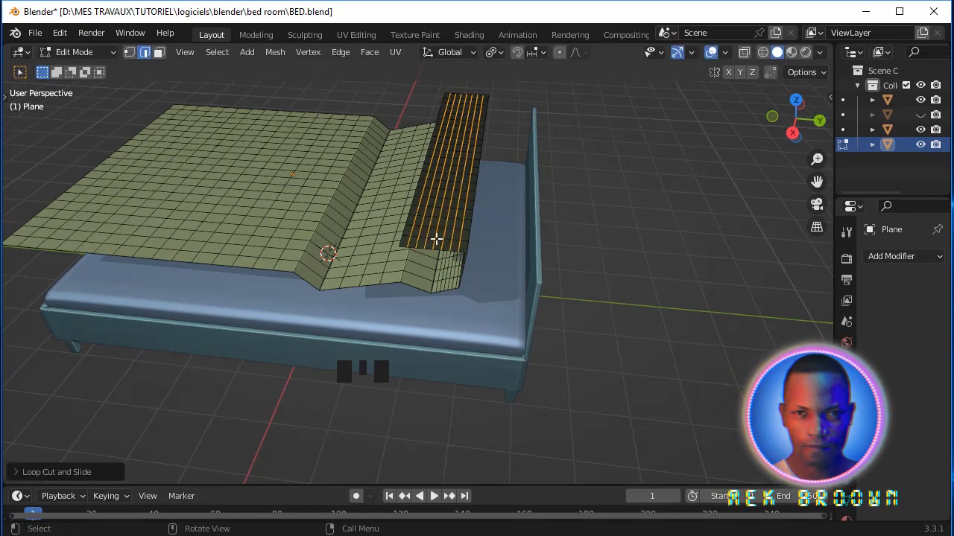
Step: Select the whole free edge of the folded-back strip and extrude it about 1.66 m along Y toward the foot of the bed
click(436, 239)
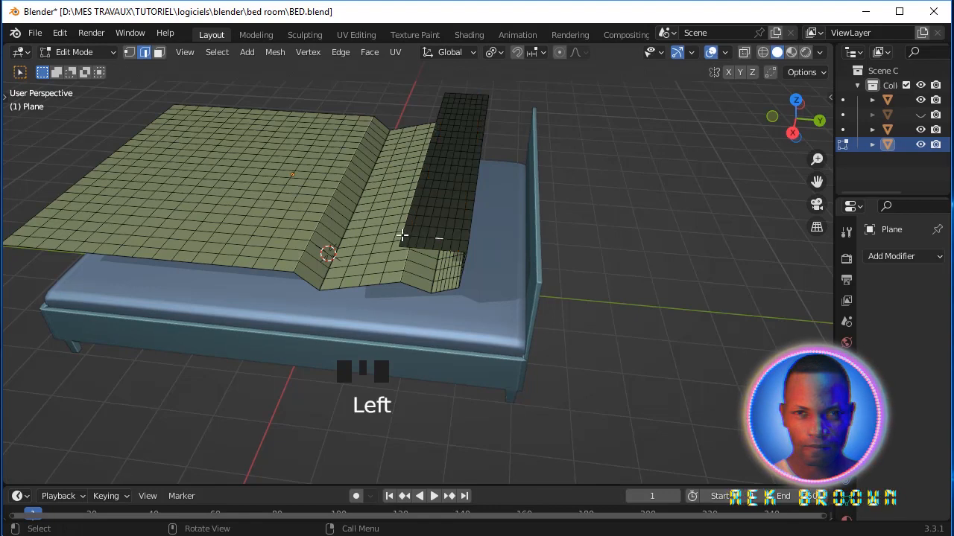
ctrl+click(400, 238)
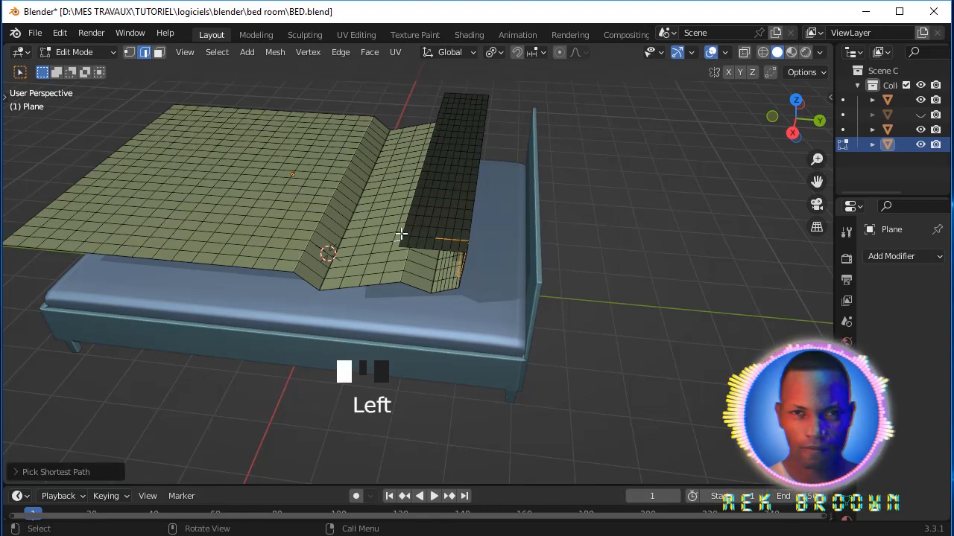
click(402, 236)
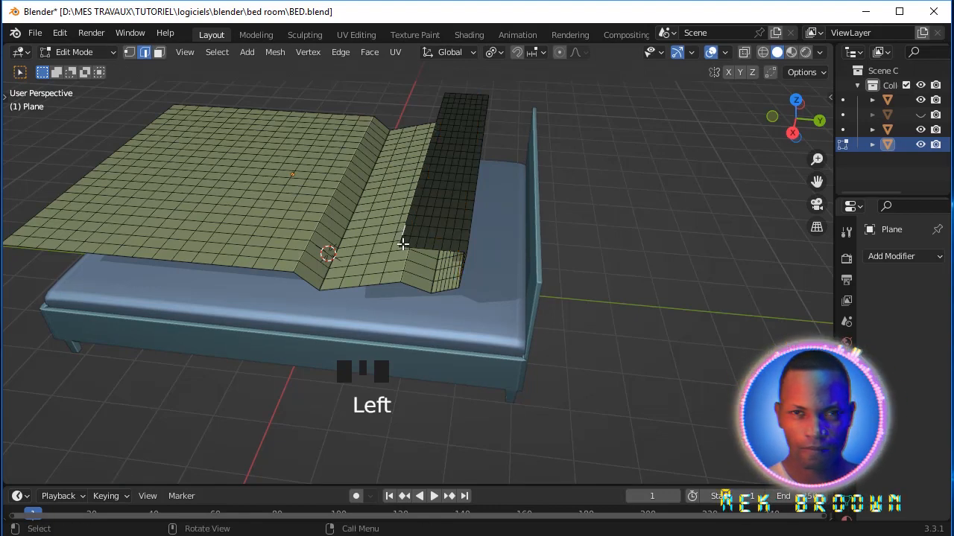
ctrl+click(444, 90)
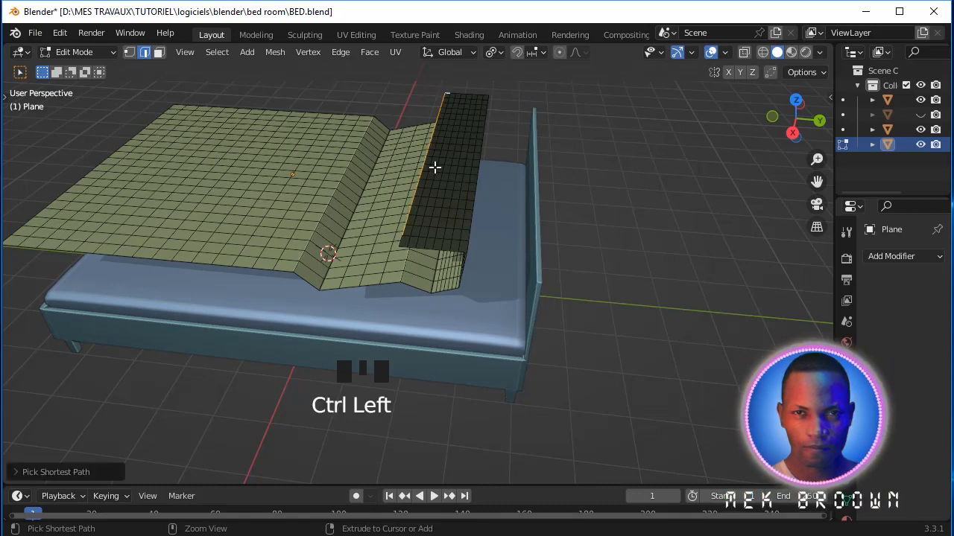
ctrl+click(402, 239)
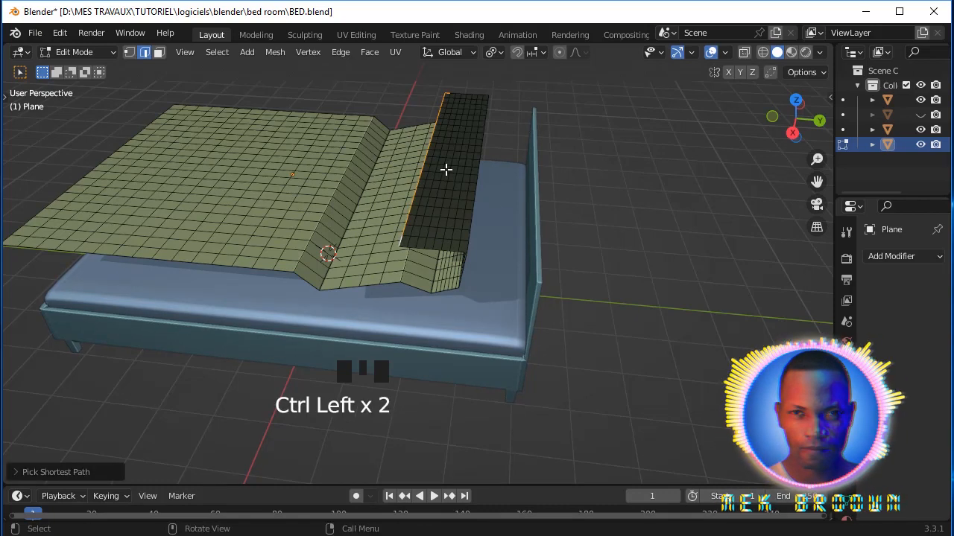
key(e)
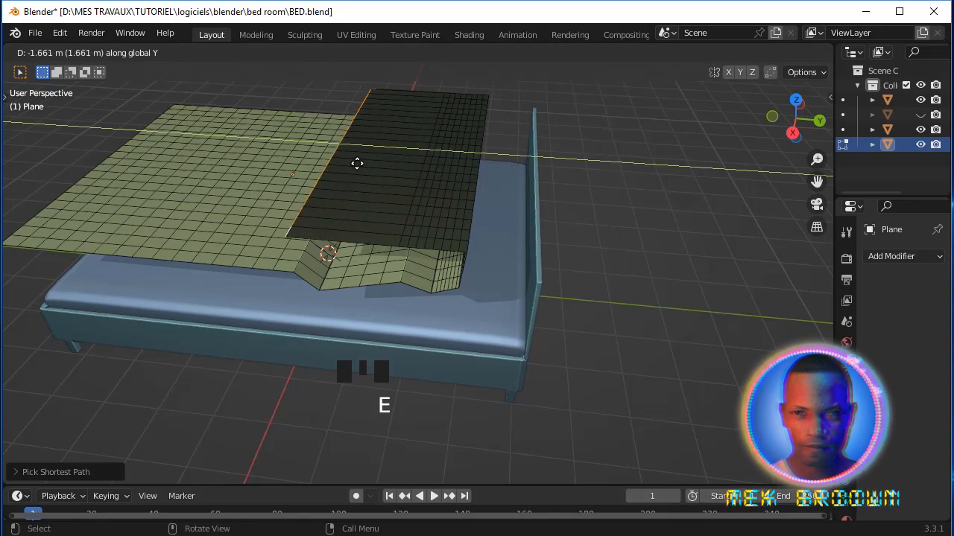
click(357, 163)
Step: Divide the newly extruded part of the fold with evenly spaced loop cuts parallel to the headboard
key(ctrl+r)
scroll(350, 209, up, 6)
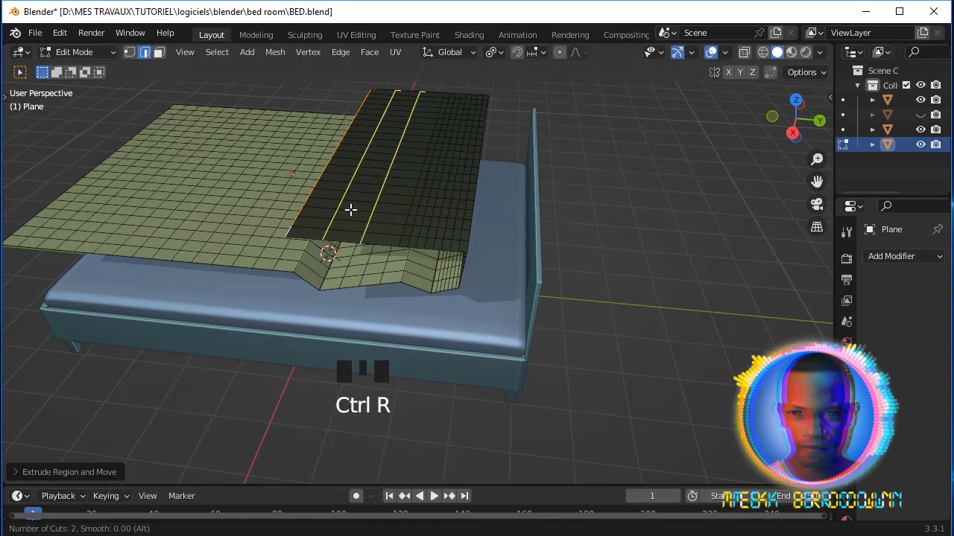
scroll(351, 210, up, 1)
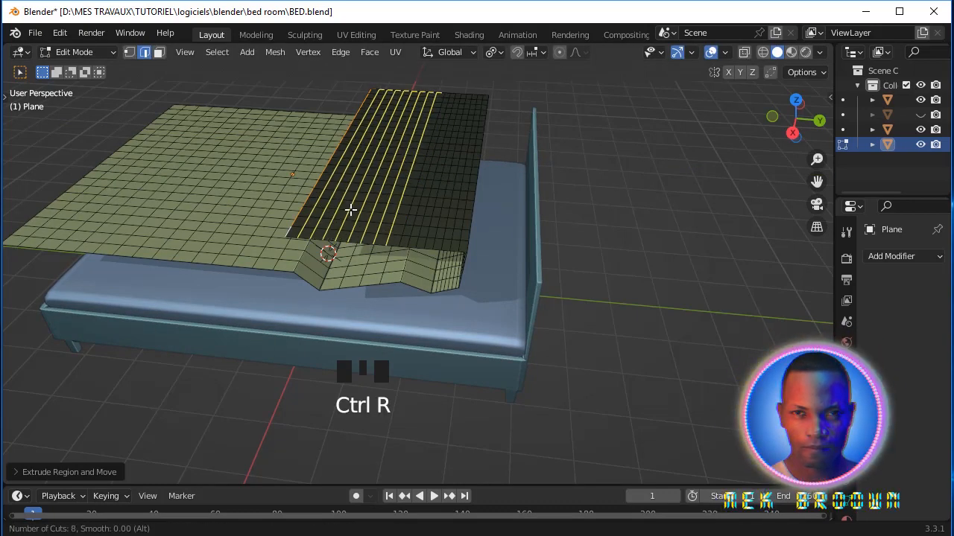
scroll(350, 210, up, 1)
click(350, 210)
right_click(350, 210)
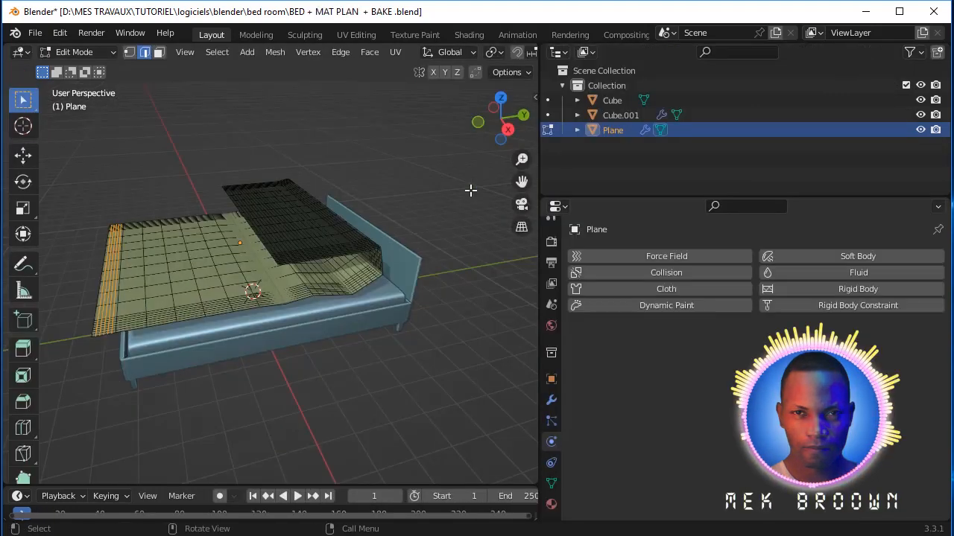
Step: Finish editing the subdivided sheet mesh and return to Object Mode with the sheet selected
middle_drag(384, 164, 397, 167)
key(Tab)
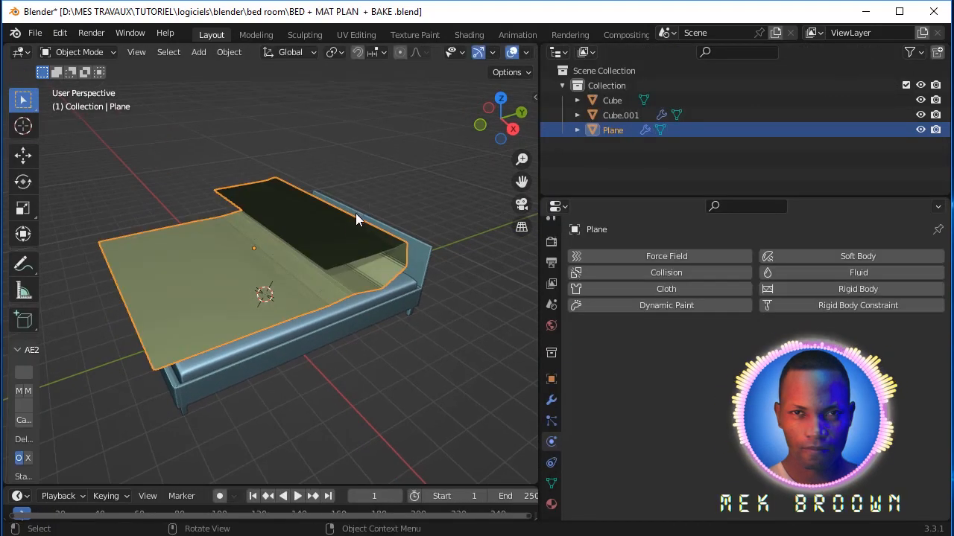
middle_drag(347, 225, 461, 220)
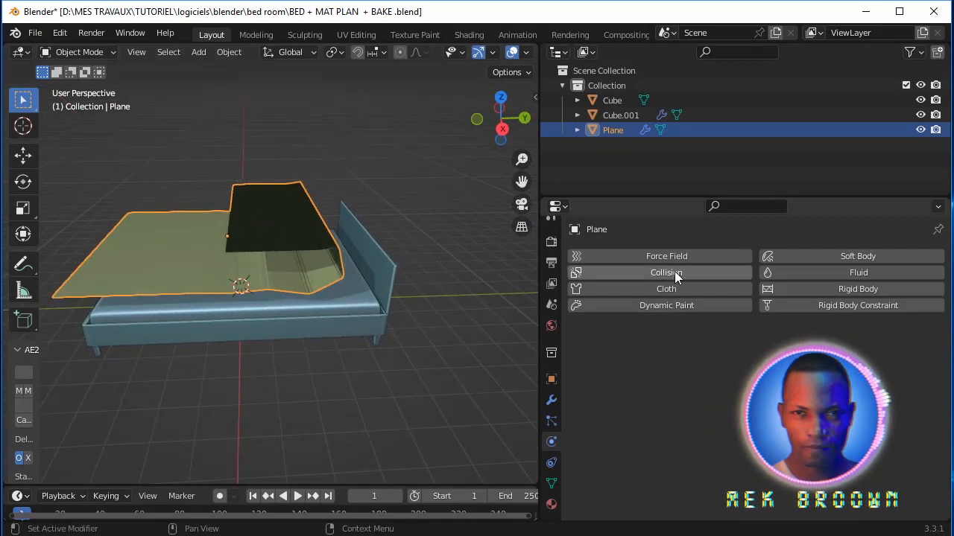
Step: Add Cloth physics to the sheet and Collision physics to the mattress
click(679, 291)
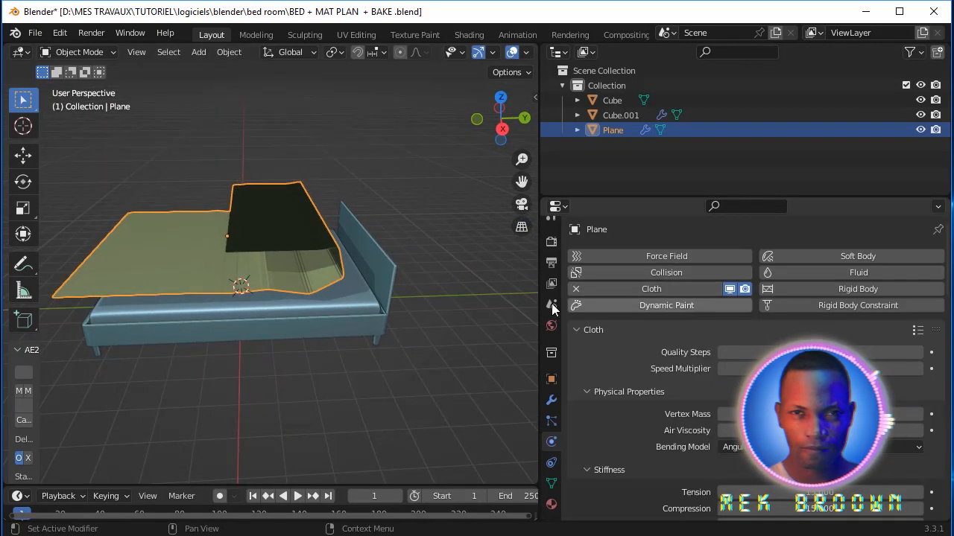
click(361, 302)
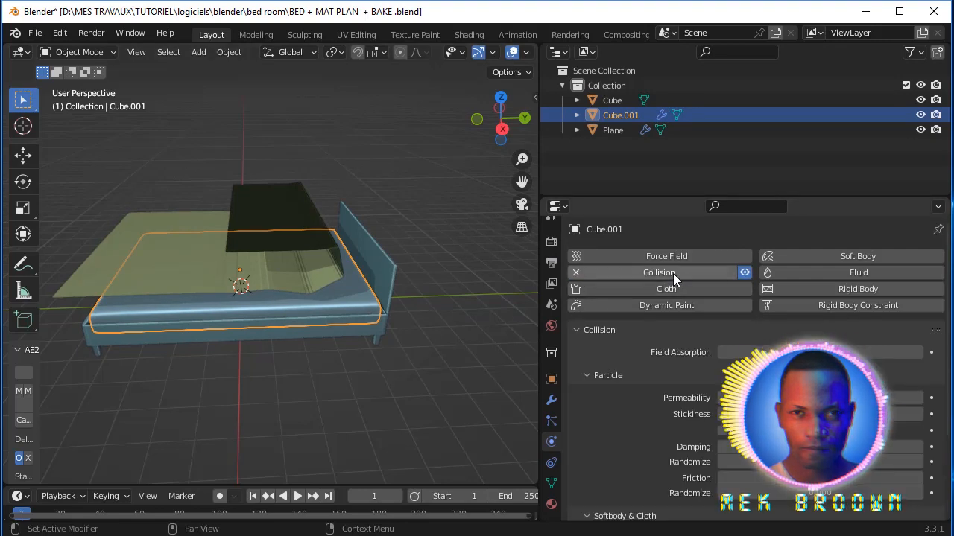
click(551, 400)
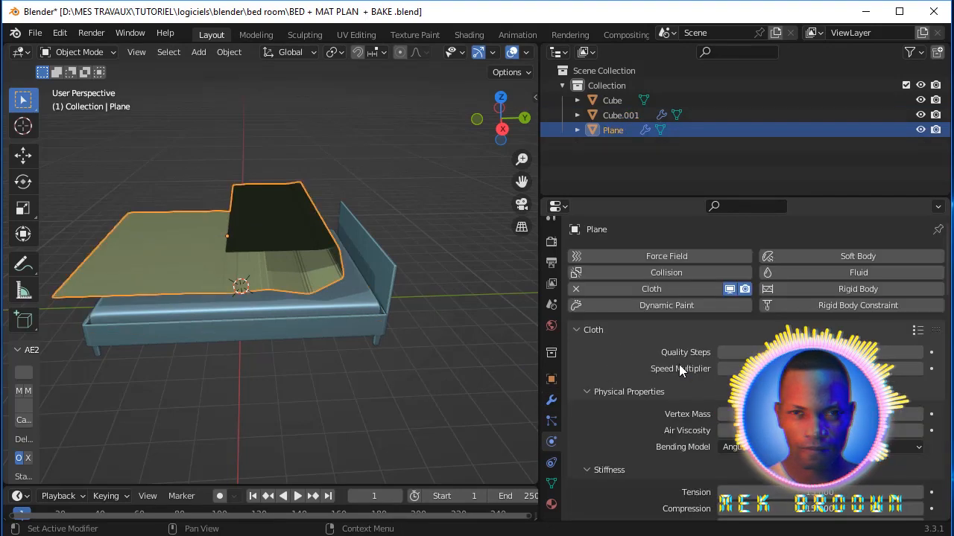
Step: Enable Self Collisions in the sheet's cloth physics
scroll(623, 365, down, 15)
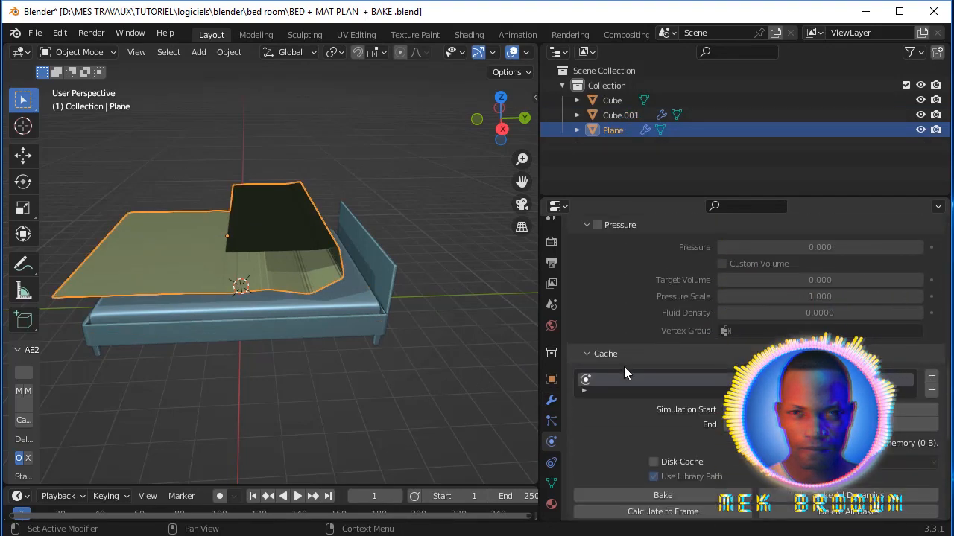
scroll(624, 367, down, 10)
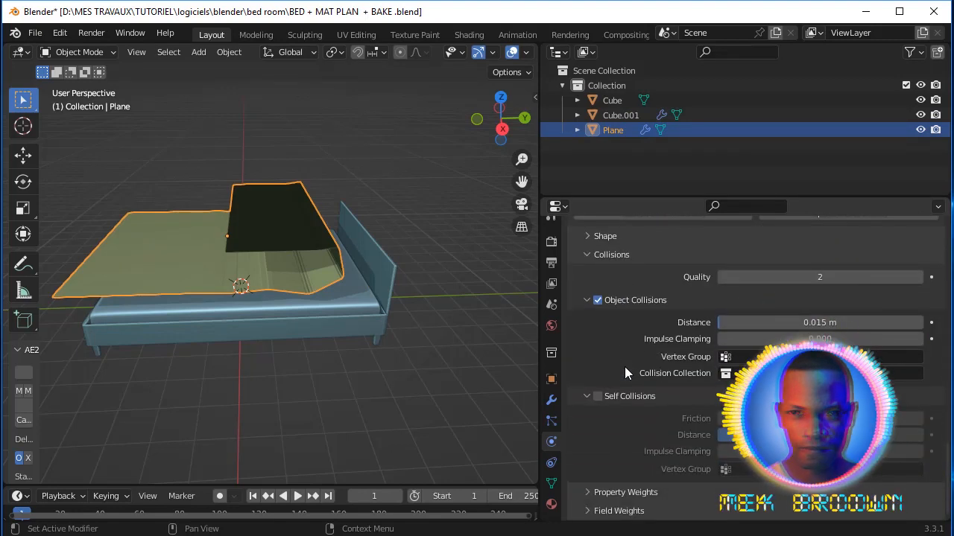
click(599, 395)
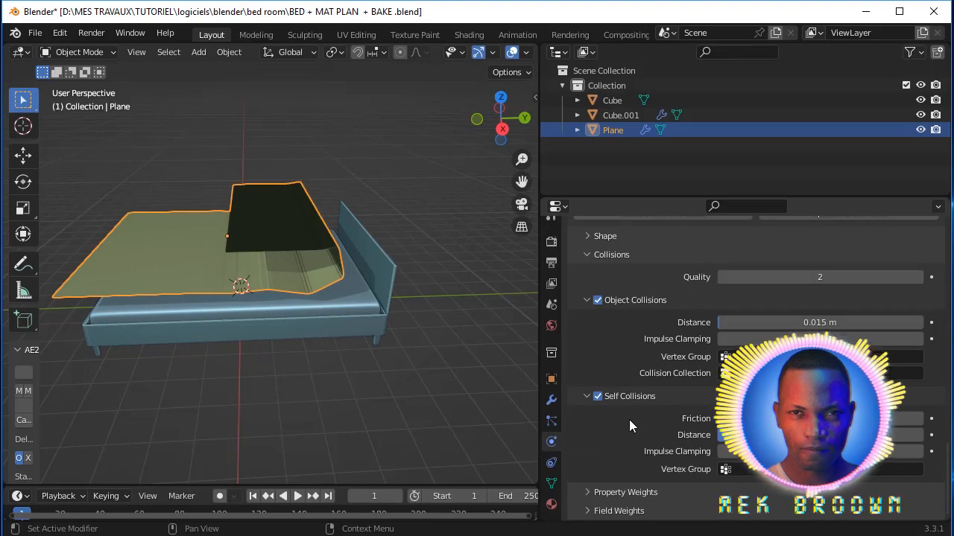
Step: Open the Softbody & Cloth friction value of the mattress's collision physics for editing
click(621, 116)
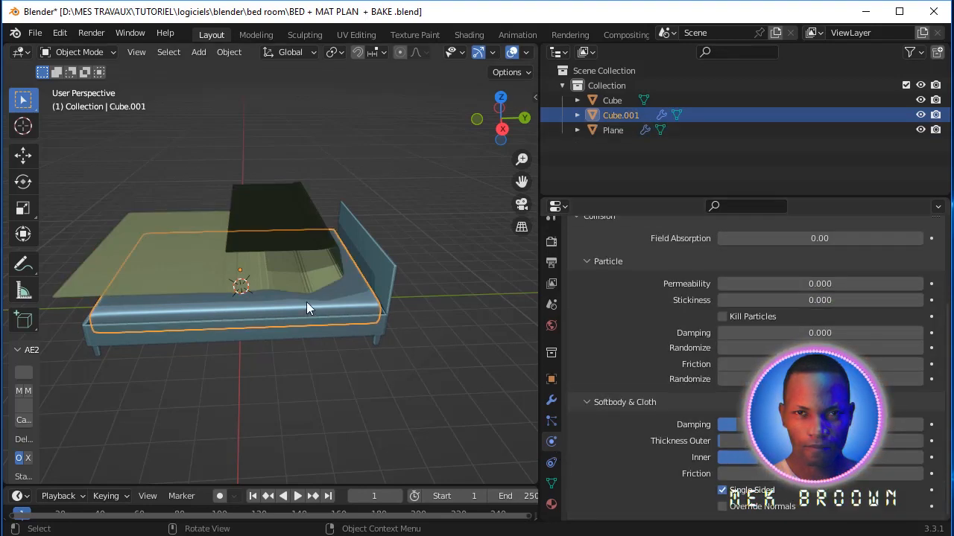
scroll(635, 333, up, 2)
scroll(634, 333, down, 2)
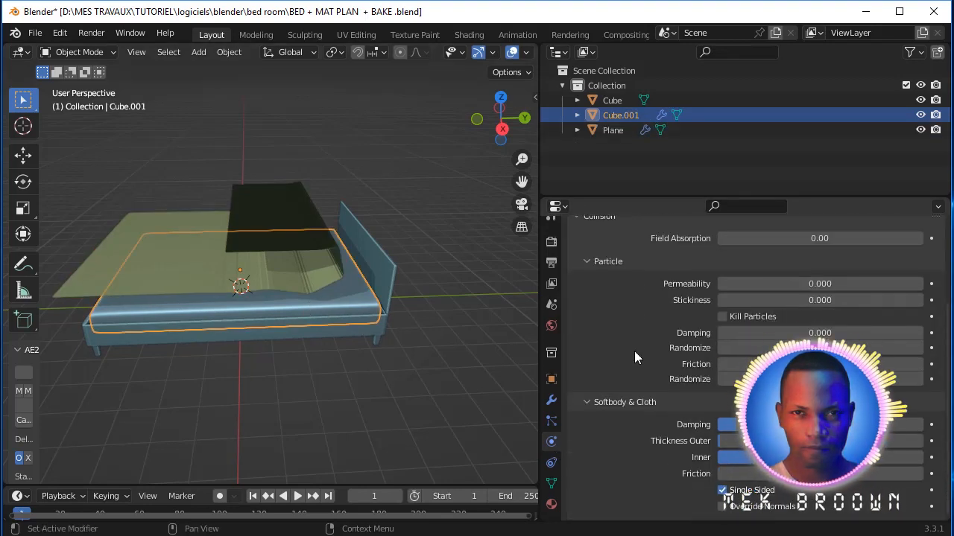
click(827, 475)
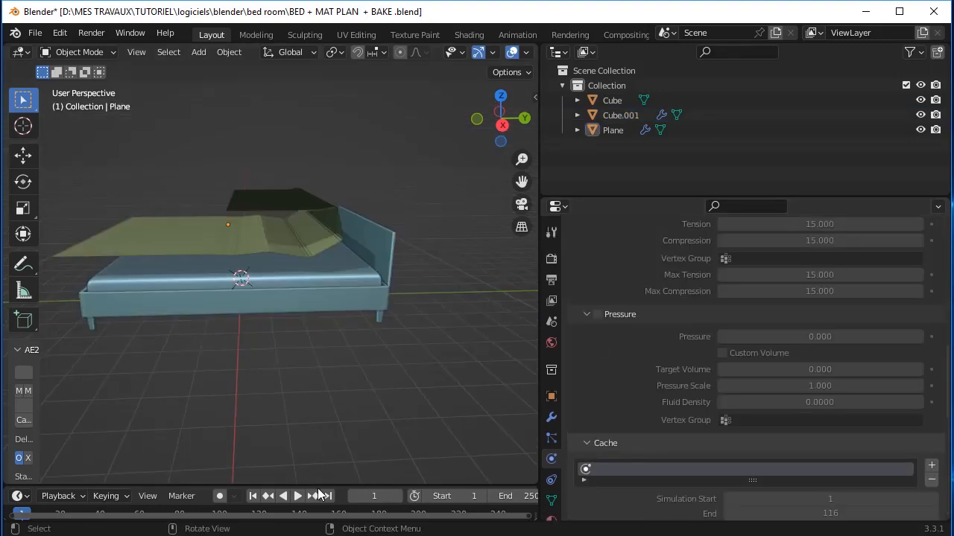
Step: Play the cloth simulation so the sheet drapes over the mattress, and stop it at frame 210
click(298, 495)
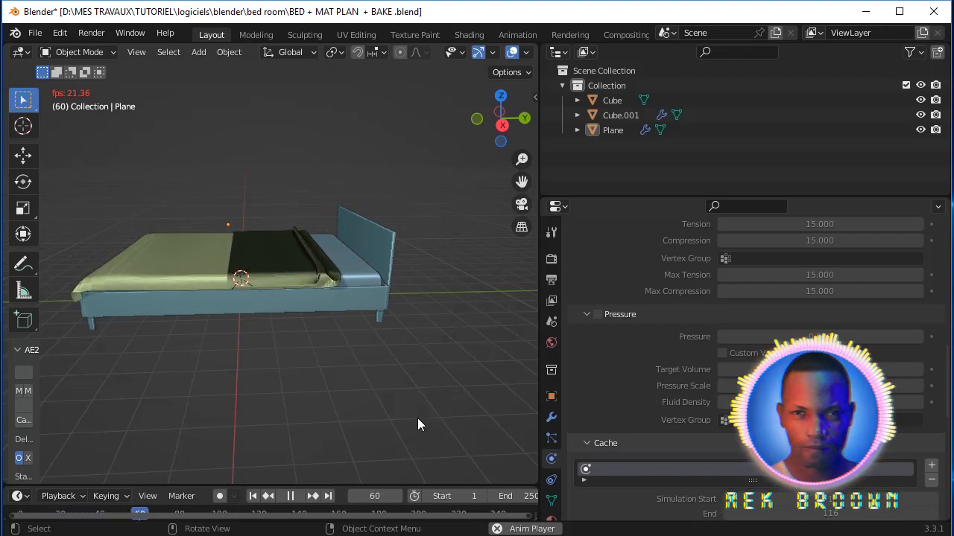
middle_drag(418, 419, 266, 397)
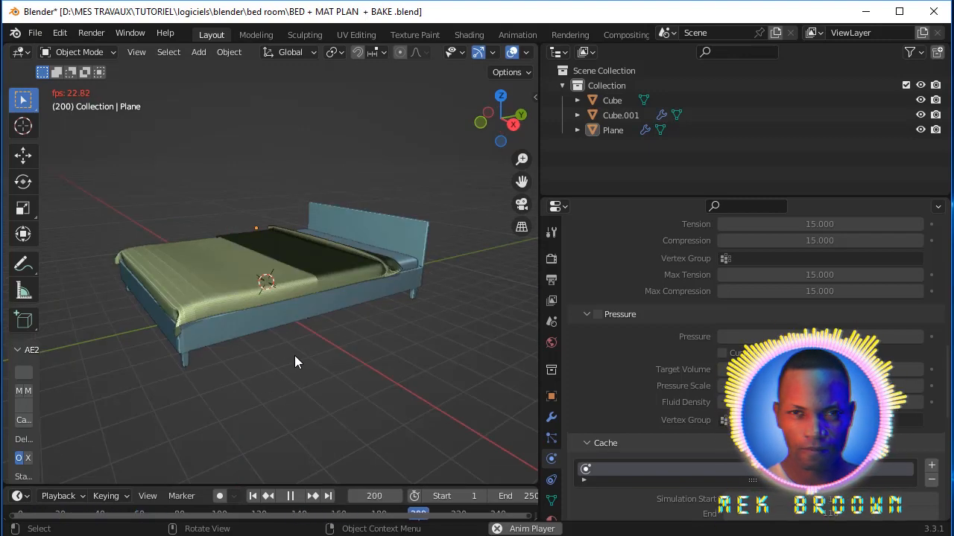
key(space)
middle_drag(312, 329, 335, 361)
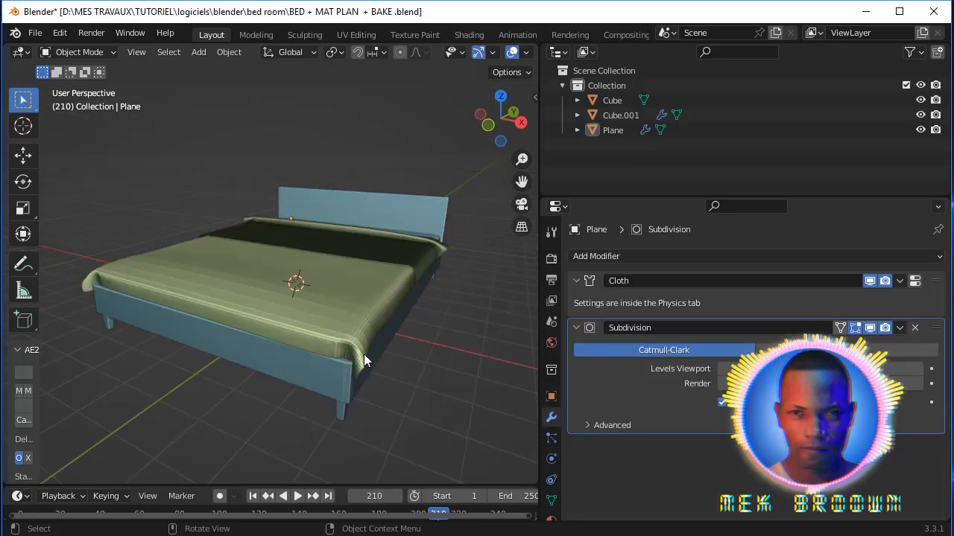
Step: Apply the Cloth and Subdivision modifiers of the sheet to make its draped shape permanent
click(902, 281)
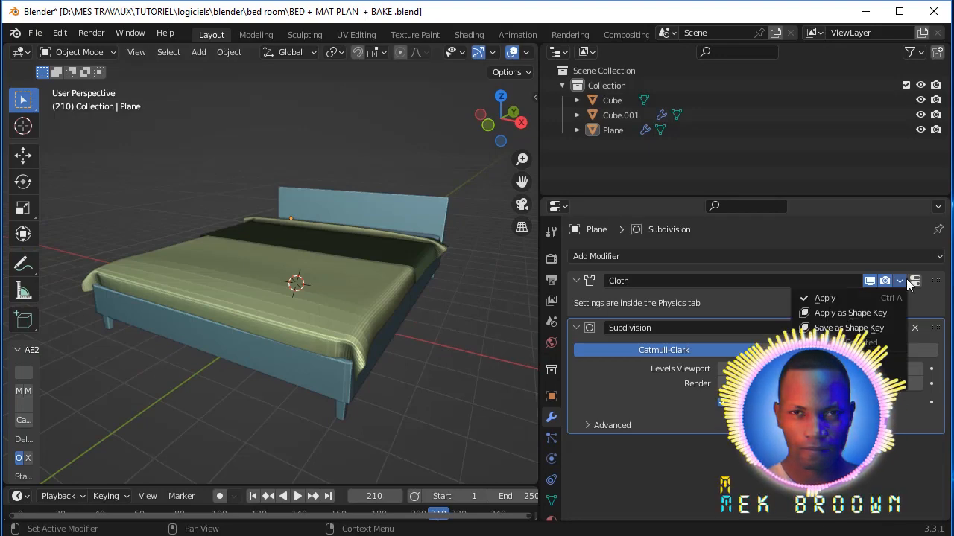
click(877, 298)
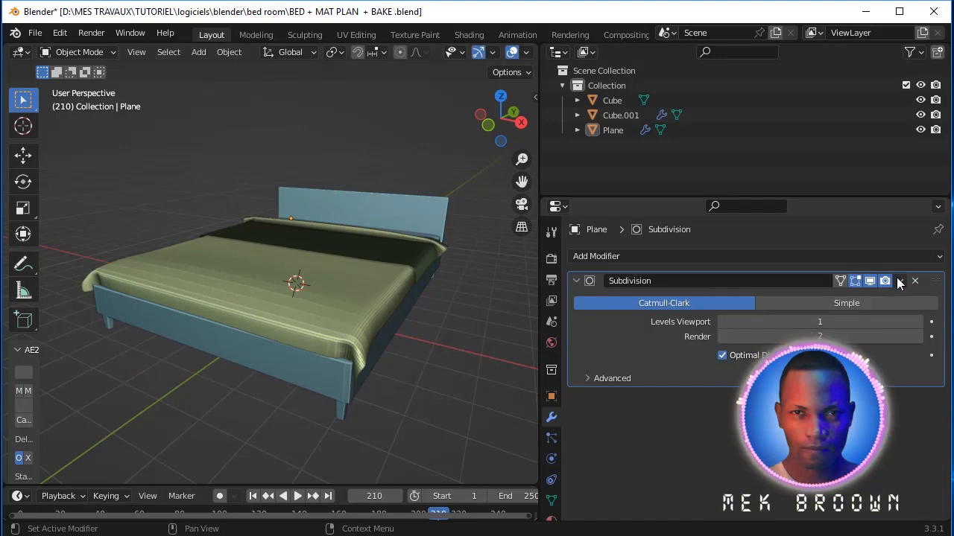
click(898, 281)
click(866, 295)
Step: Add a Solidify modifier to the draped sheet with a thickness of 0.016 m
click(378, 315)
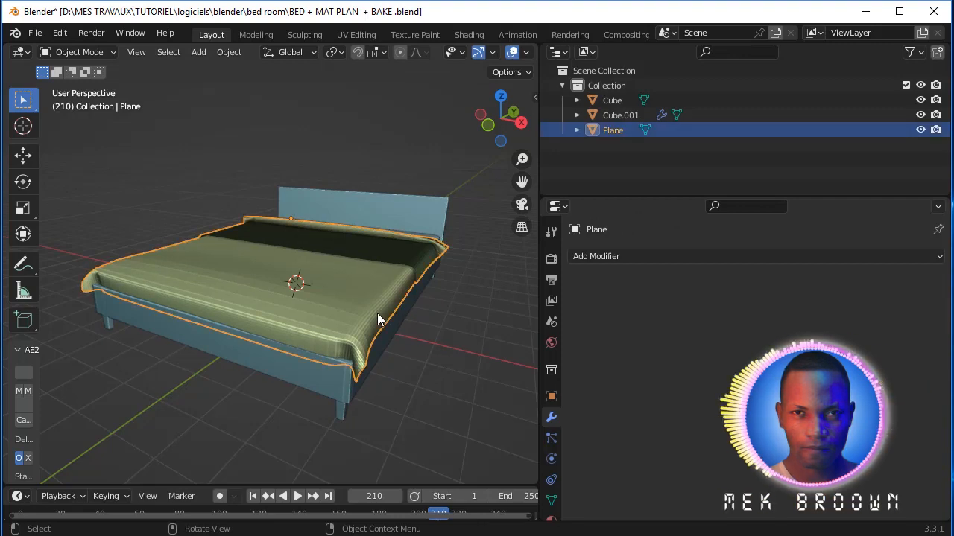
scroll(377, 318, up, 5)
click(648, 255)
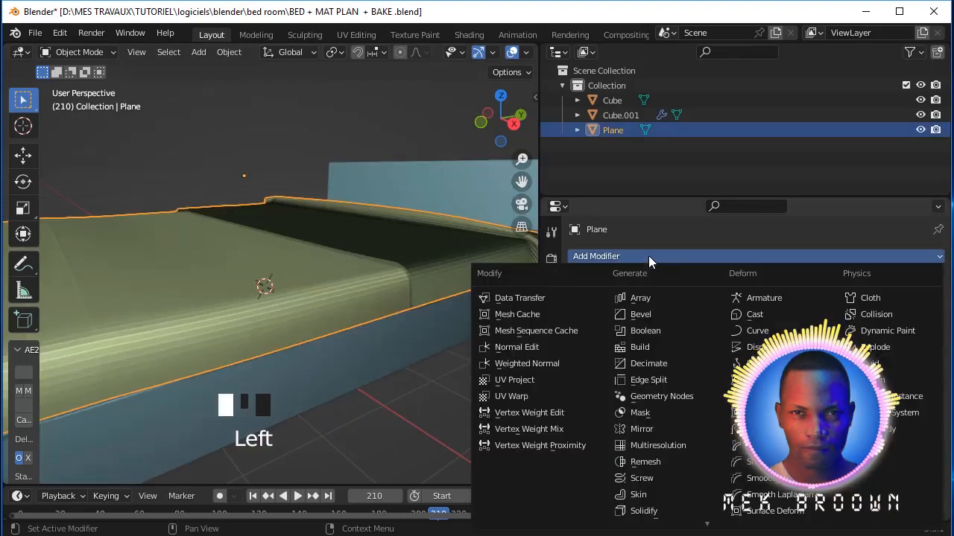
click(667, 511)
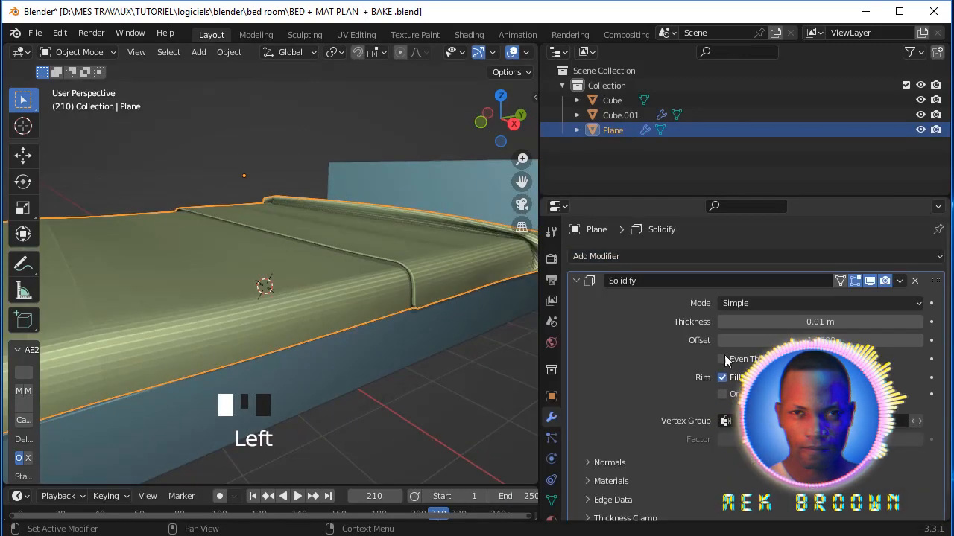
mouse_move(767, 323)
mouse_down()
mouse_move(805, 322)
mouse_move(771, 323)
mouse_up()
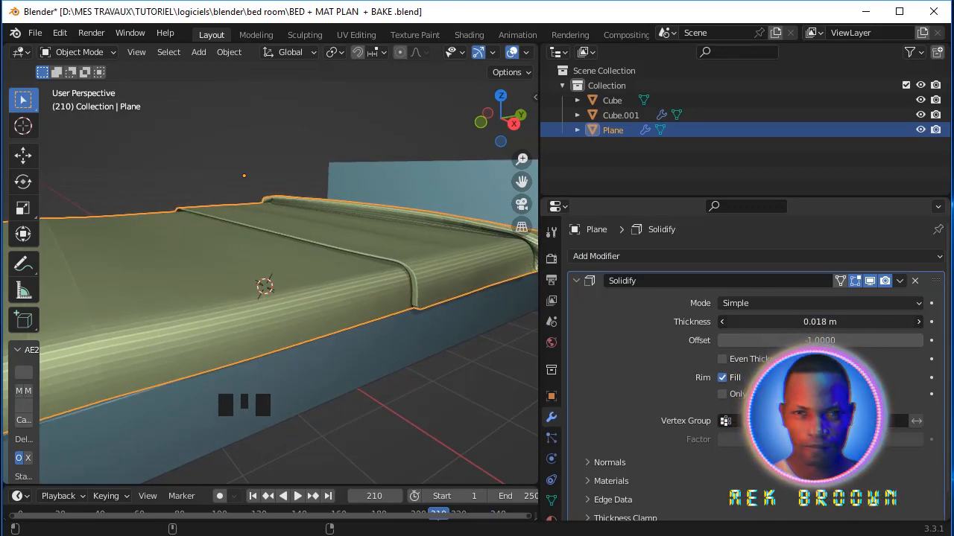
click(443, 345)
scroll(443, 345, down, 3)
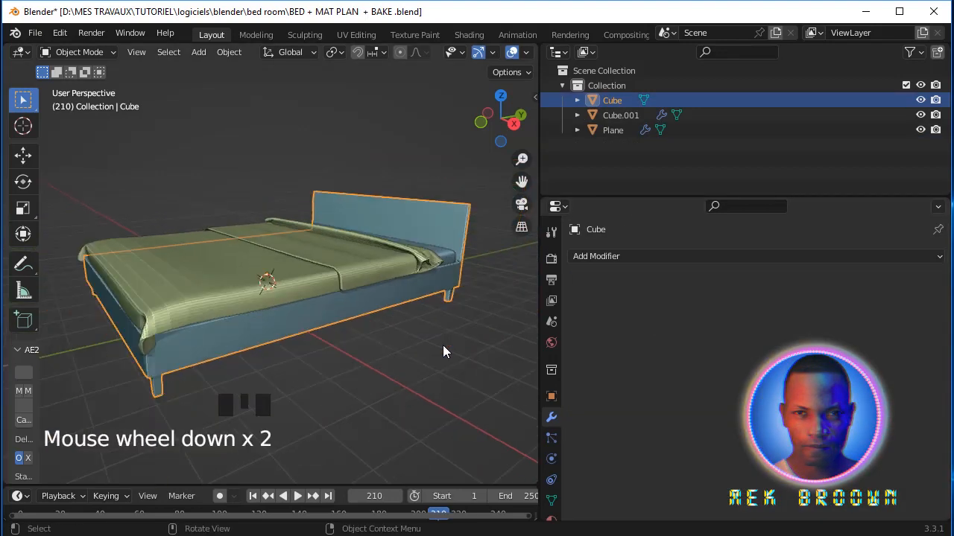
Step: Apply the sheet's Solidify modifier and add a Multiresolution modifier to the sheet
click(383, 364)
middle_drag(122, 210, 175, 252)
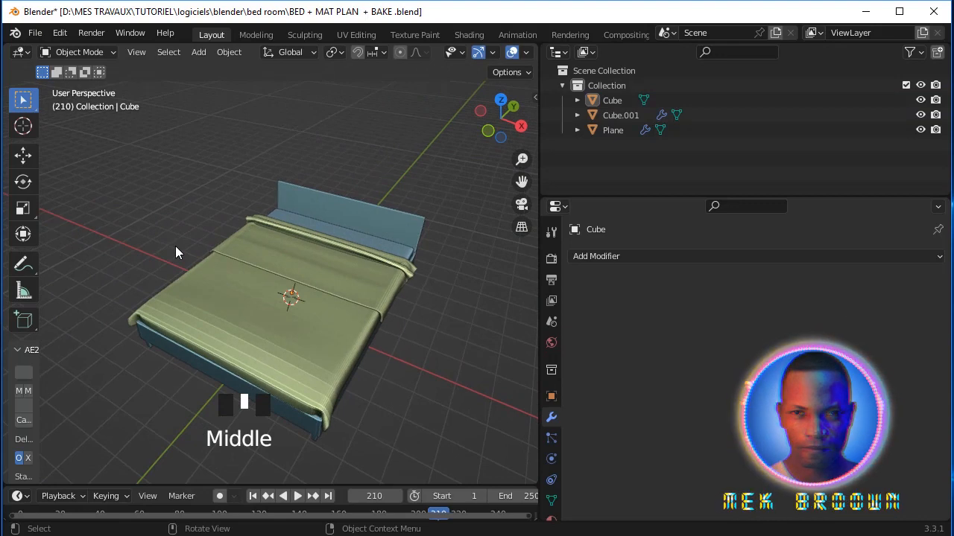
click(305, 347)
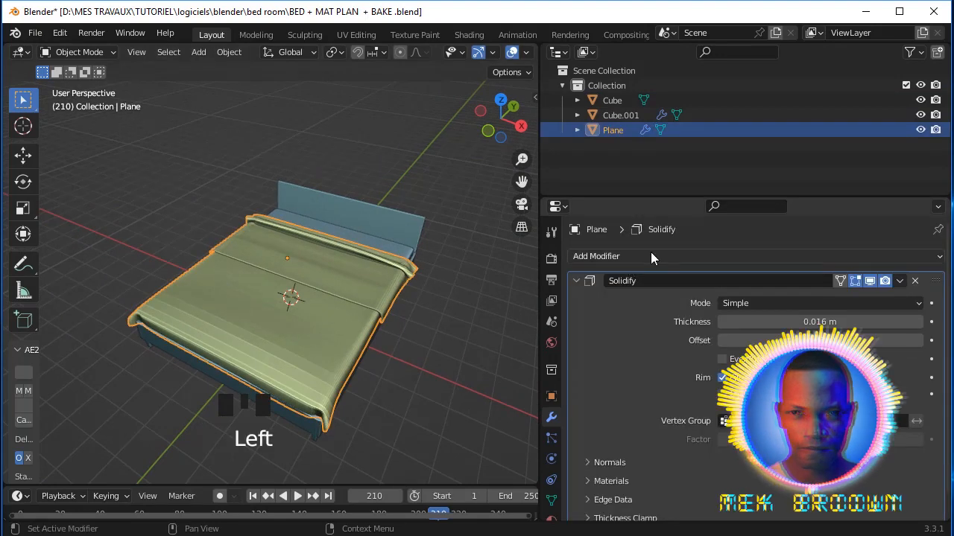
click(899, 281)
click(870, 295)
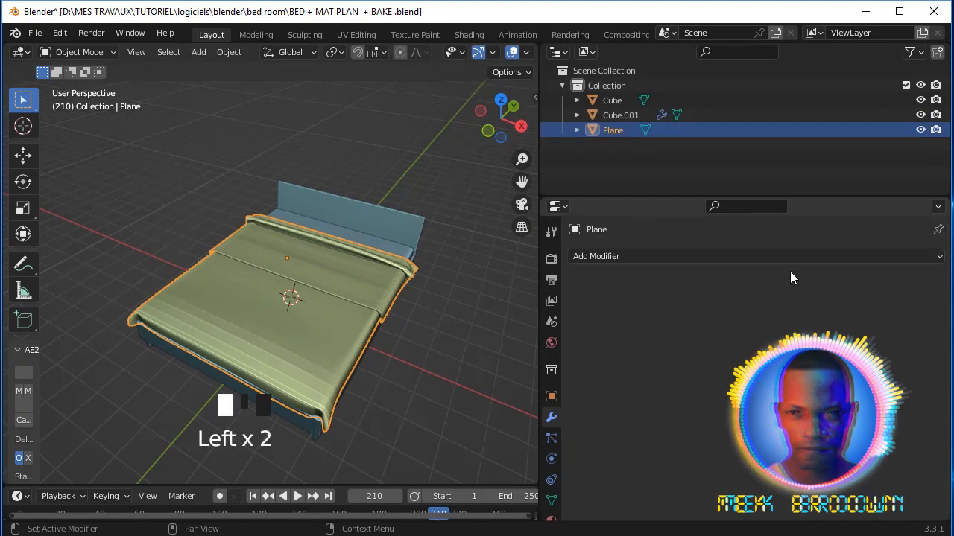
click(652, 253)
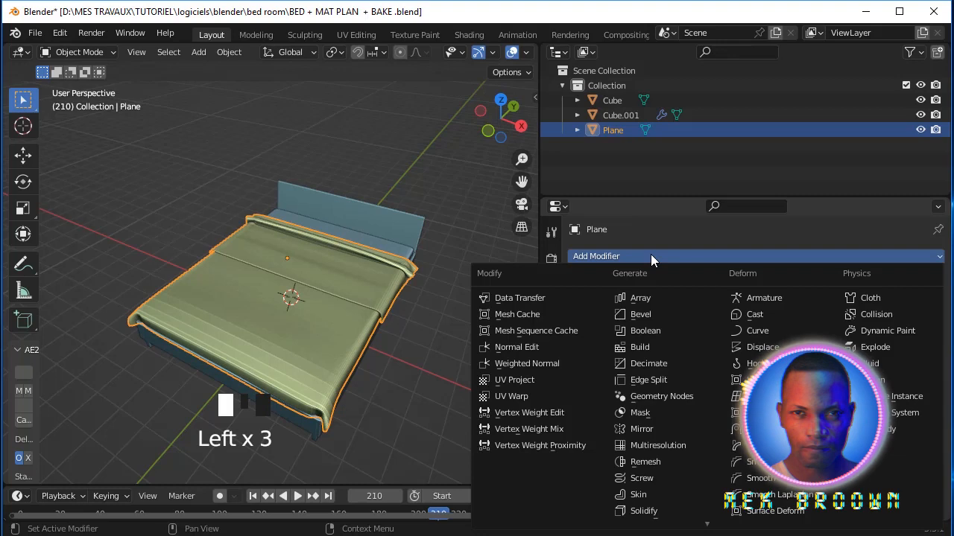
click(668, 447)
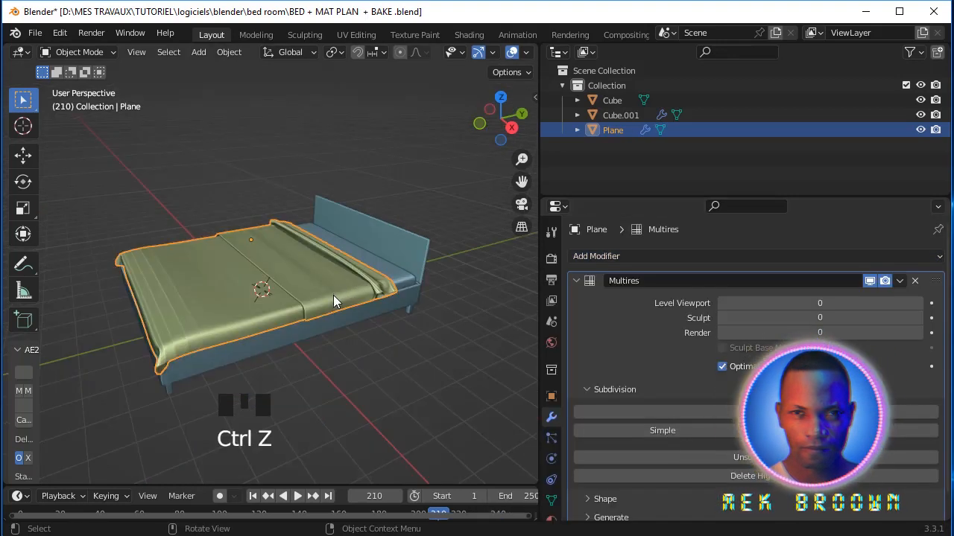
Step: Shade the sheet smooth and save the file
right_click(333, 295)
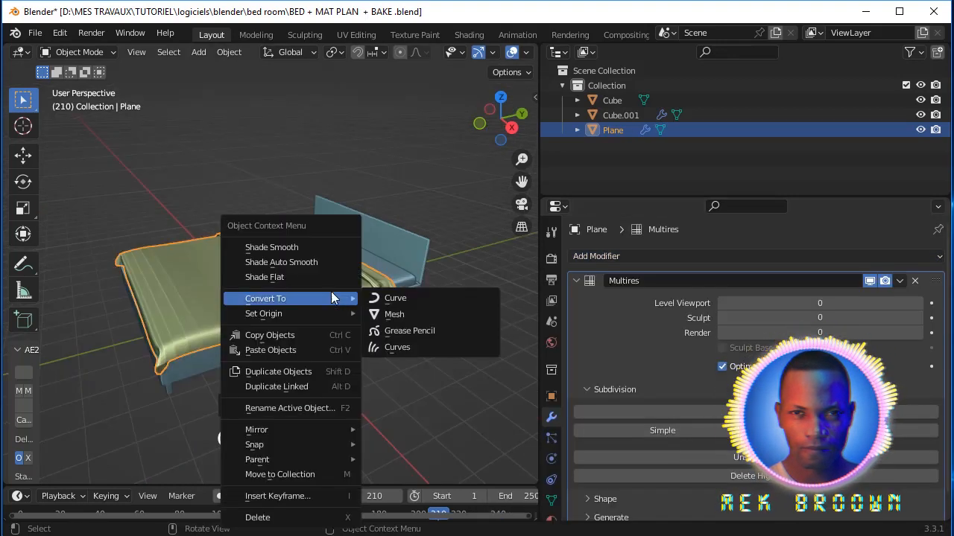
click(300, 251)
middle_drag(266, 261, 296, 259)
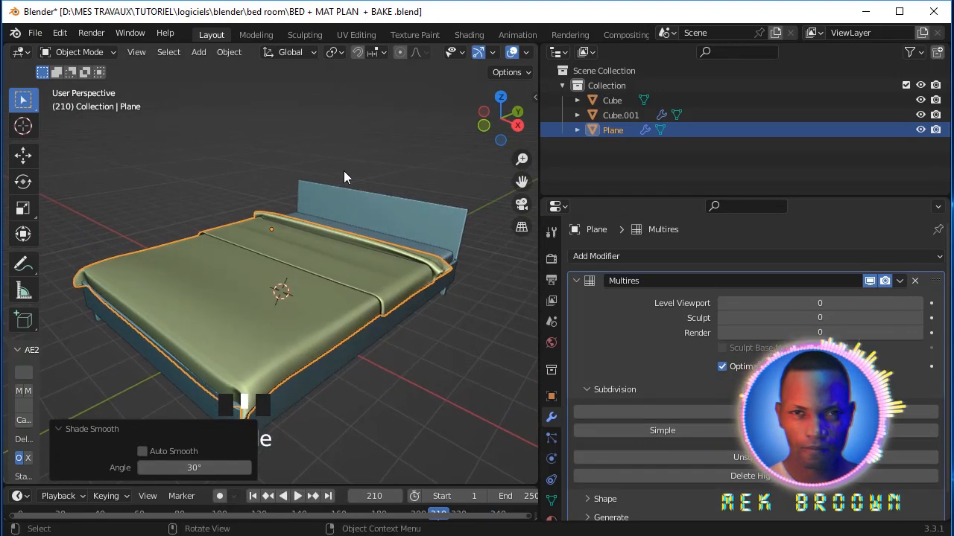
key(ctrl+s)
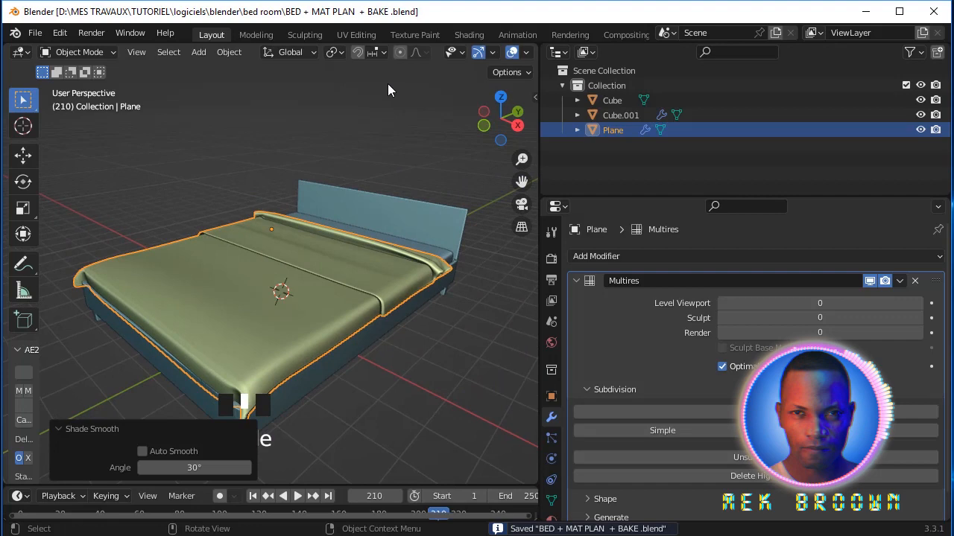
Step: Switch to the Sculpting workspace for the sheet and reduce the Draw brush radius to 7 px
click(304, 34)
mouse_move(407, 271)
middle_down()
mouse_move(398, 300)
mouse_move(396, 278)
middle_up()
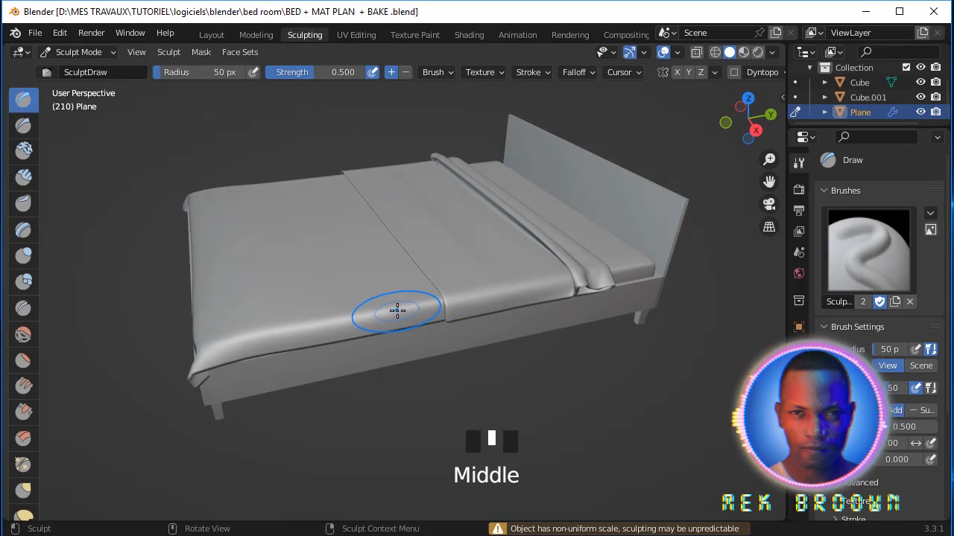
key(f)
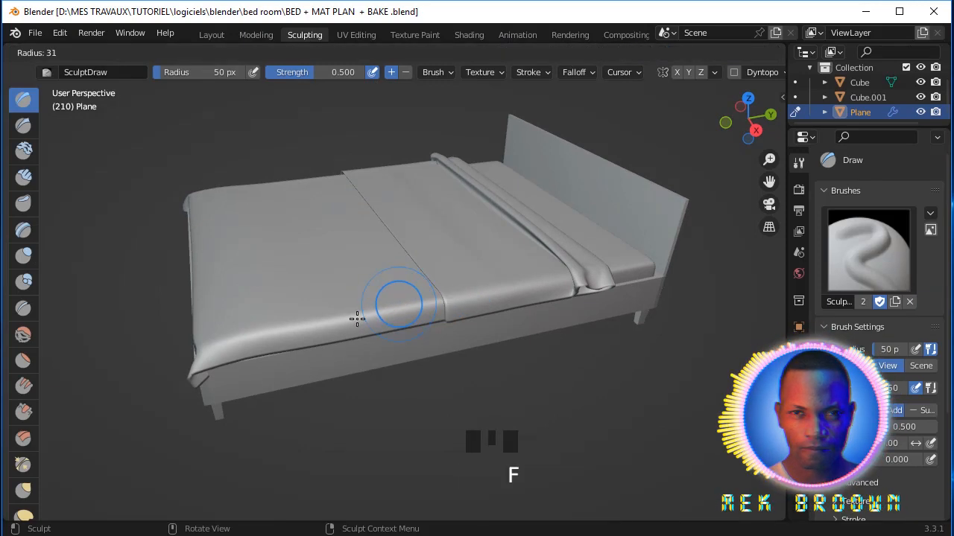
click(367, 312)
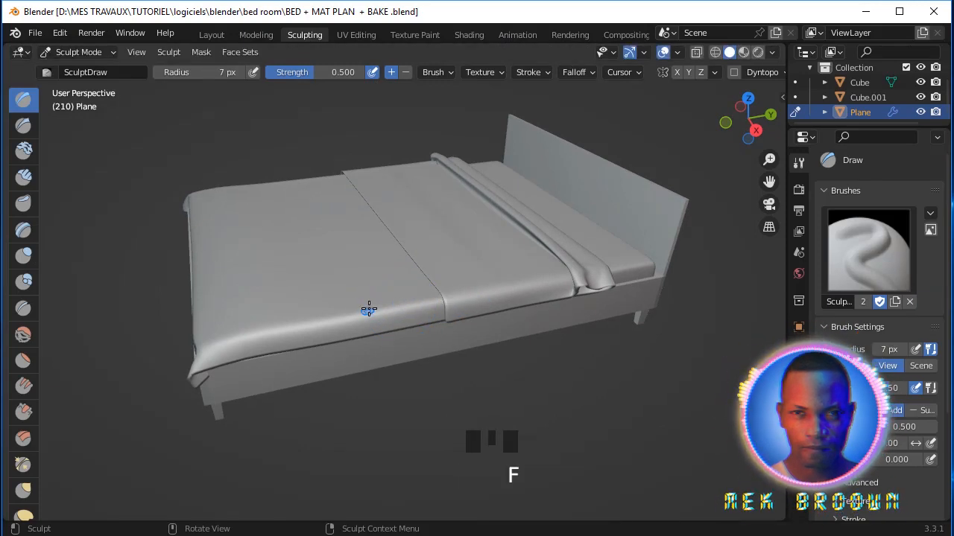
Step: Sculpt a crease along the sheet's long side with the Layer brush, and undo the stroke made at the foot end
click(24, 230)
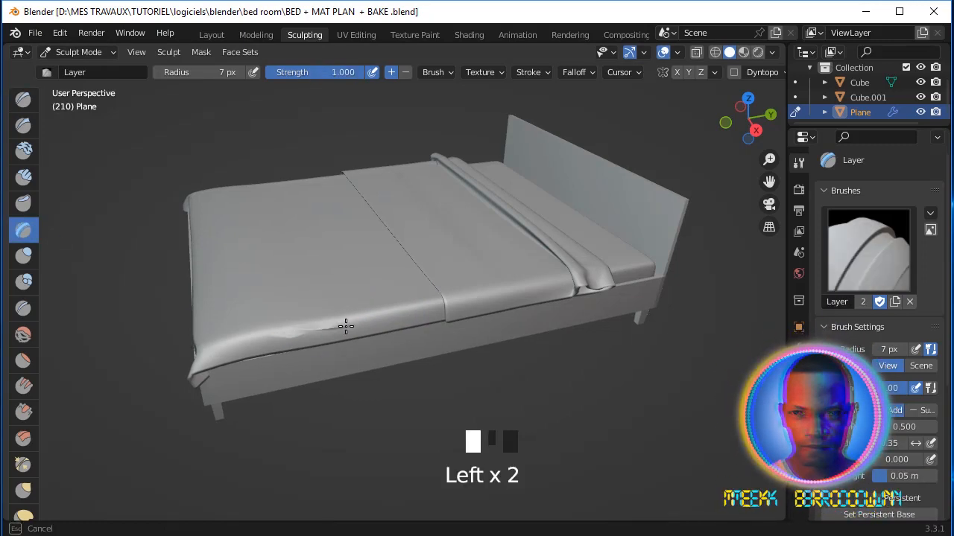
middle_drag(425, 316, 503, 300)
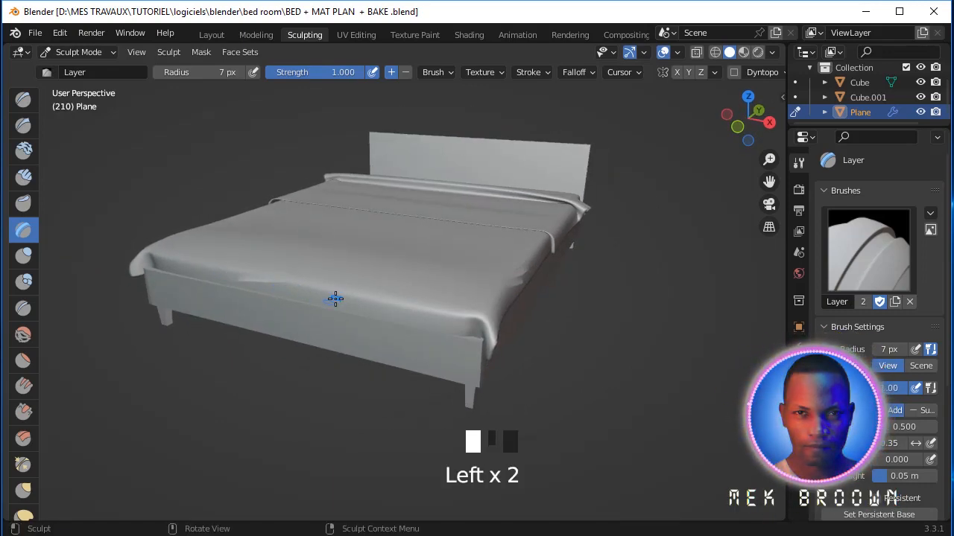
key(ctrl+z)
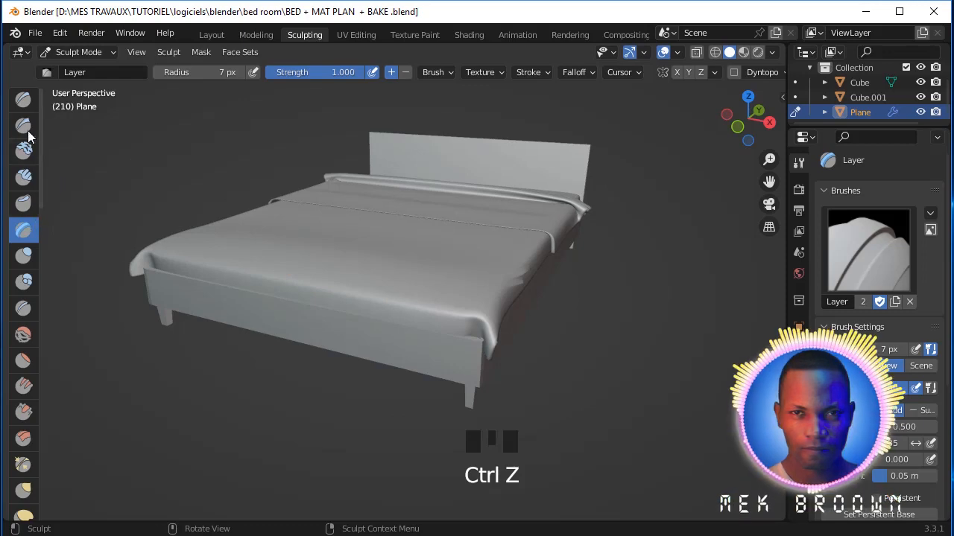
Step: Sculpt soft wrinkles across the sheet's top and along its long sides with the Draw brush at 7 px radius
click(24, 101)
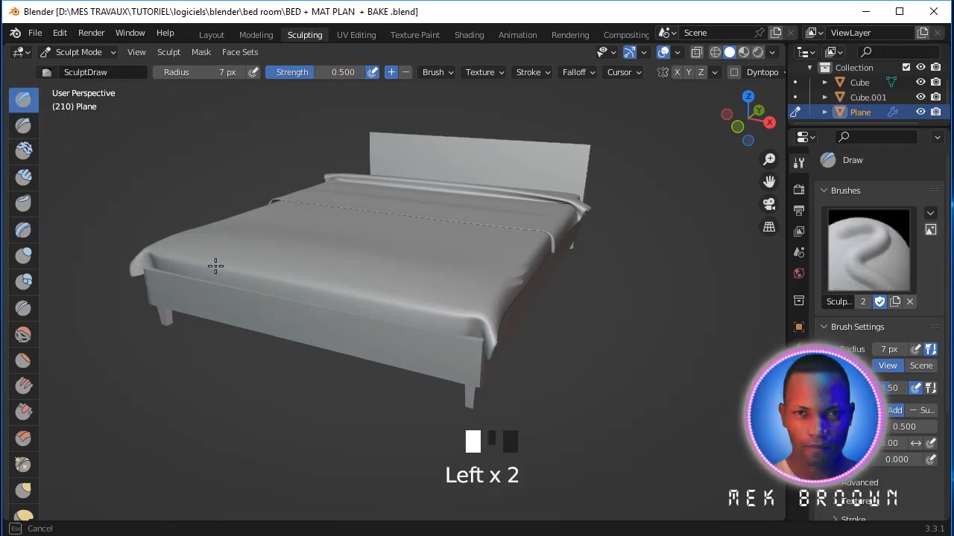
middle_drag(407, 271, 362, 345)
click(375, 334)
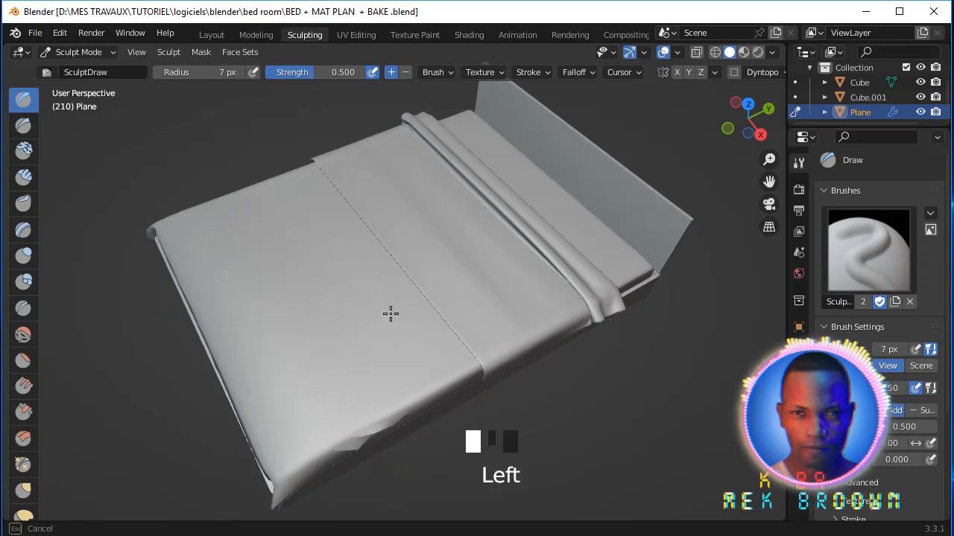
middle_drag(424, 363, 504, 268)
click(432, 273)
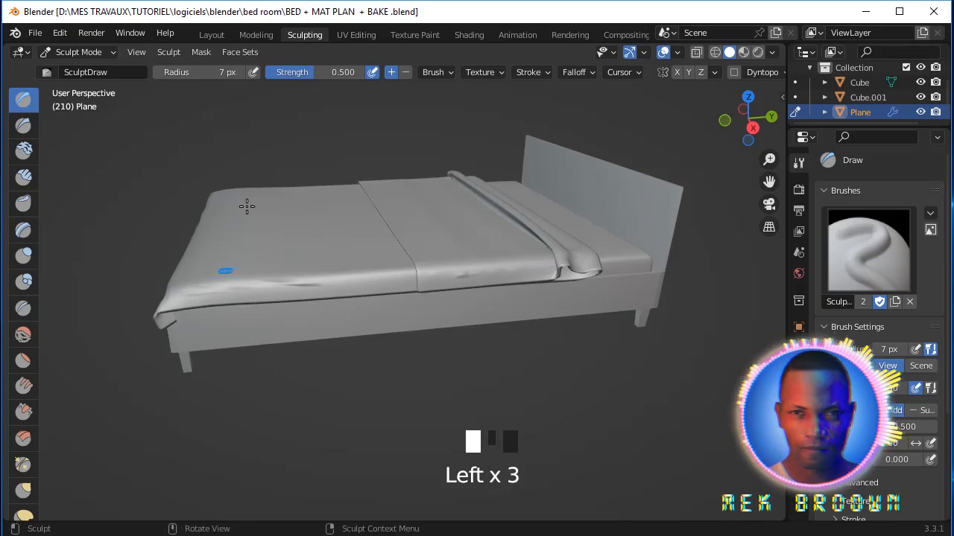
middle_drag(247, 206, 481, 216)
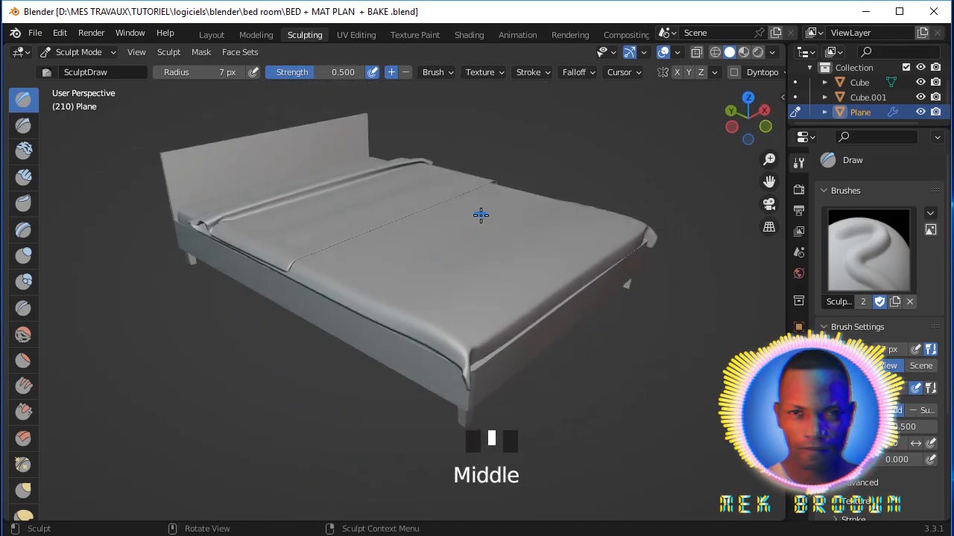
drag(342, 284, 380, 302)
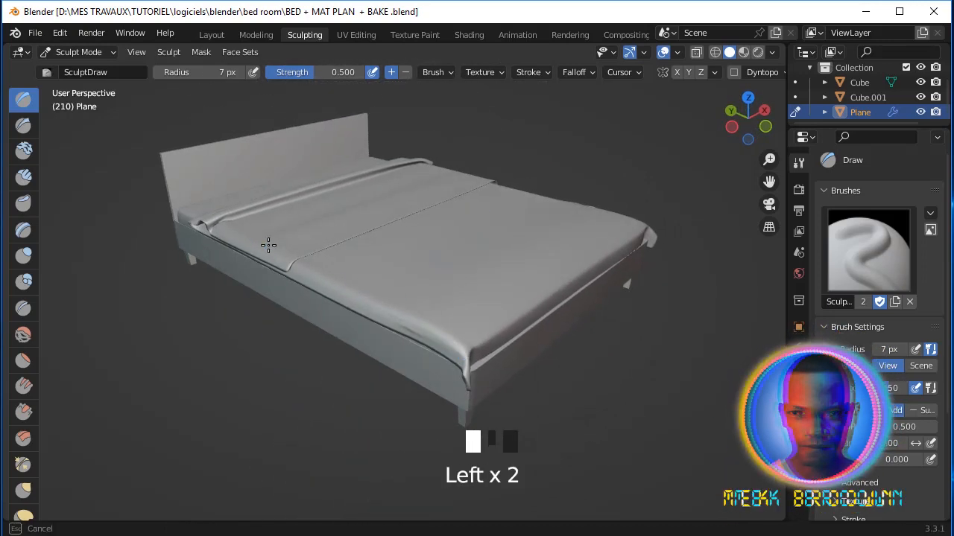
middle_drag(446, 272, 333, 266)
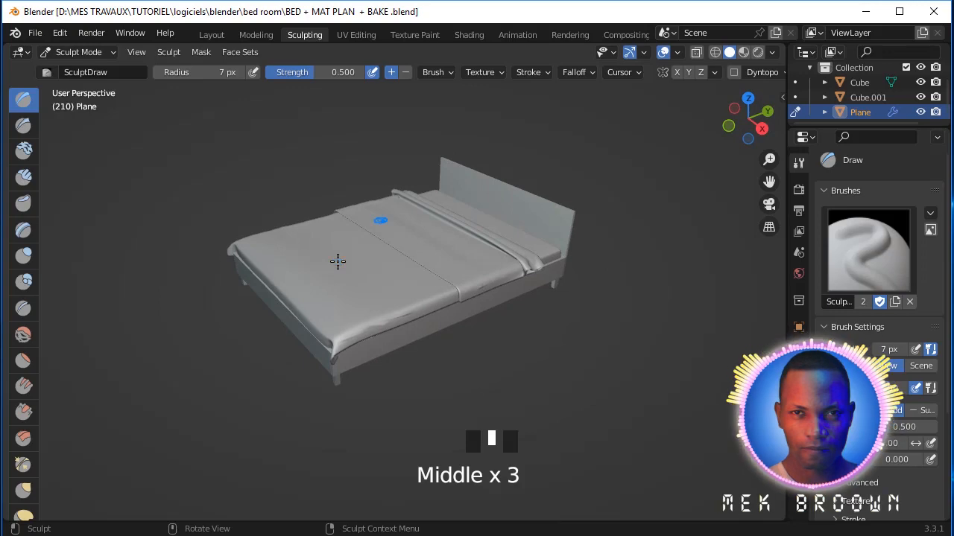
Step: Save the file and return to the Layout workspace to inspect the bed
key(ctrl+s)
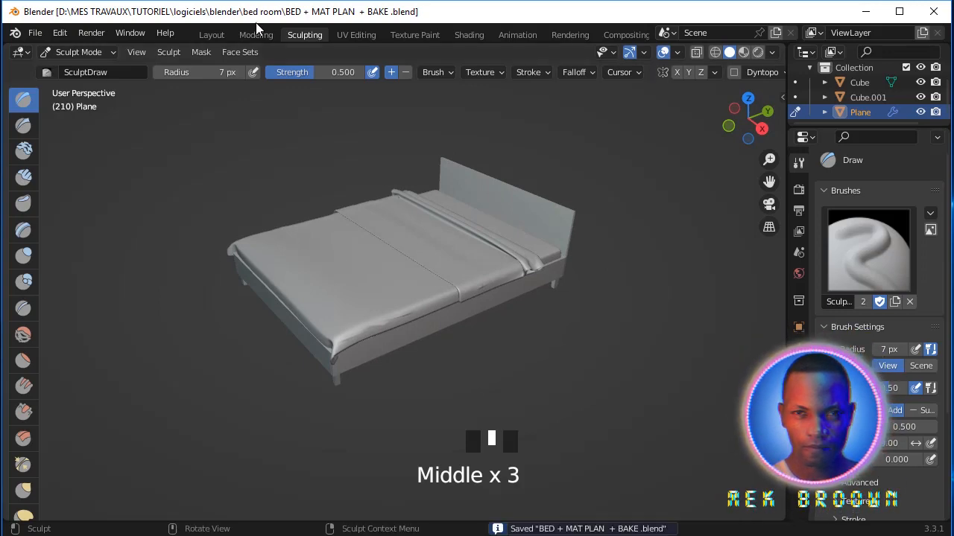
click(218, 36)
mouse_move(202, 259)
middle_down()
mouse_move(196, 267)
mouse_move(271, 283)
mouse_move(260, 271)
mouse_move(224, 271)
middle_up()
scroll(224, 272, down, 2)
click(426, 270)
middle_drag(427, 270, 357, 237)
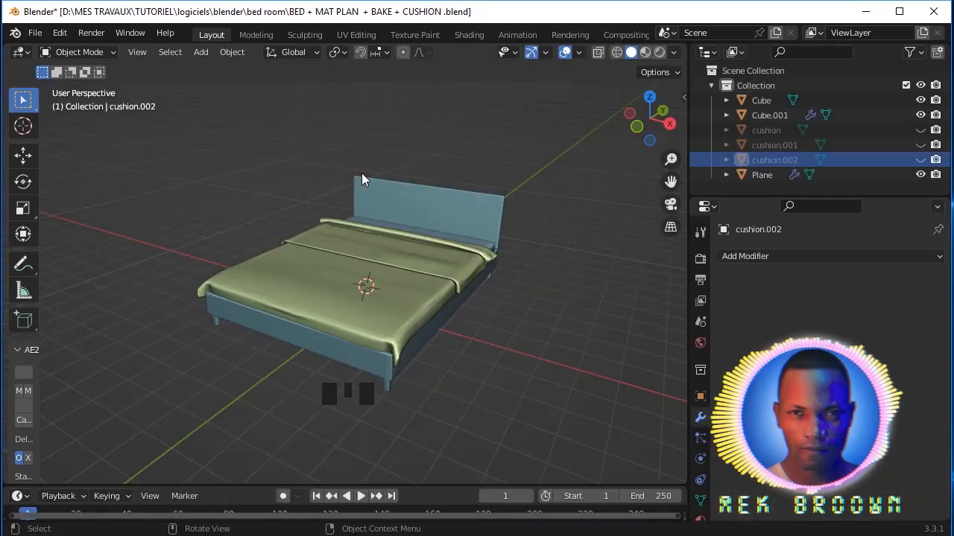
Step: Import the Wavefront file cushion.obj from the CUSHION folder into the bed scene
click(34, 35)
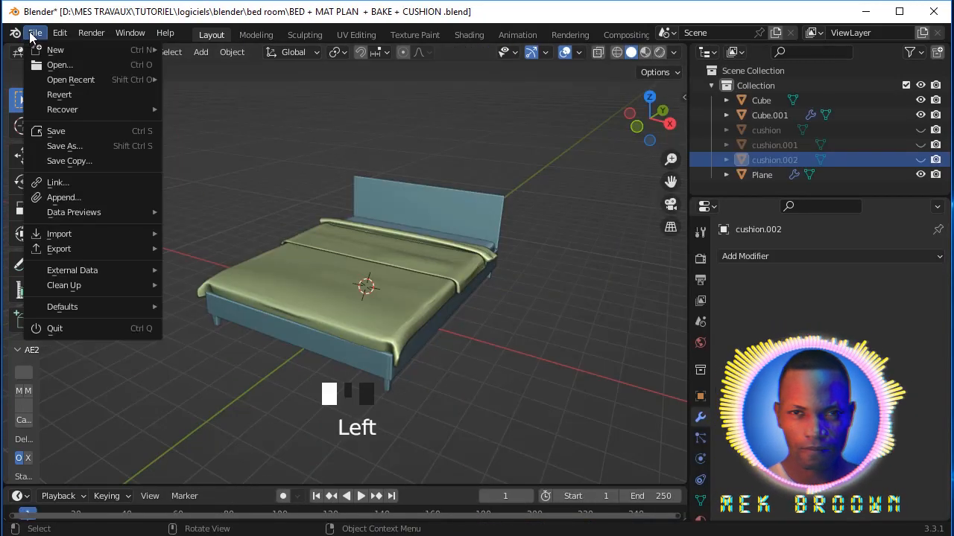
mouse_move(73, 233)
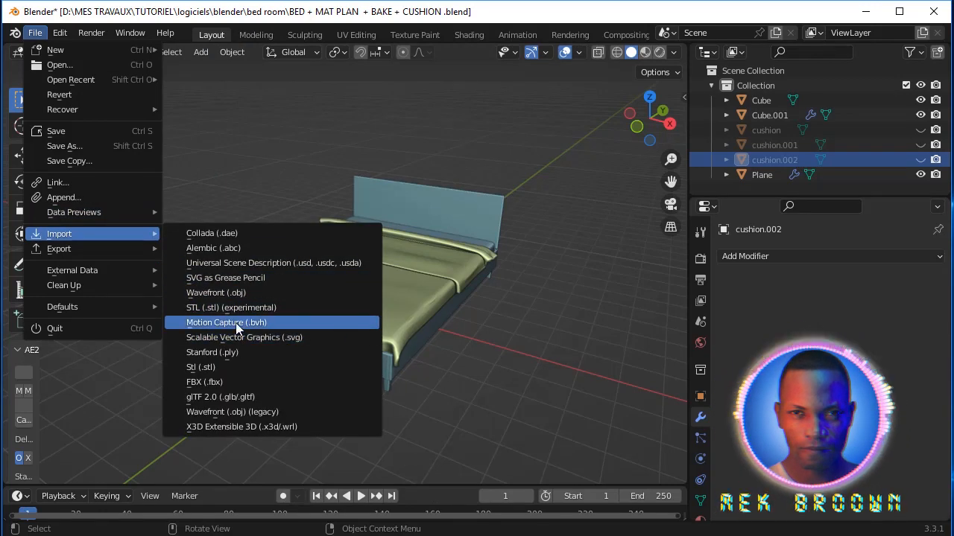
click(233, 294)
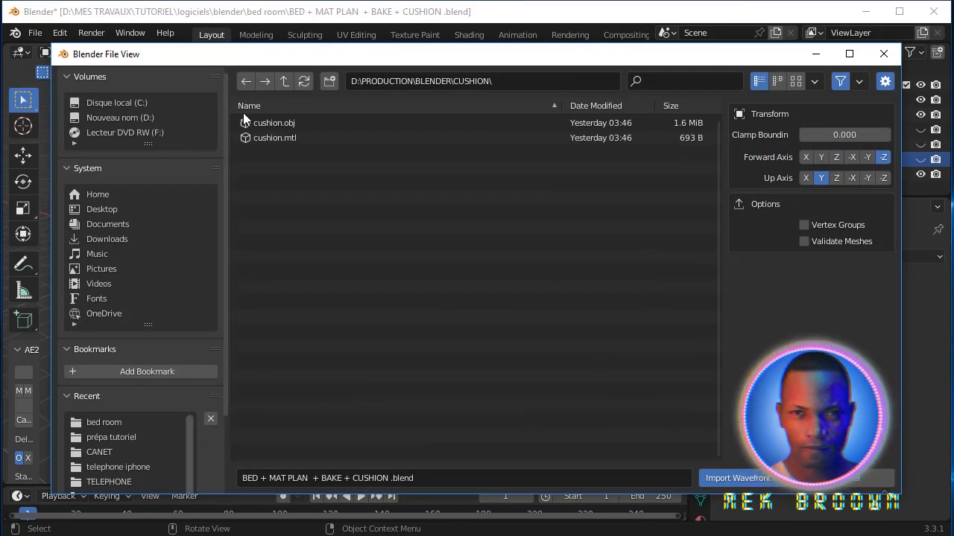
double_click(265, 125)
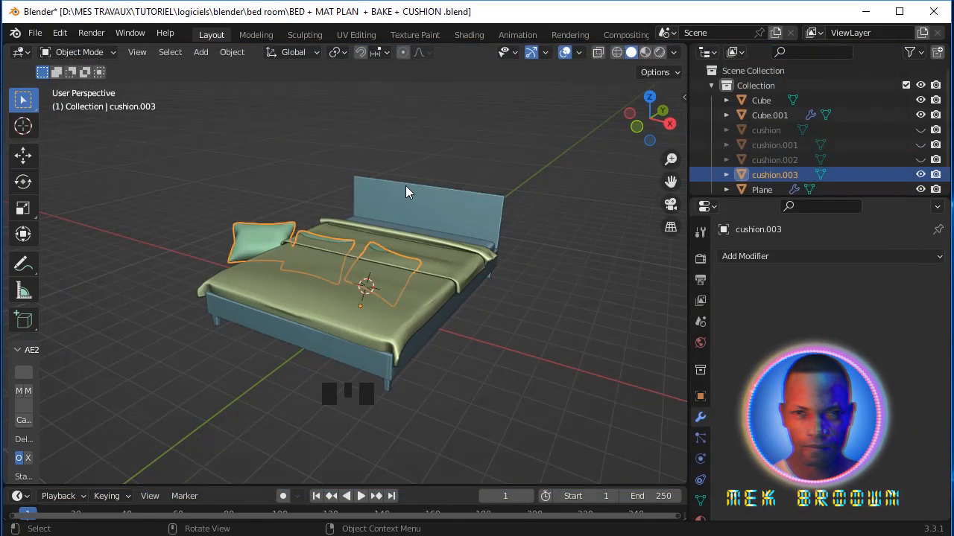
Step: Raise the imported cushions about 1.42 m and move them about 3.25 m along Y toward the headboard
key(g)
key(z)
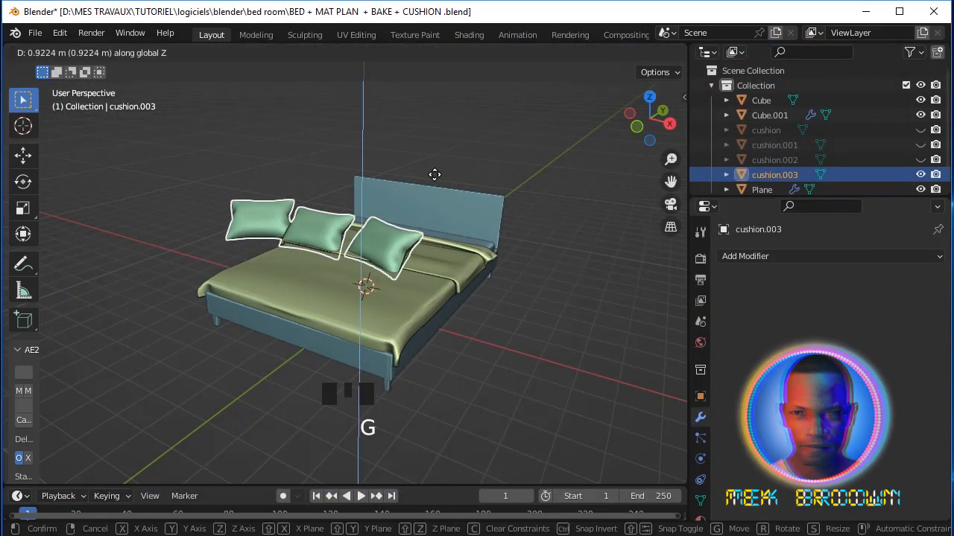
click(383, 202)
middle_drag(383, 201, 313, 214)
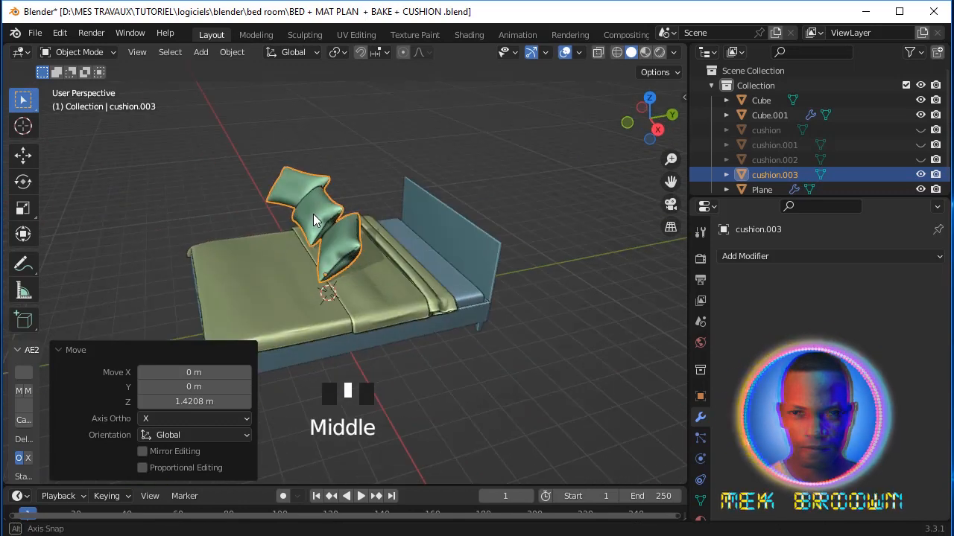
key(g)
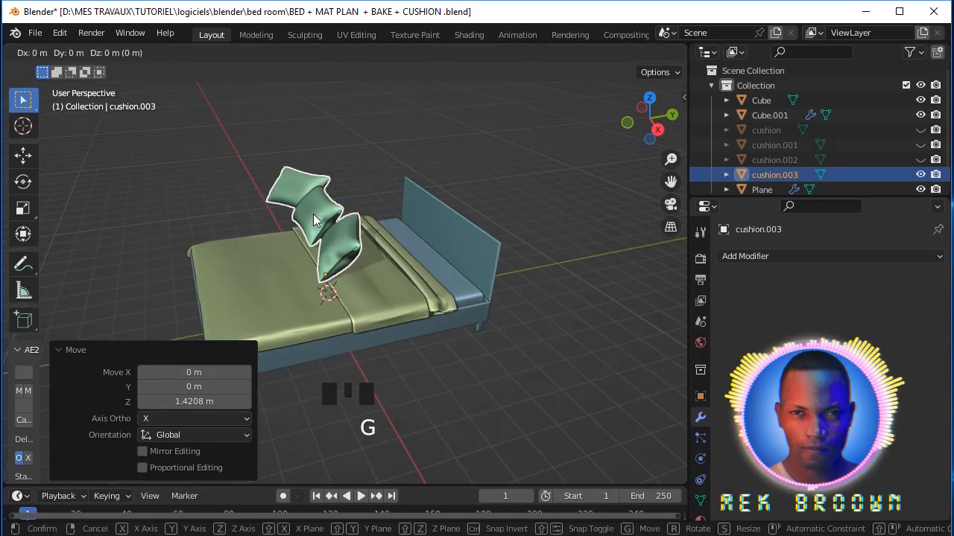
key(y)
click(404, 222)
middle_drag(405, 222, 393, 215)
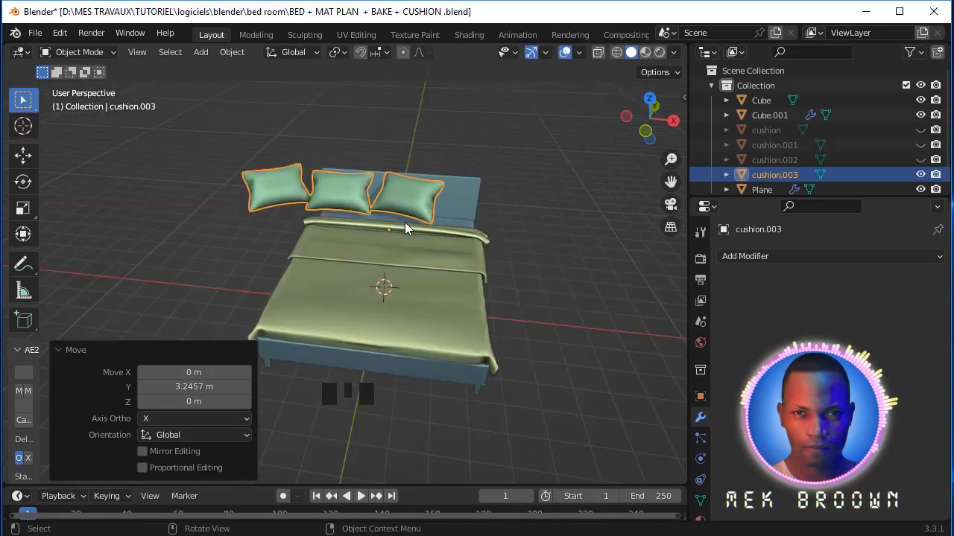
Step: Separate the imported cushion mesh into individual cushions by loose parts
key(Tab)
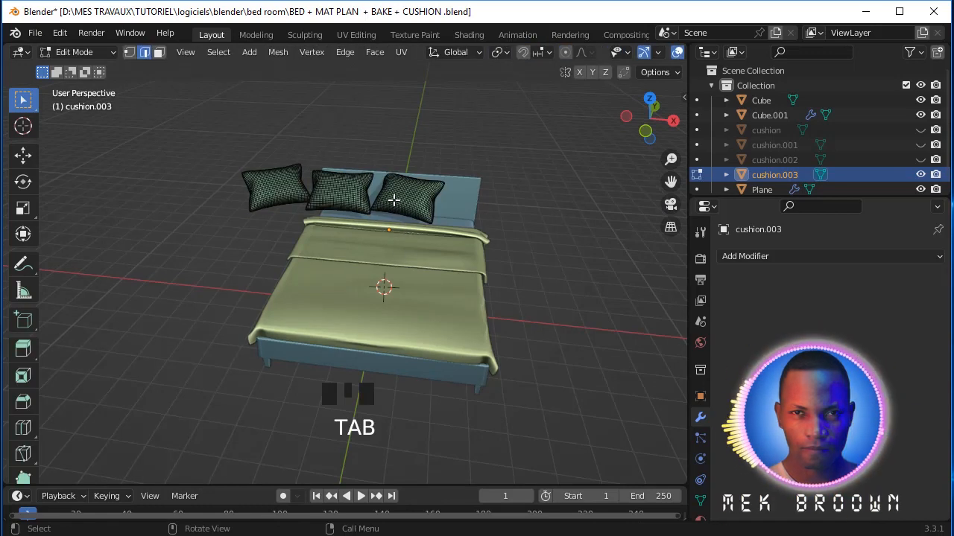
key(a)
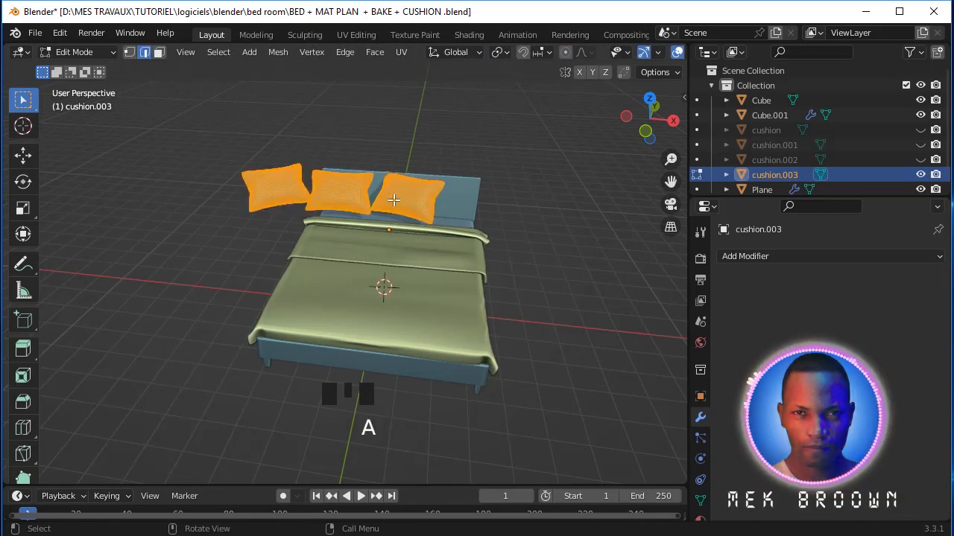
key(p)
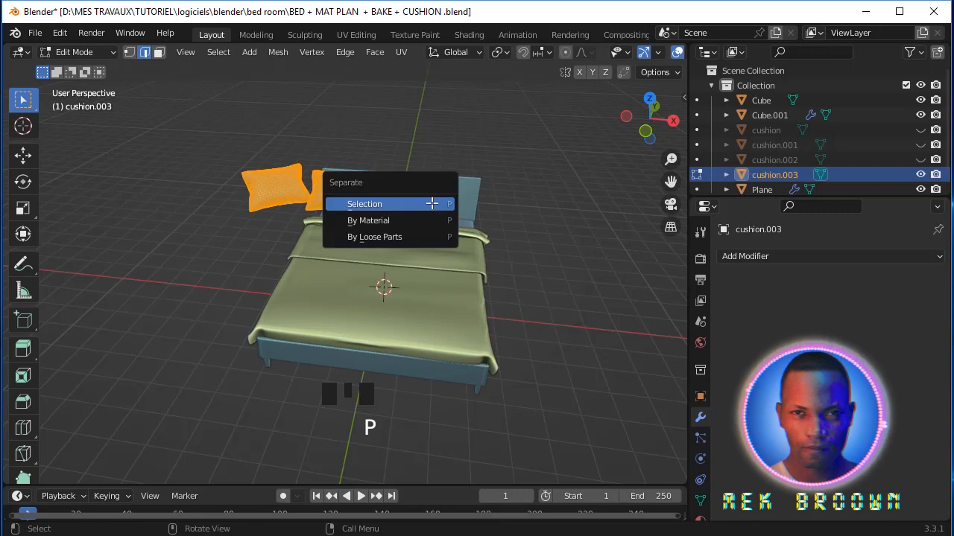
click(413, 237)
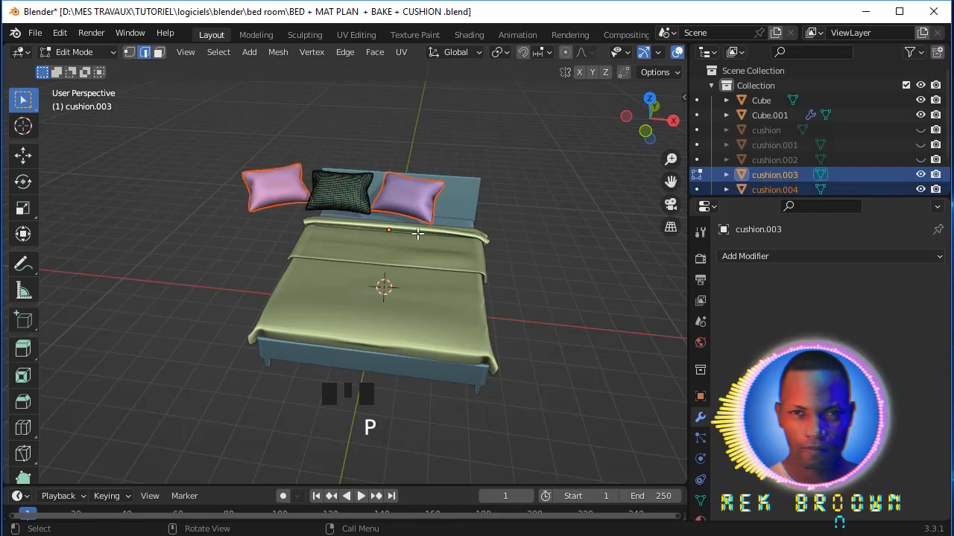
key(Tab)
Step: Lower the purple cushion about 0.62 m onto the mattress and shift it along X to the headboard's near end
middle_drag(445, 160, 424, 188)
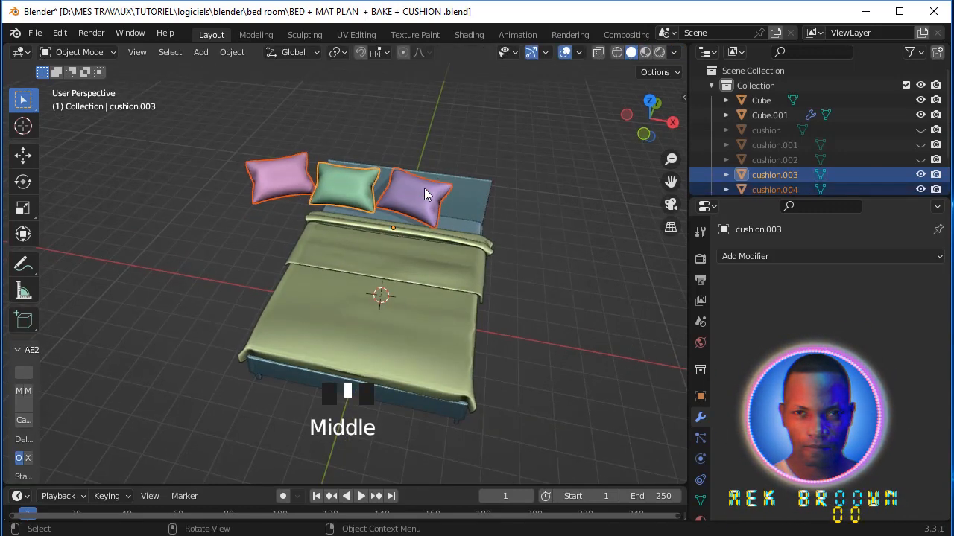
click(423, 190)
key(g)
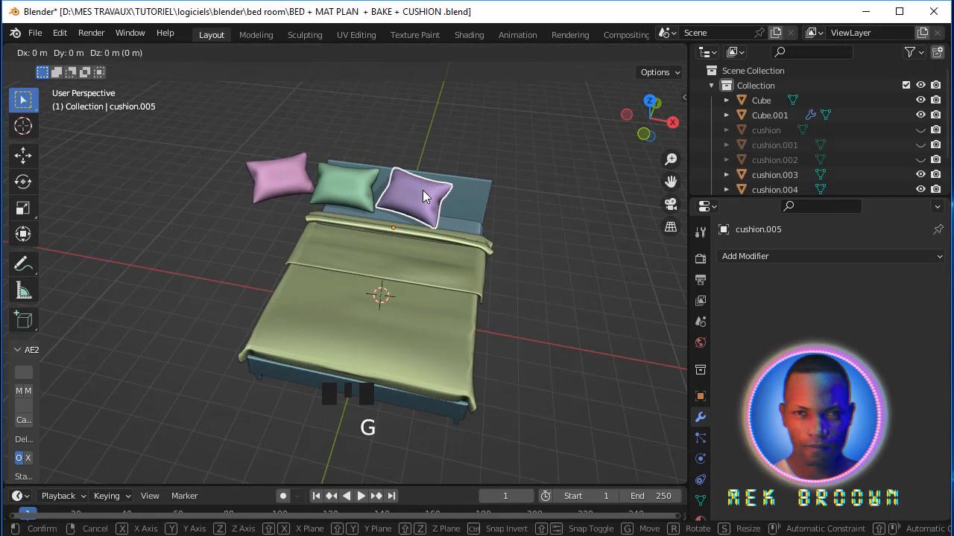
key(z)
click(433, 204)
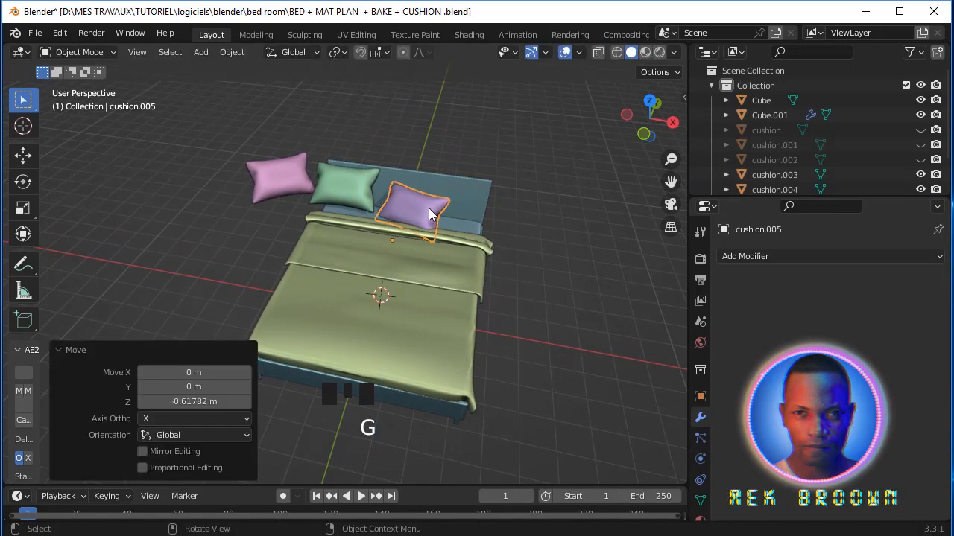
key(g)
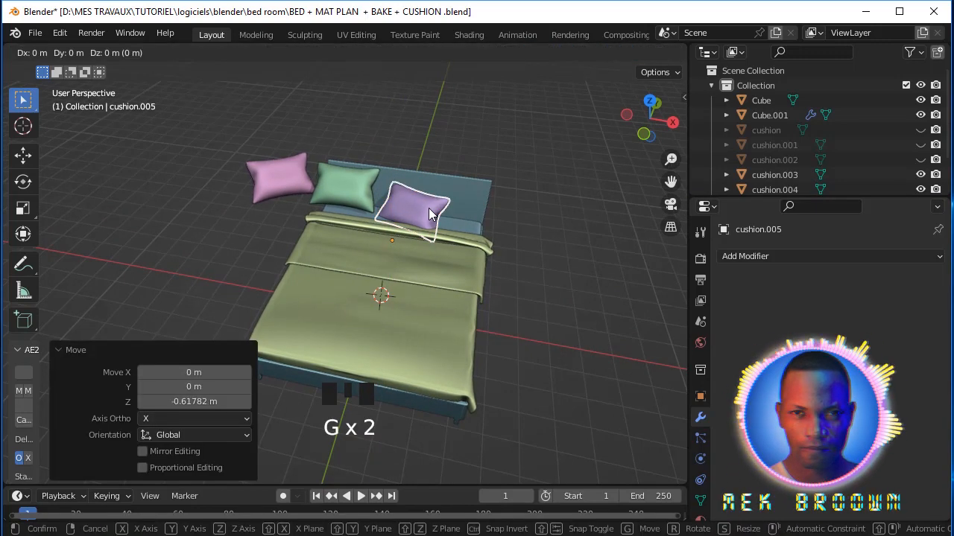
key(x)
click(373, 191)
Step: Move the green cushion horizontally about 1.6 m in X and -0.4 m in Y, beside the purple cushion
click(372, 194)
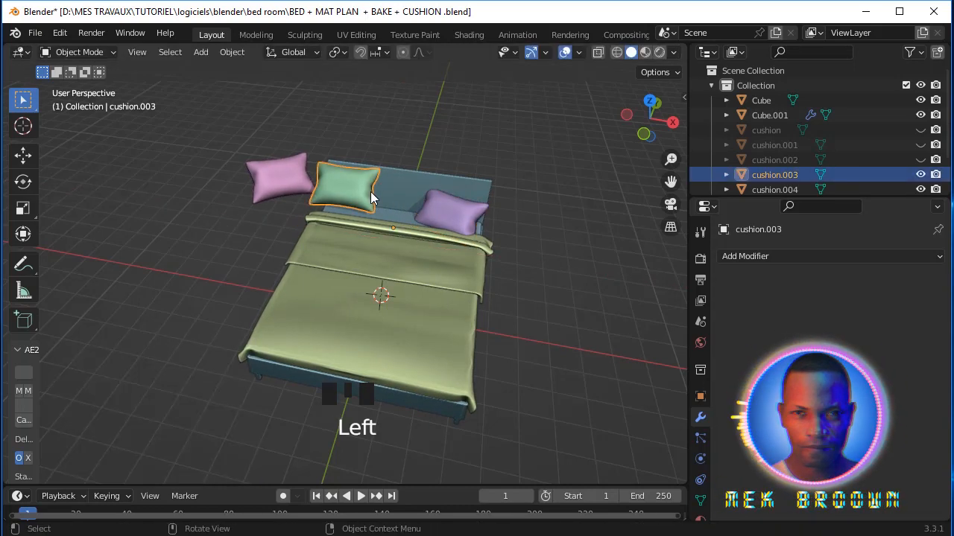
key(g)
key(shift+z)
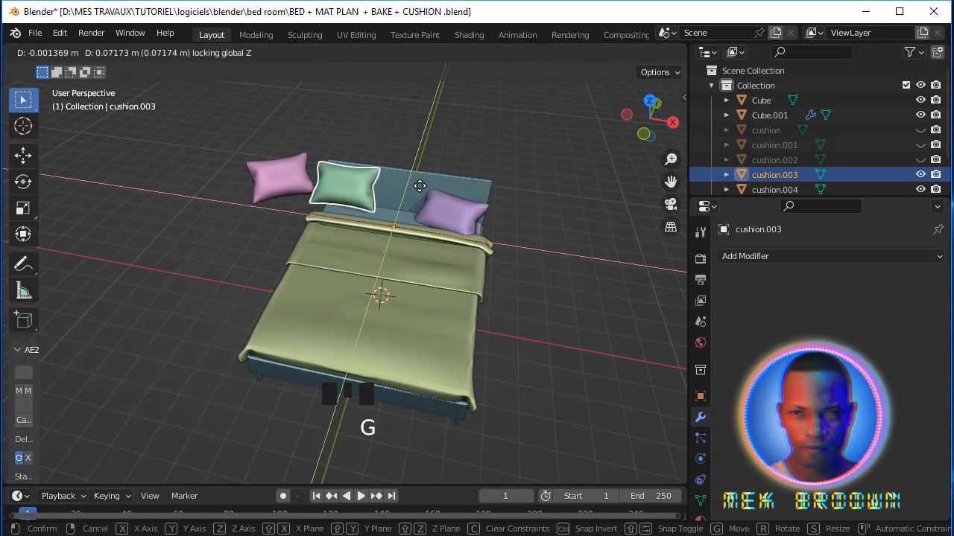
click(413, 201)
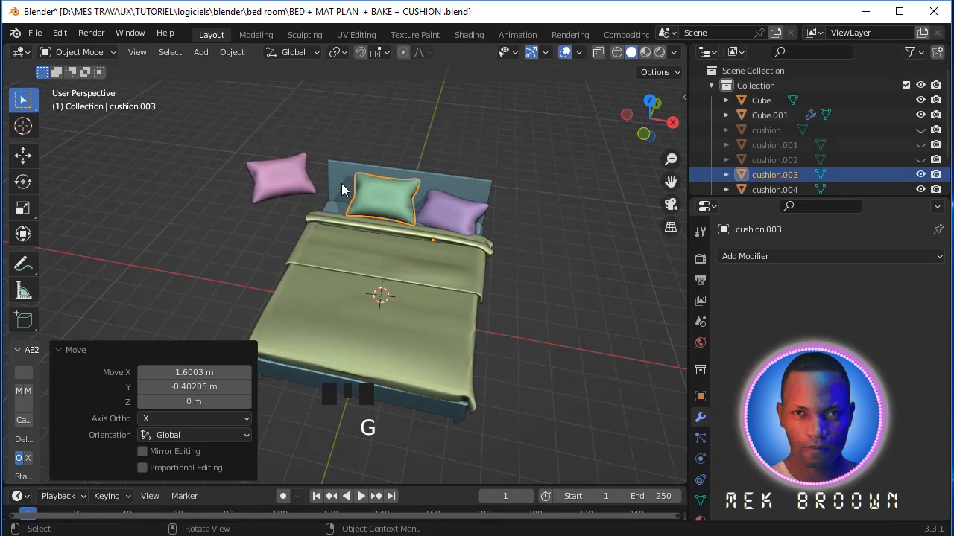
Step: Move the pink cushion horizontally about 1.6 m along X, beside the green cushion
click(294, 181)
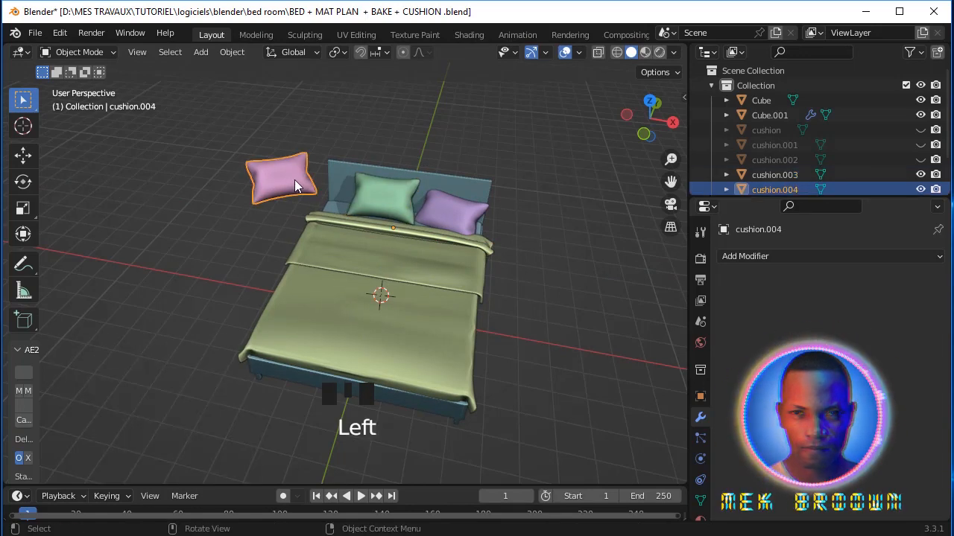
key(g)
key(shift+z)
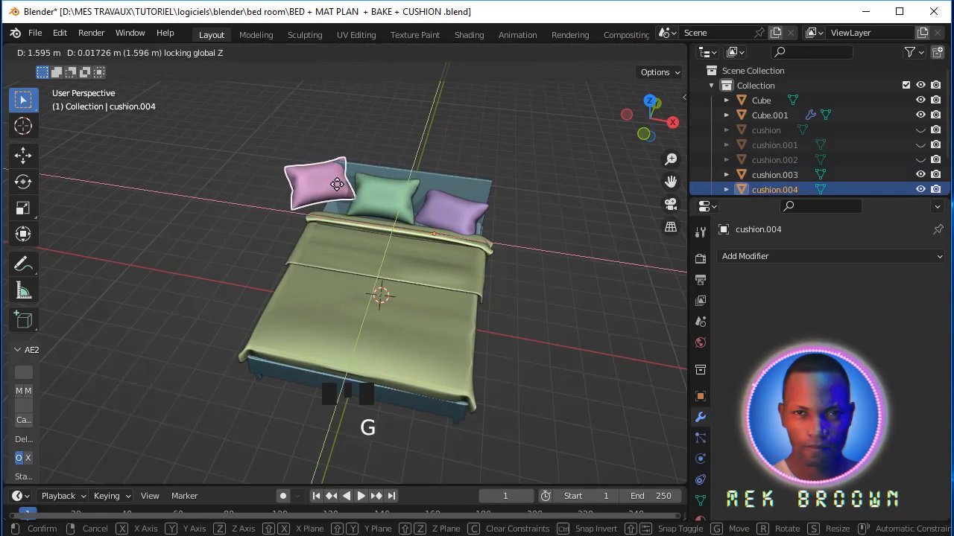
click(337, 185)
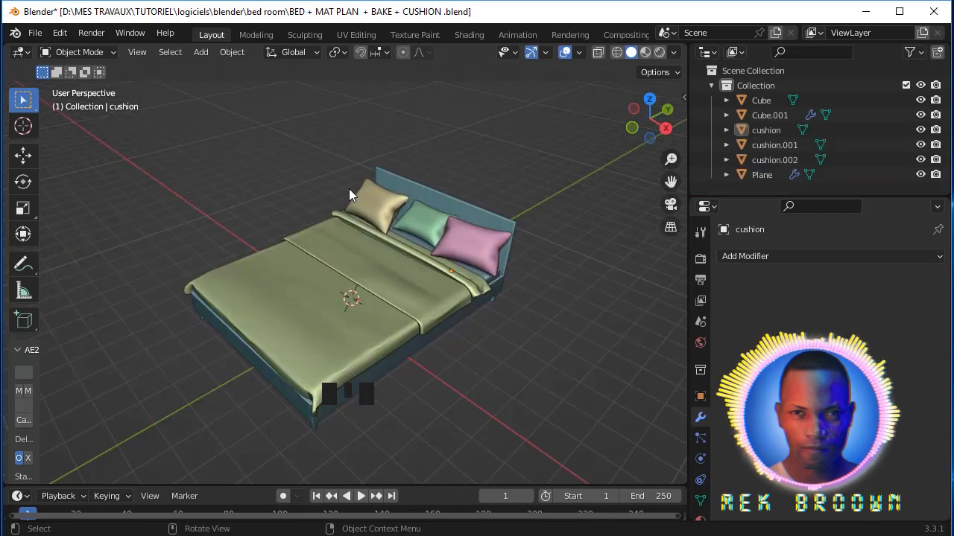
Step: Add a 2 m cube at the 3D cursor and scale it up uniformly by about 6.6 to enclose the bed
middle_drag(349, 188, 324, 173)
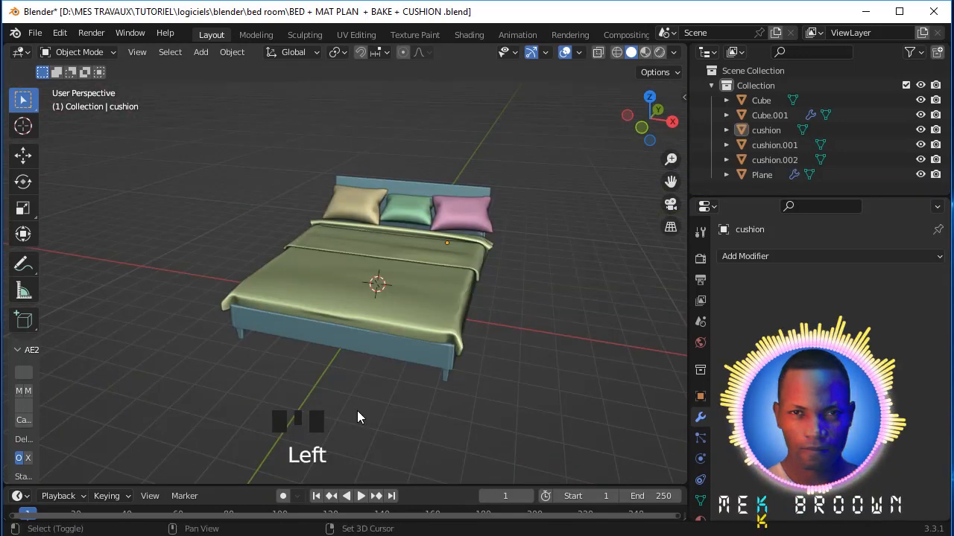
key(shift+a)
mouse_move(358, 414)
mouse_move(327, 231)
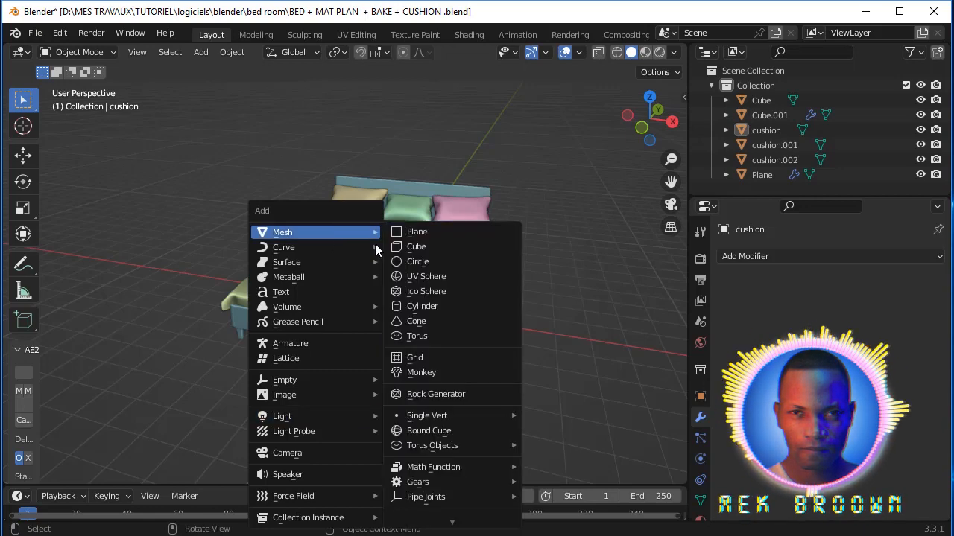
click(417, 249)
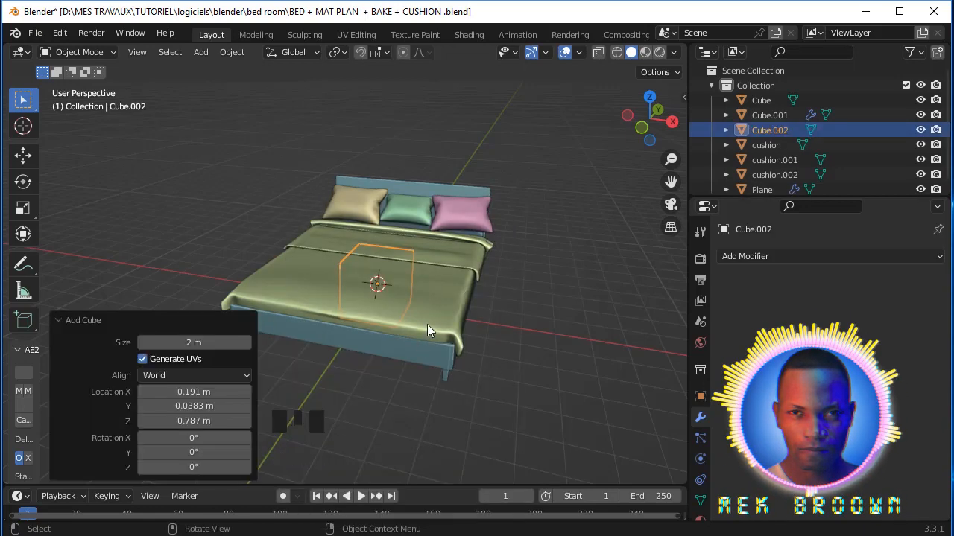
key(s)
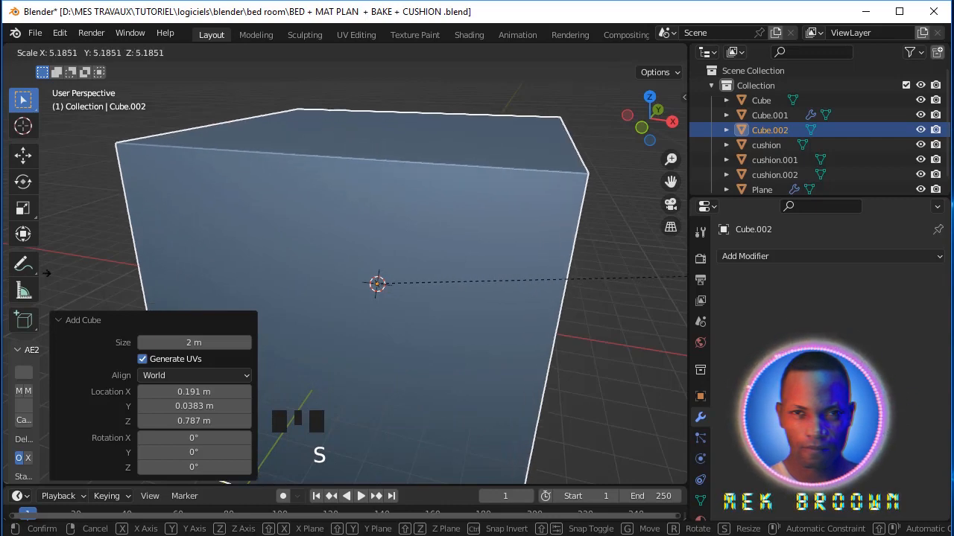
click(119, 258)
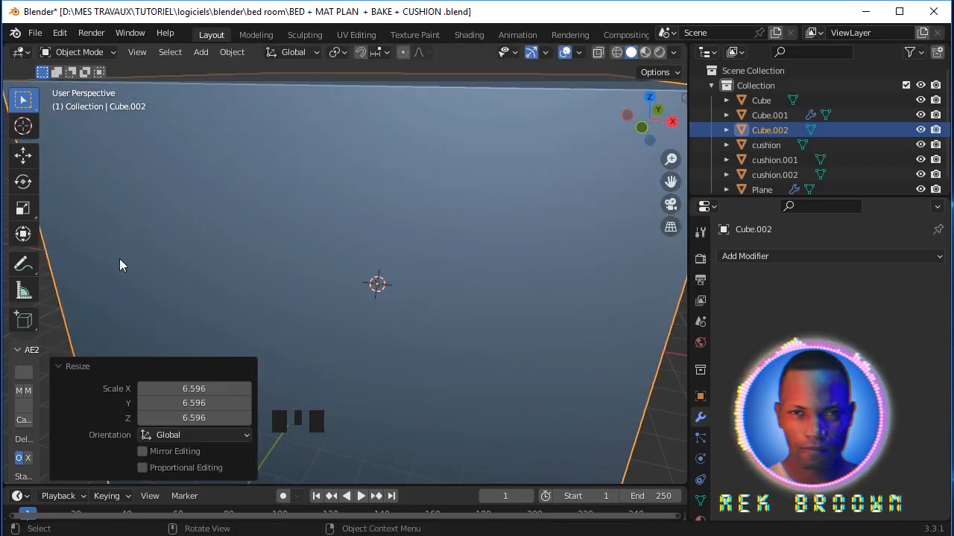
Step: Scale the large cube by about 2.9 in X and Y only, keeping its height, to form a wide room
scroll(391, 297, up, 2)
scroll(390, 297, up, 4)
scroll(359, 304, down, 6)
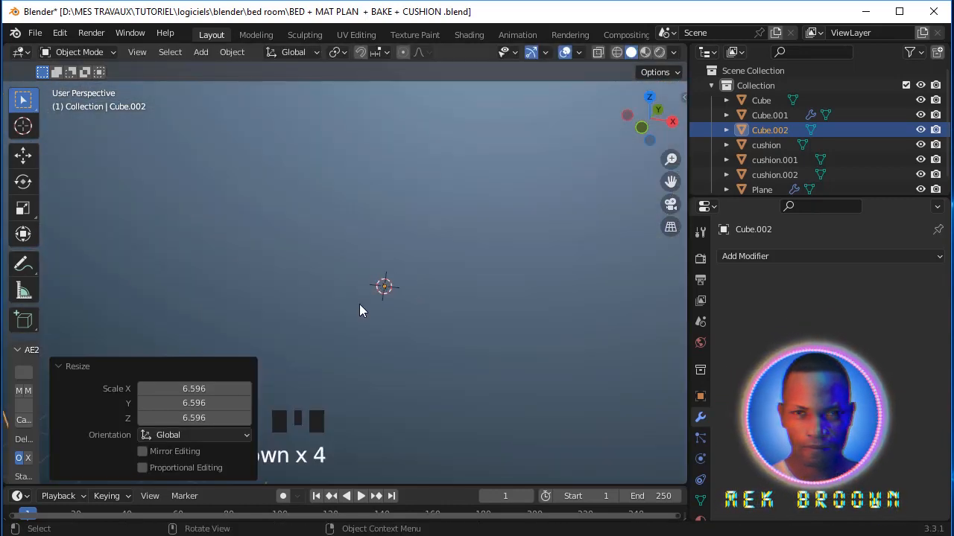
scroll(358, 305, down, 3)
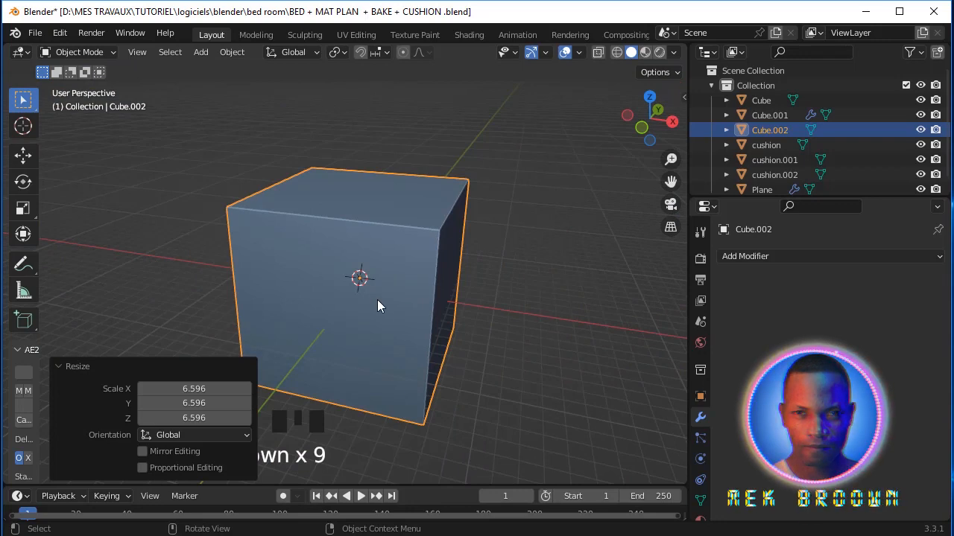
key(s)
key(shift+z)
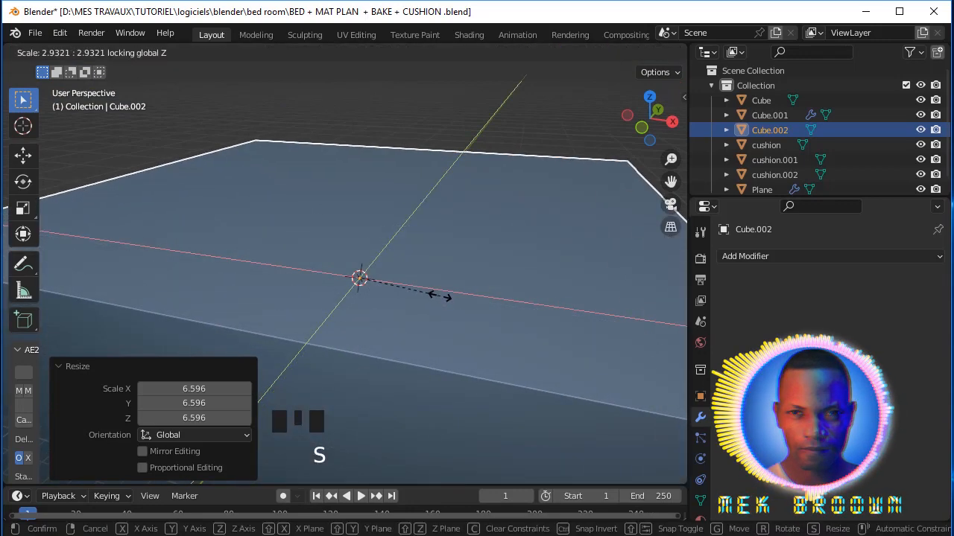
click(440, 296)
scroll(440, 296, down, 5)
click(405, 299)
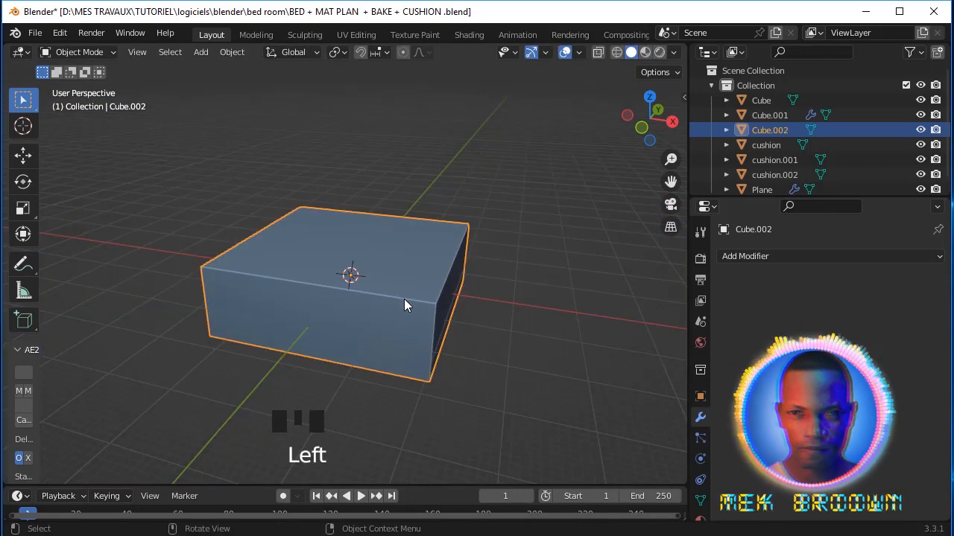
Step: Delete the front side face of the room box so its interior with the bed is open
key(Tab)
click(382, 323)
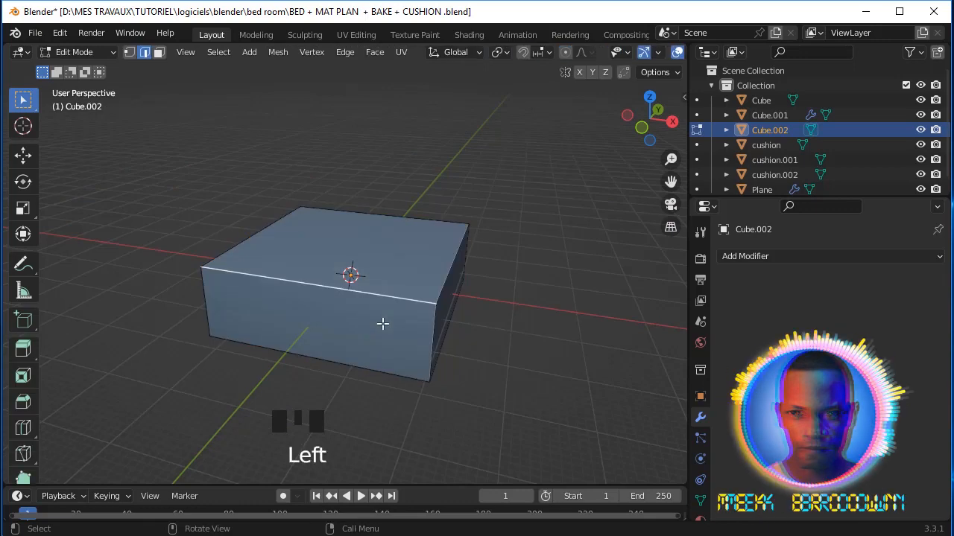
key(3)
click(381, 330)
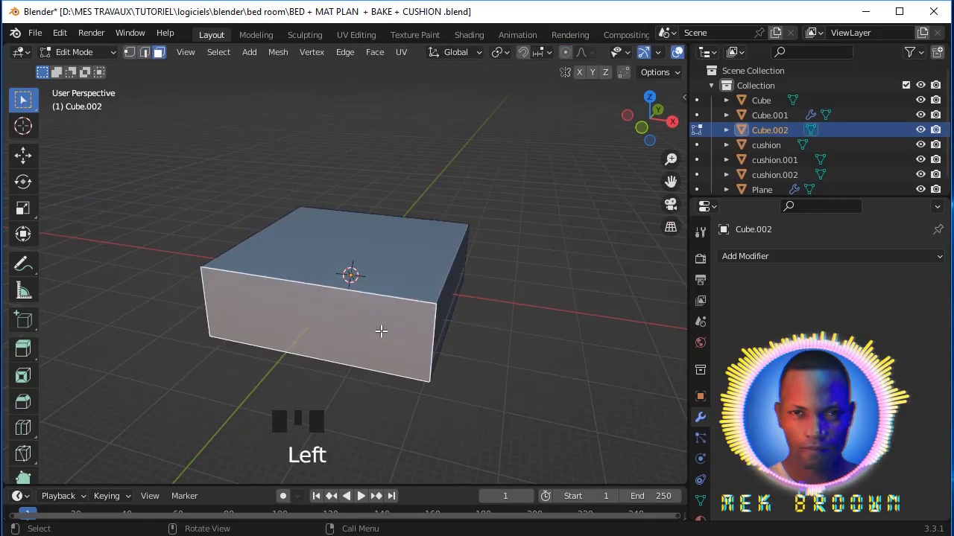
key(x)
click(380, 331)
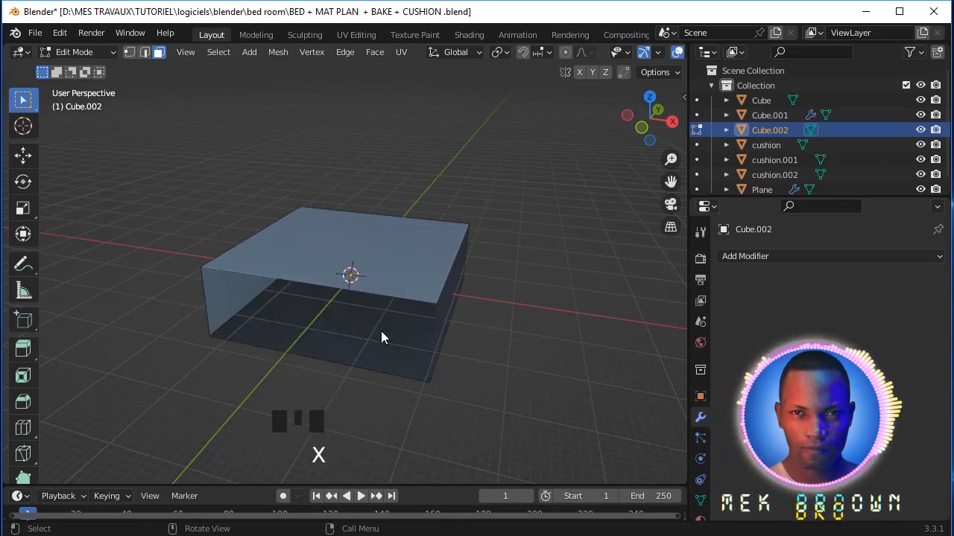
scroll(381, 330, up, 2)
middle_drag(381, 330, 377, 300)
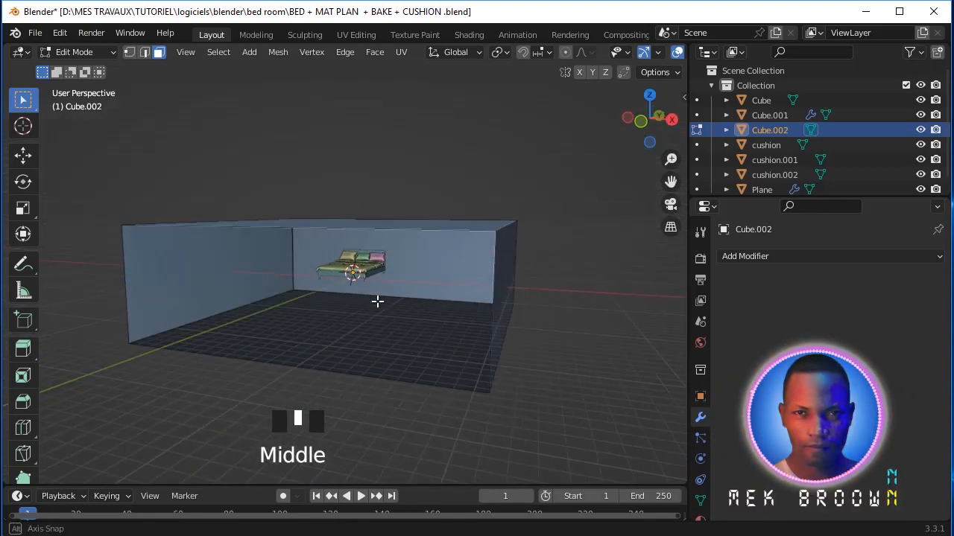
key(Tab)
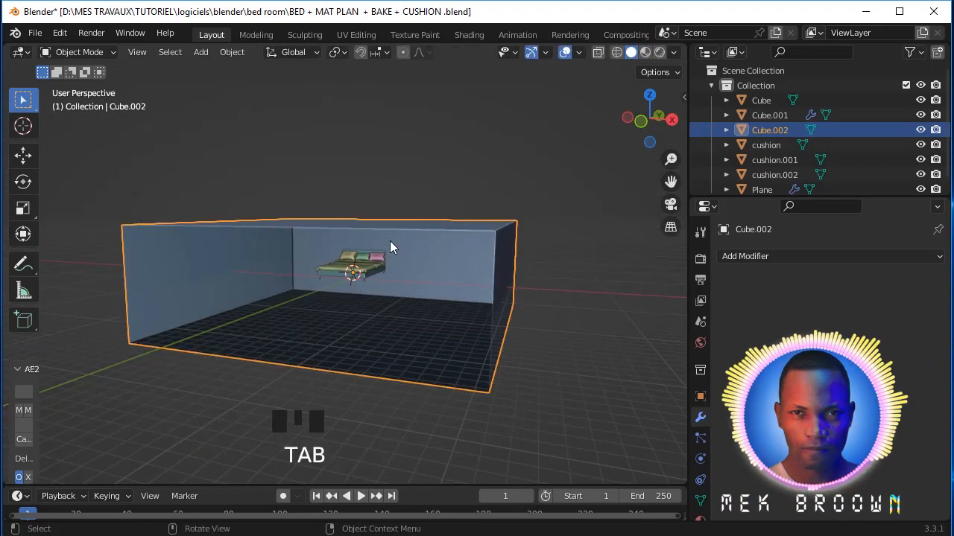
Step: Raise the room box about 5.98 m along Z so its floor meets the bed legs
click(396, 227)
key(g)
key(z)
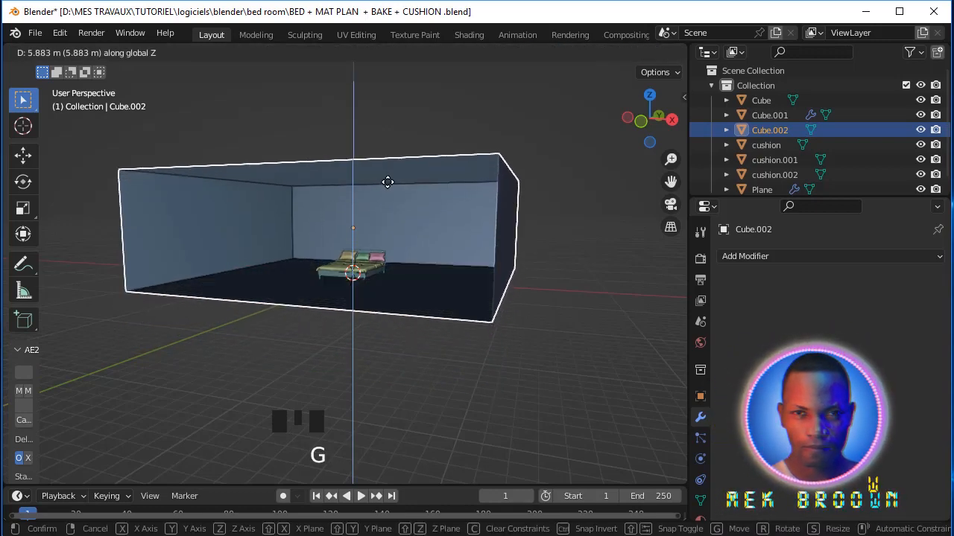
click(387, 182)
scroll(376, 219, up, 2)
scroll(377, 219, up, 3)
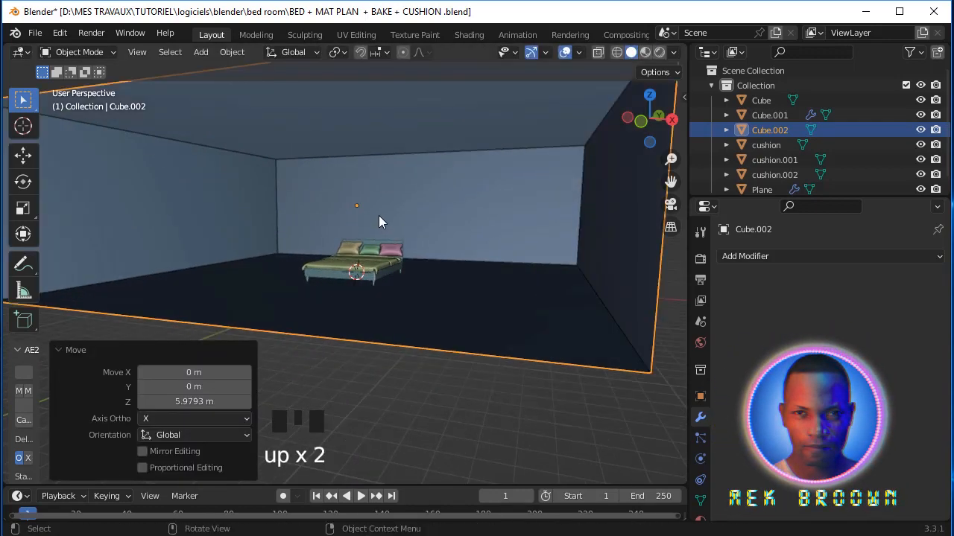
Step: Move the room about -11.7 m along Y, bringing its back wall closer to the headboard
middle_drag(380, 212, 461, 228)
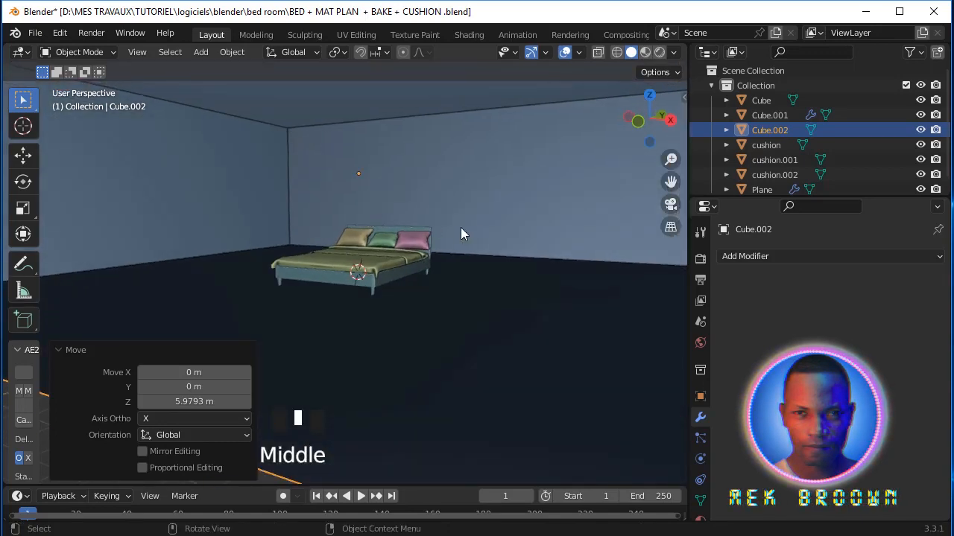
click(478, 214)
key(g)
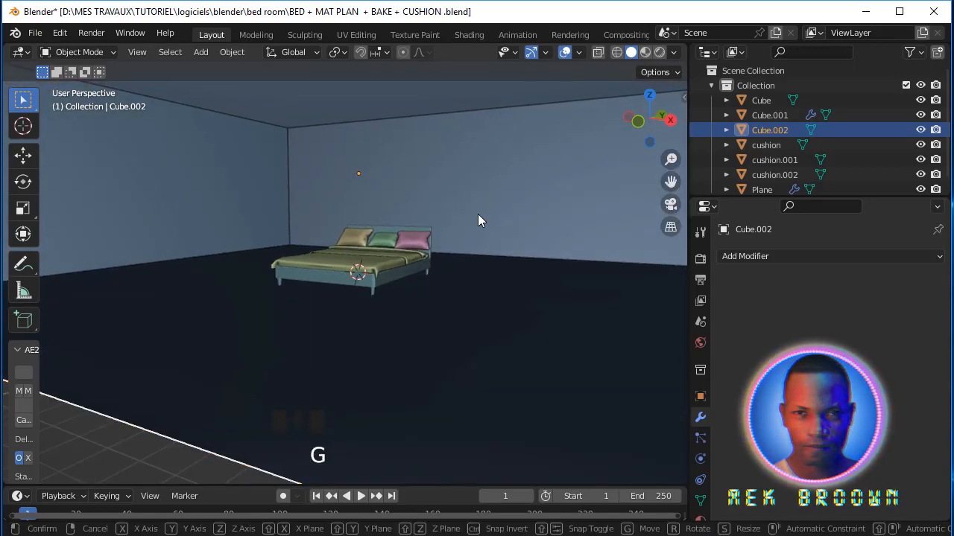
key(y)
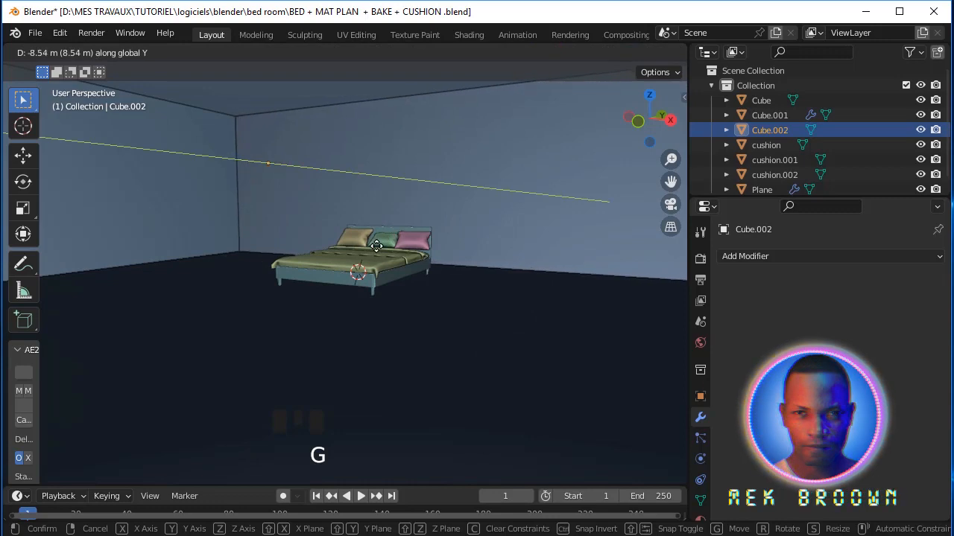
click(331, 271)
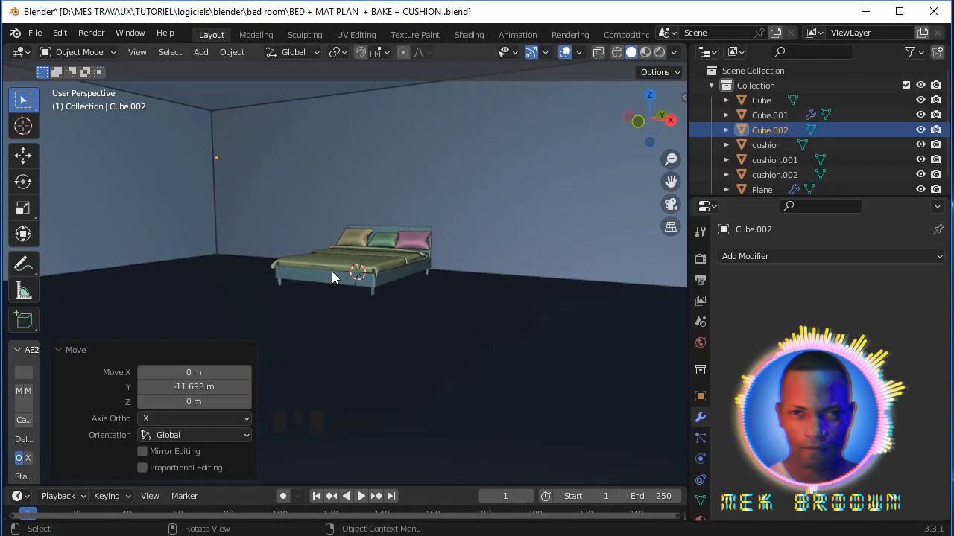
Step: Move the room about 3 m and then another 4.2 m along X, bringing its side wall nearer the bed
key(g)
key(x)
click(332, 272)
key(g)
key(x)
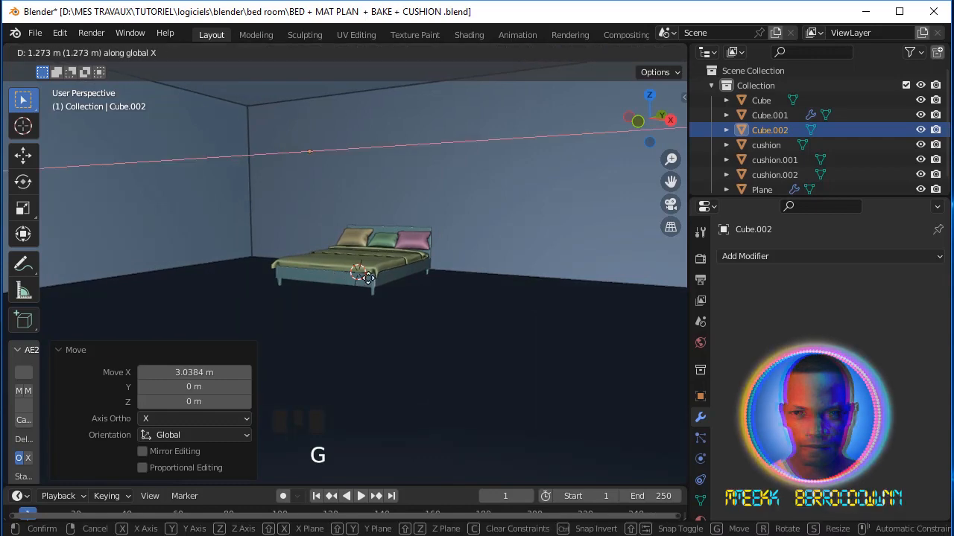
click(440, 274)
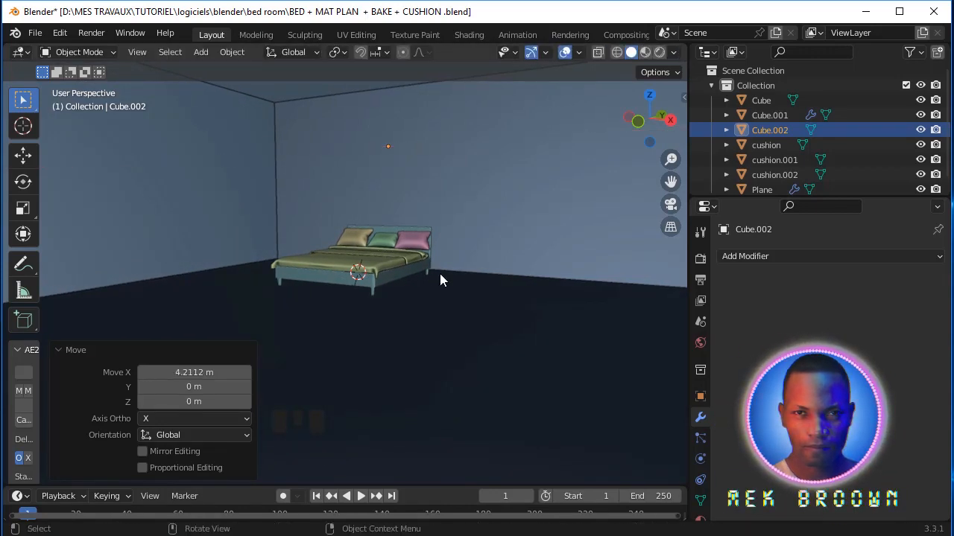
Step: Move the room another -3.4 m or so along Y so the back wall sits against the headboard
middle_drag(440, 273, 442, 272)
click(504, 240)
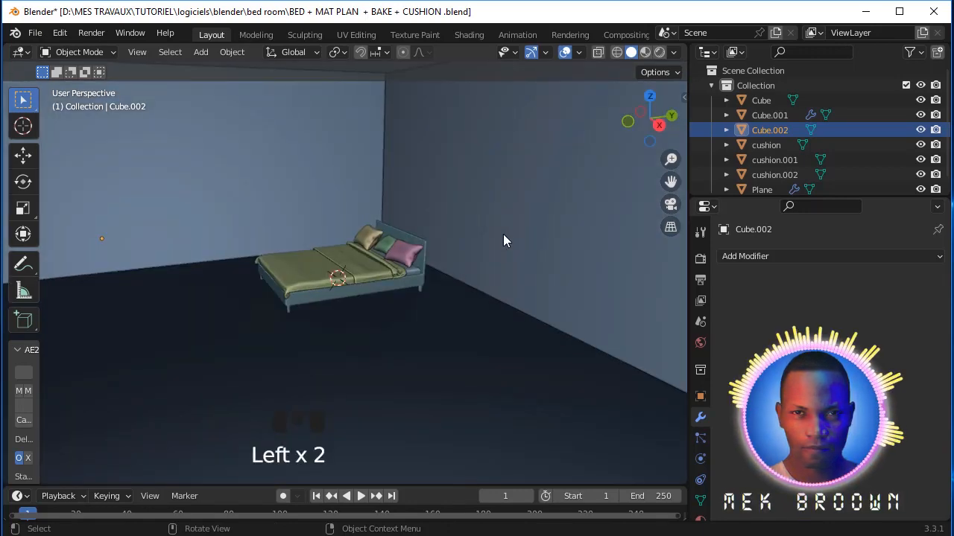
key(g)
key(y)
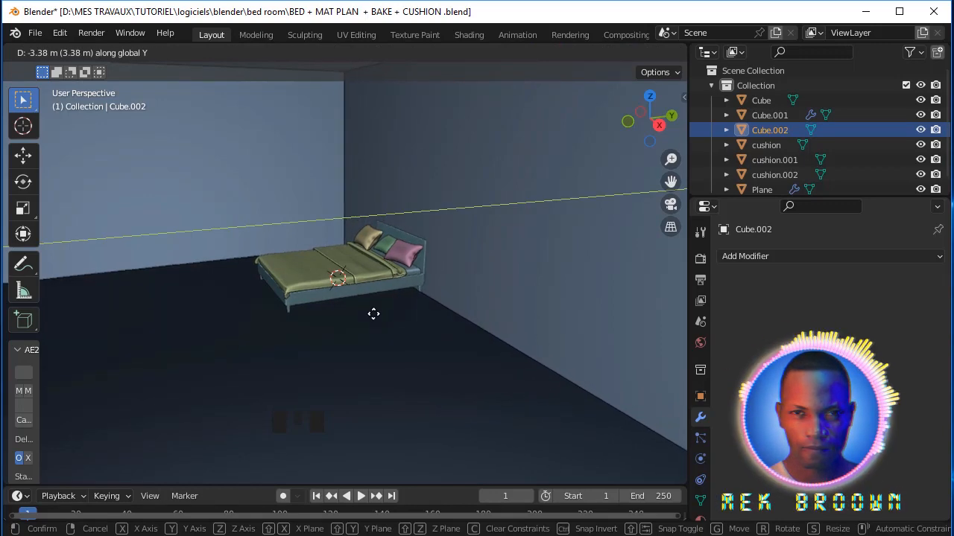
click(374, 313)
middle_drag(373, 314, 371, 314)
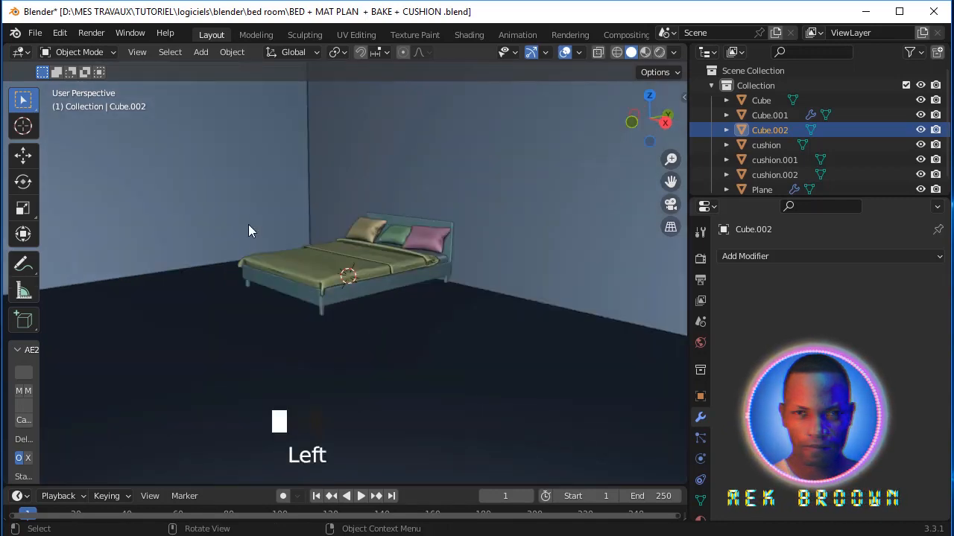
Step: Split the side wall's face beside the bed from the rest of the room mesh
key(Tab)
scroll(221, 213, down, 1)
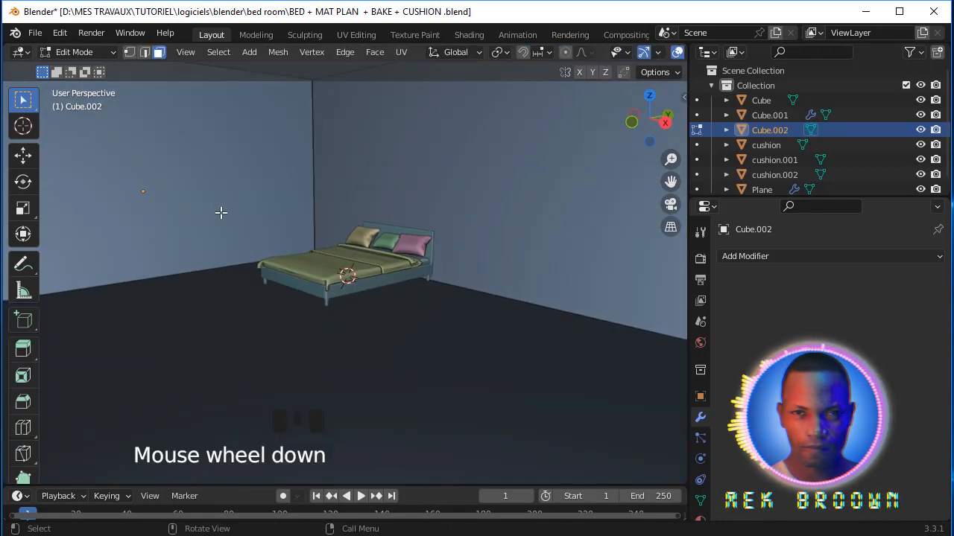
key(ctrl+r)
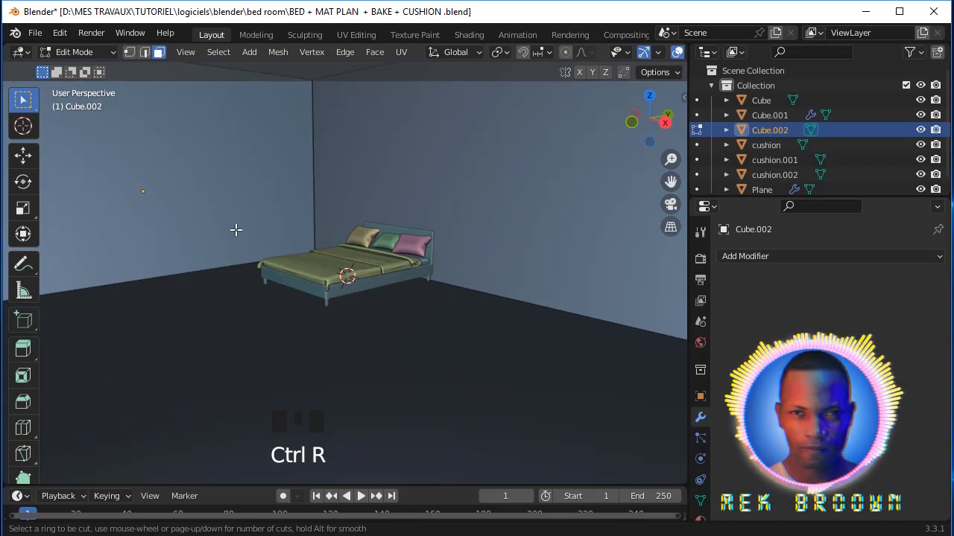
key(3)
click(187, 198)
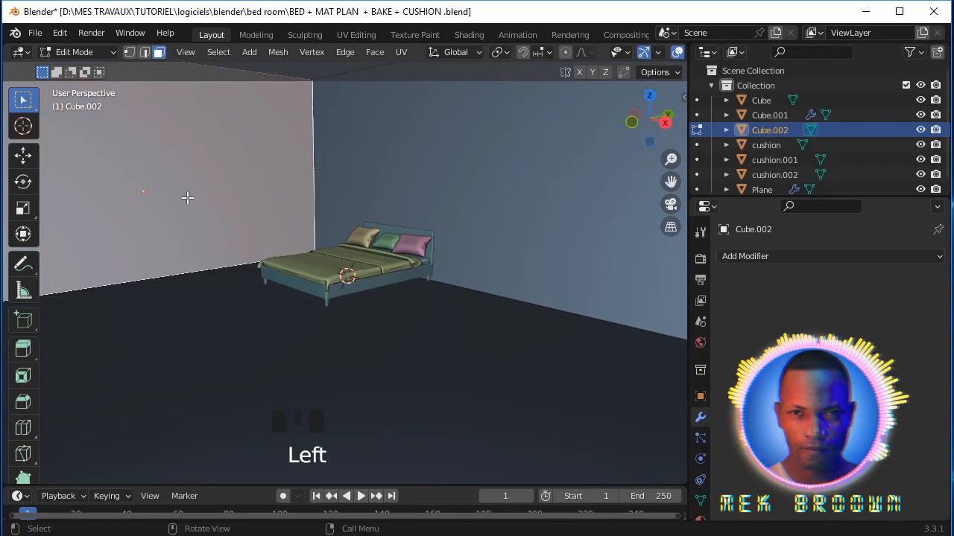
key(y)
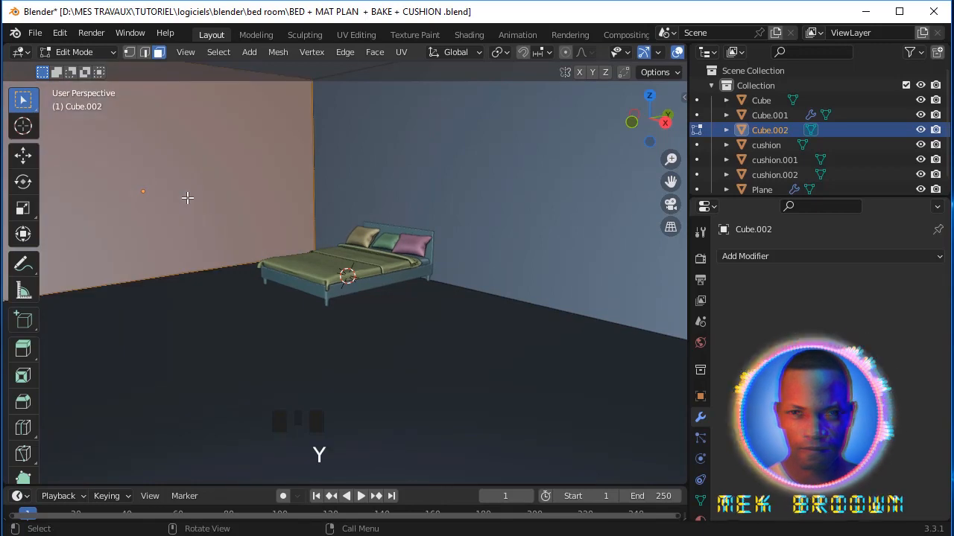
click(187, 198)
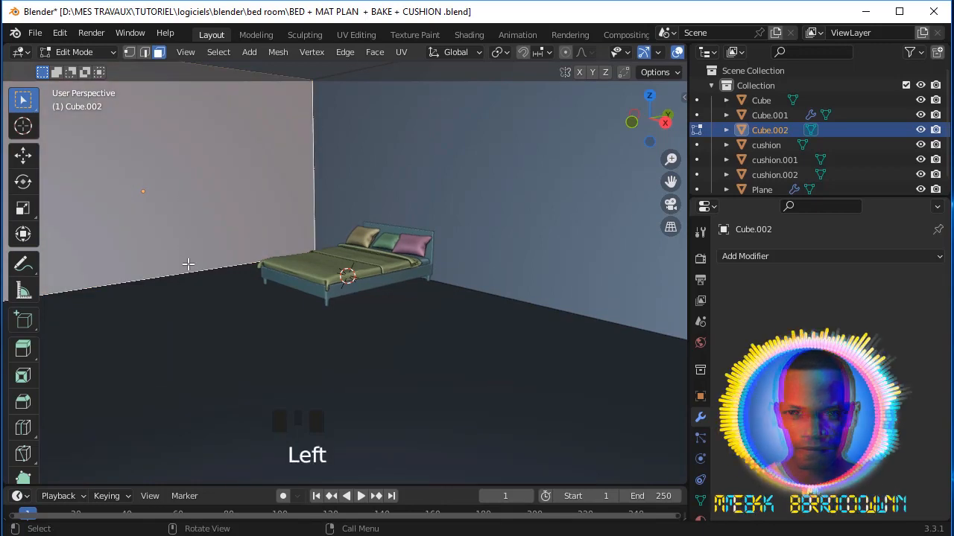
Step: Cut a vertical edge loop in the side wall and slide it about -0.64 toward the corner near the headboard
key(ctrl+r)
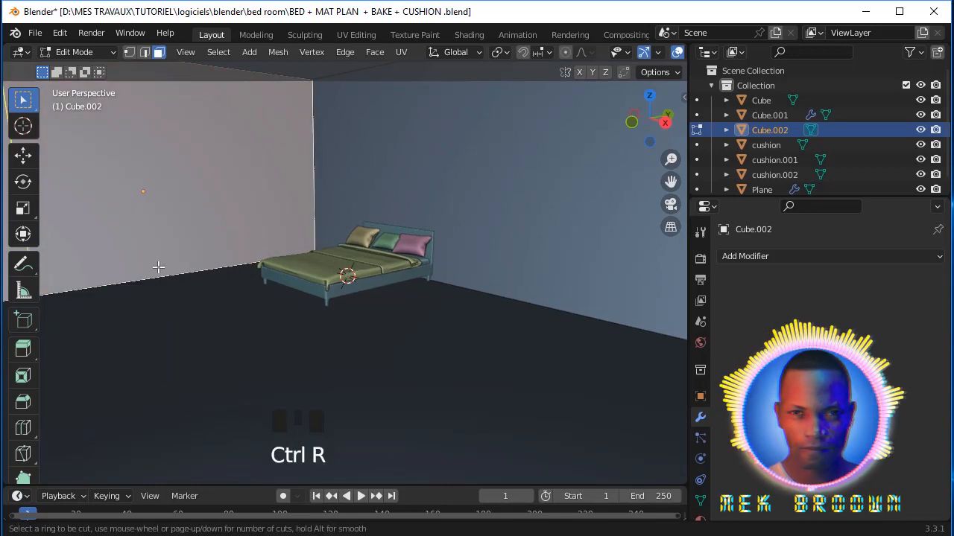
click(159, 267)
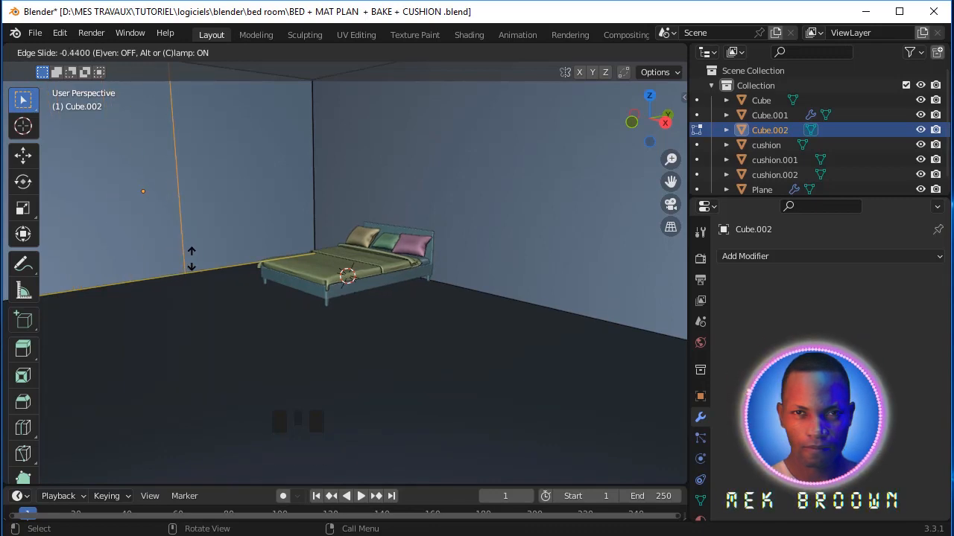
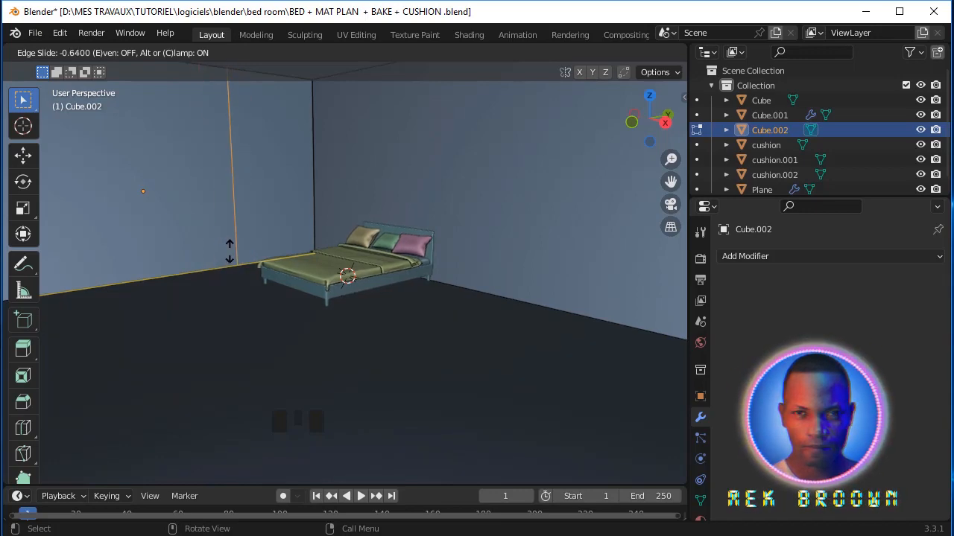
click(227, 250)
key(ctrl+z)
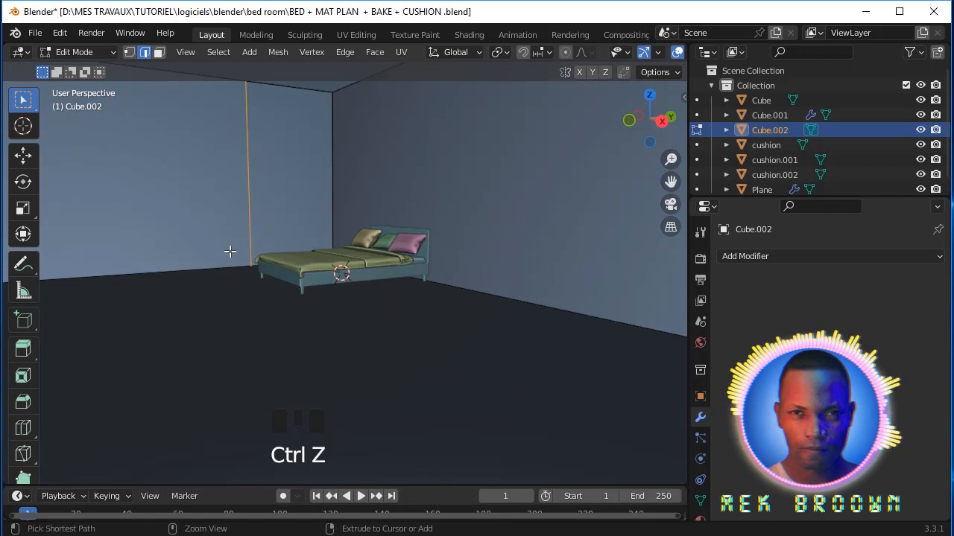
Step: Cut two horizontal edge loops across the side wall, the lower with slide factor 0.38 and the upper with -0.54
key(ctrl+r)
click(247, 223)
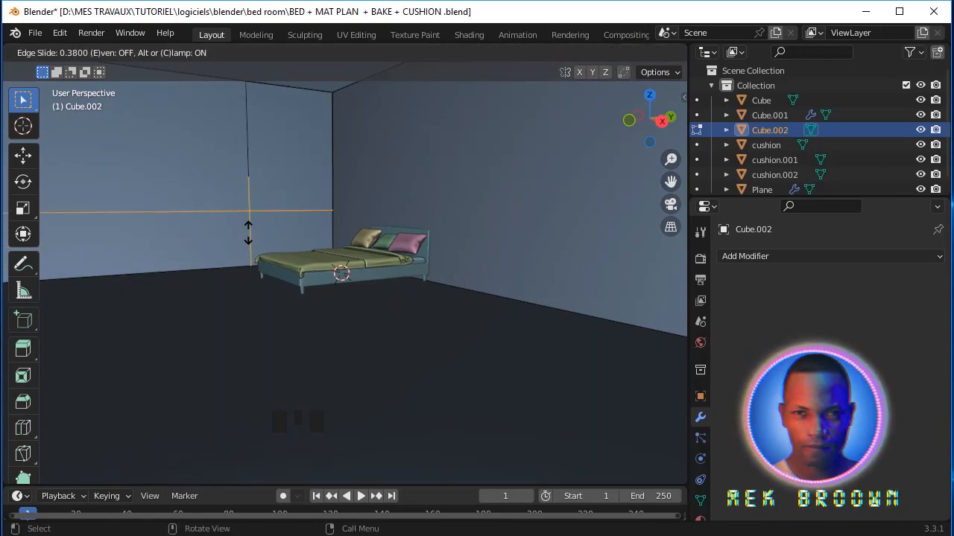
click(249, 233)
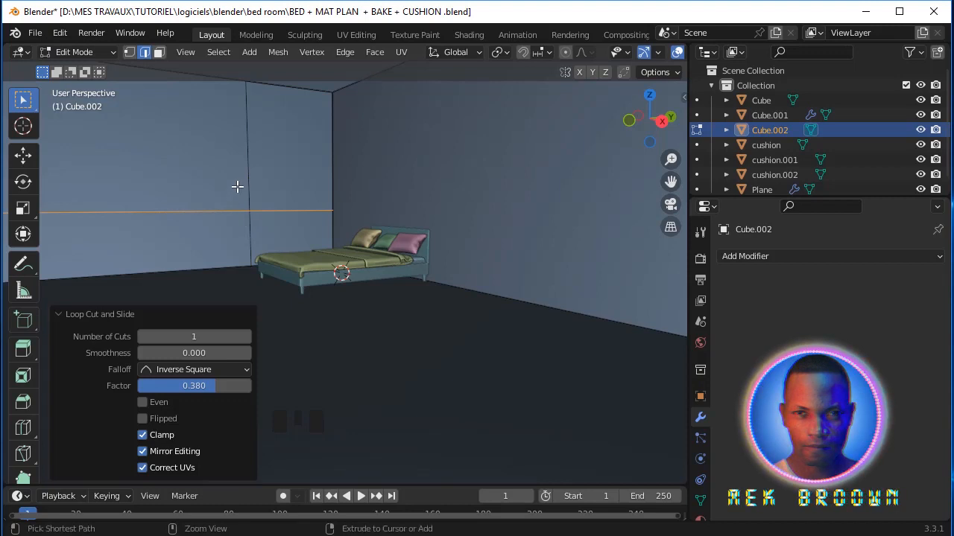
key(ctrl+r)
click(245, 160)
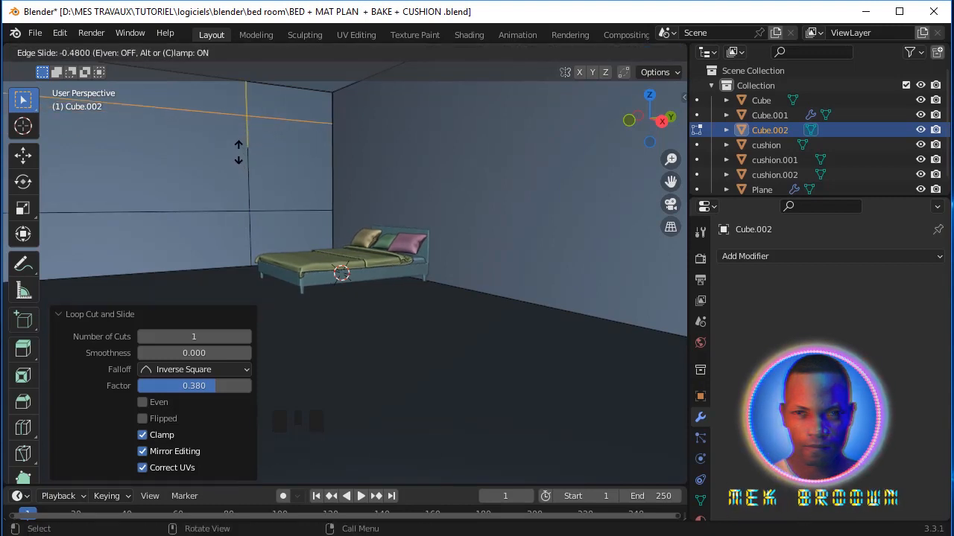
click(239, 149)
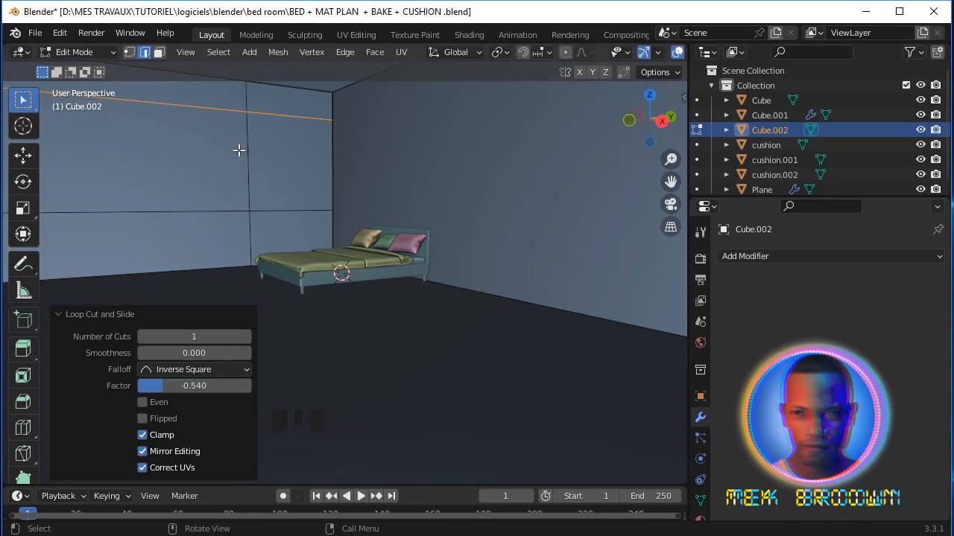
Step: Delete the rectangular face enclosed by the cuts in the side wall to open a window
key(3)
click(232, 167)
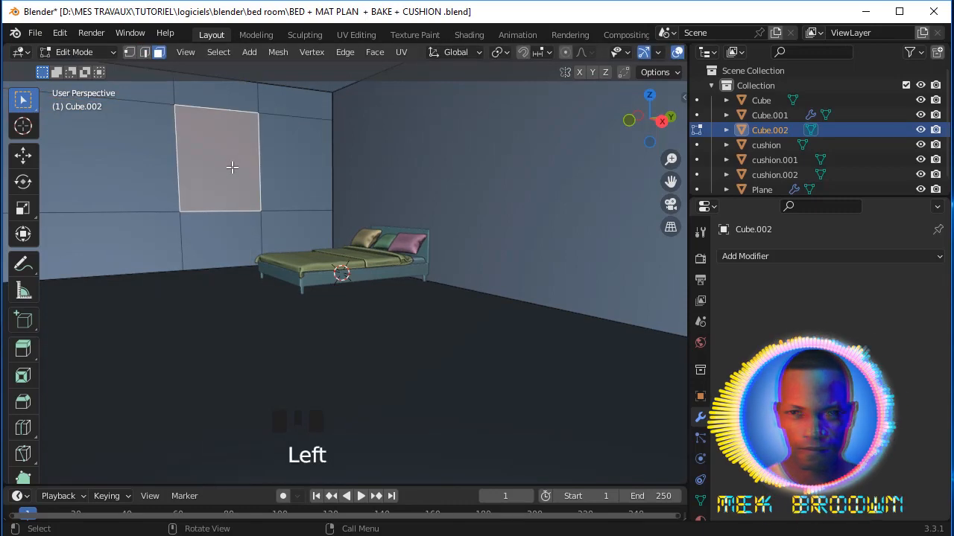
key(x)
click(232, 169)
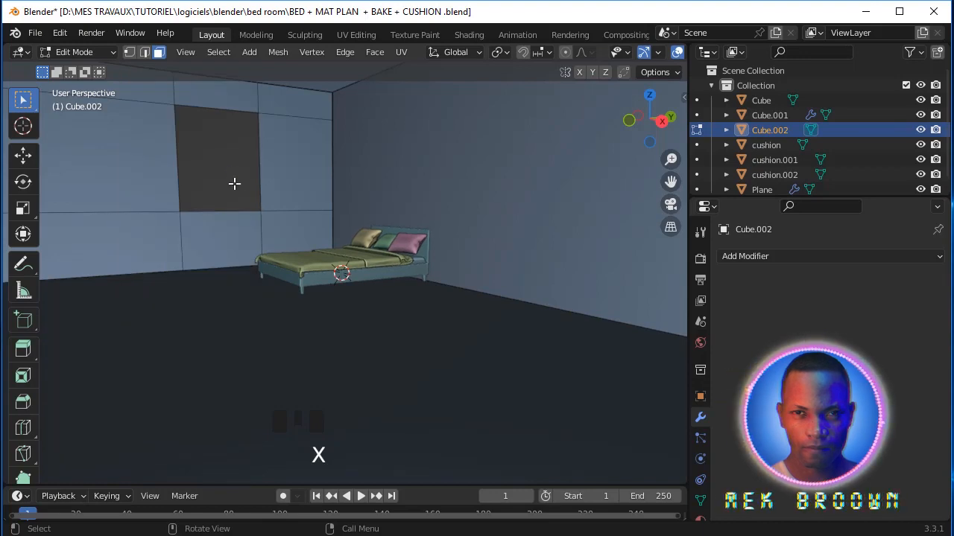
Step: Extrude the window opening's border edges about -1.75 m along global X to give the opening depth, and return to Object Mode
middle_drag(234, 183, 243, 240)
key(ctrl+z)
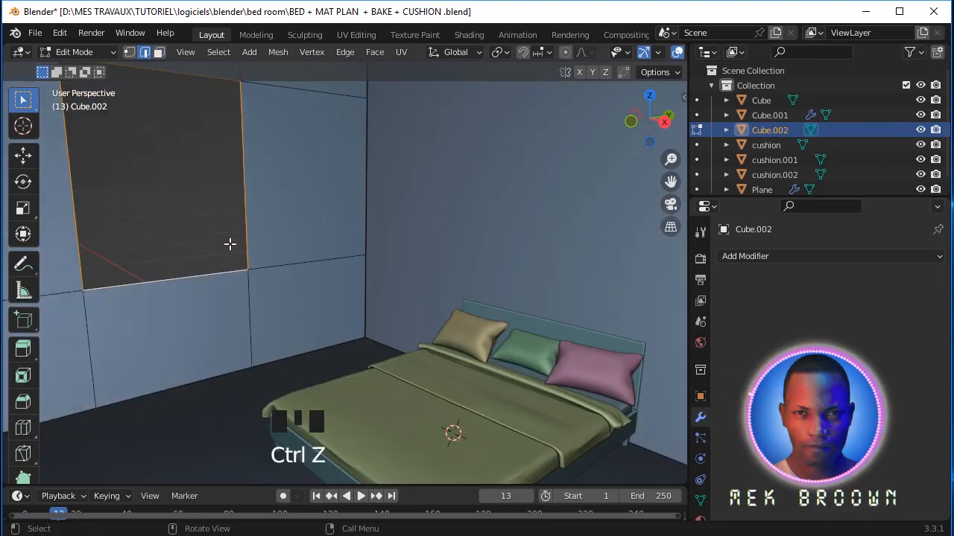
key(e)
key(x)
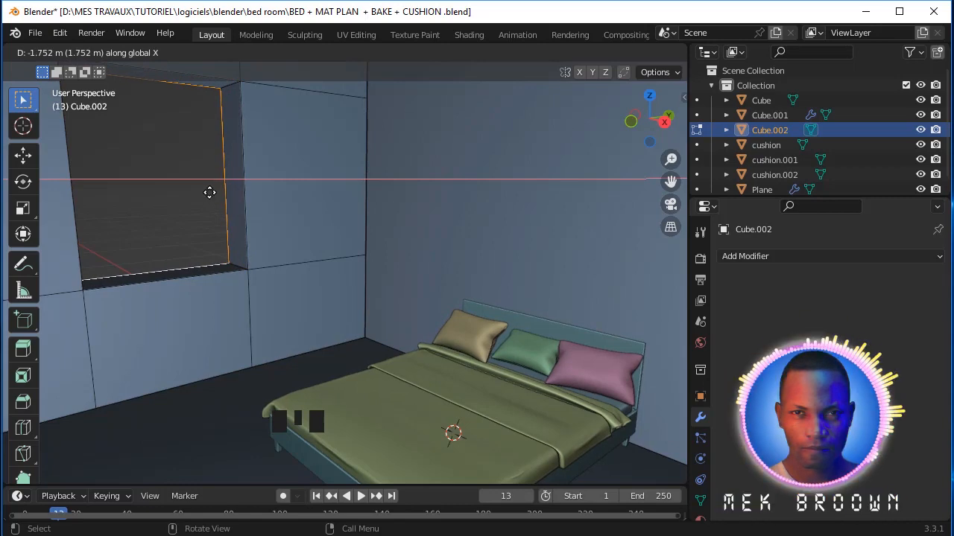
click(209, 192)
scroll(210, 191, down, 3)
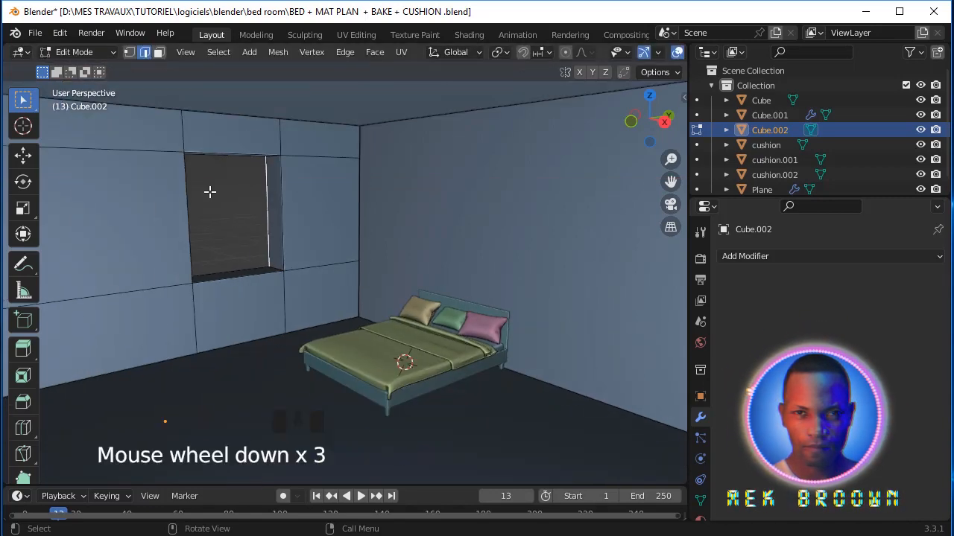
scroll(217, 199, down, 1)
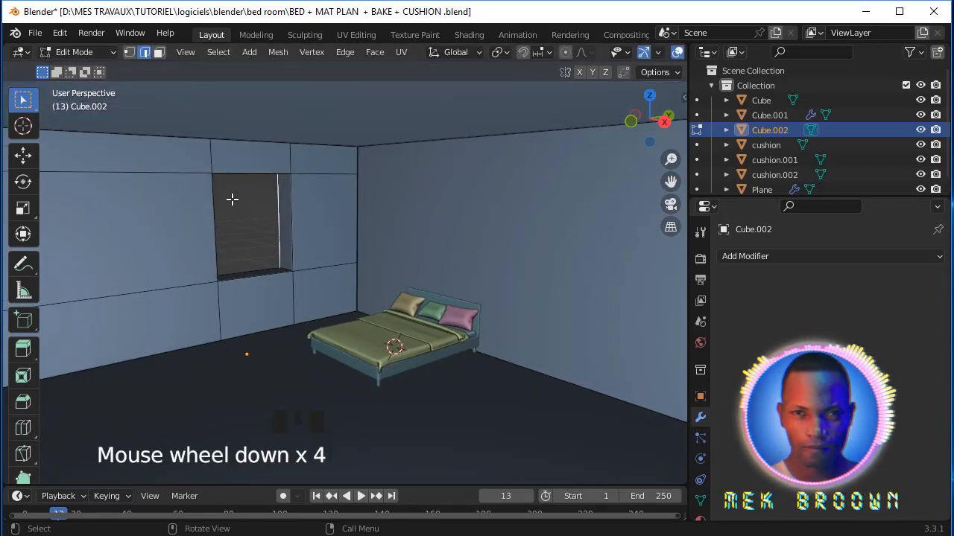
key(Tab)
click(260, 210)
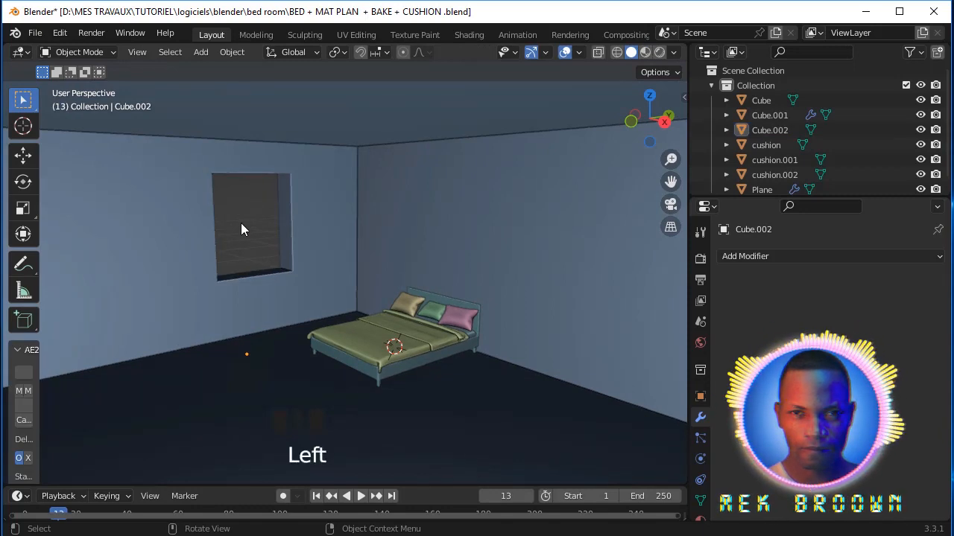
Step: Cut a horizontal edge loop low along the window wall, just above the floor, with an edge slide of 0.6
scroll(241, 229, up, 1)
click(239, 232)
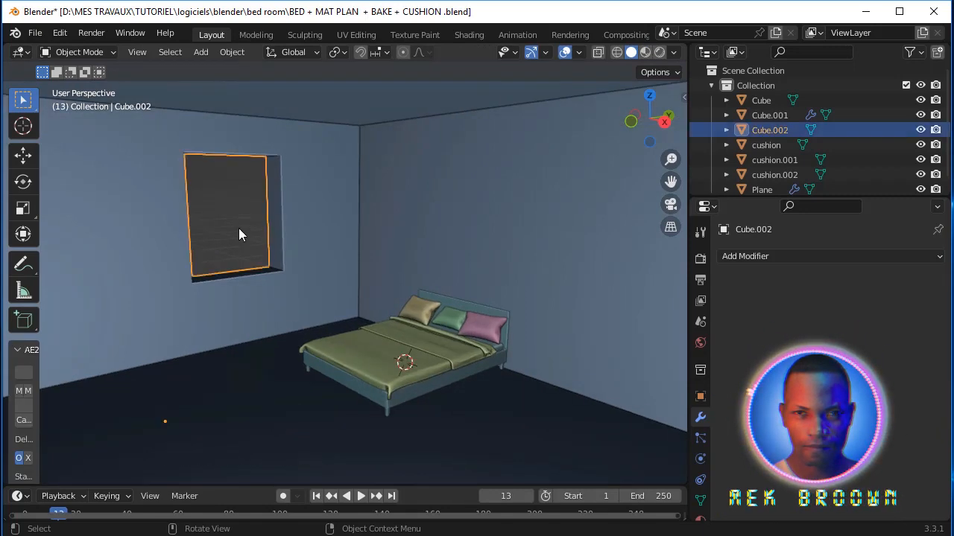
key(Tab)
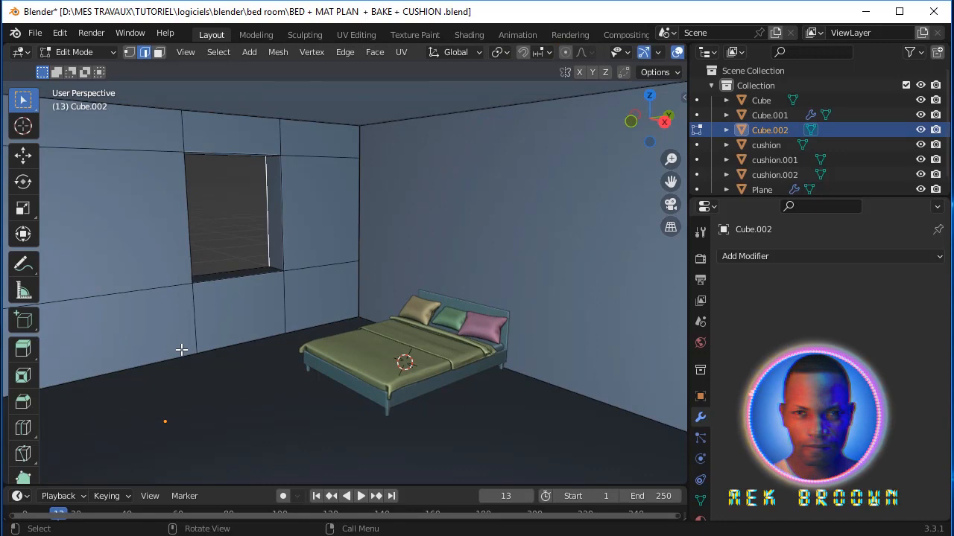
key(ctrl+r)
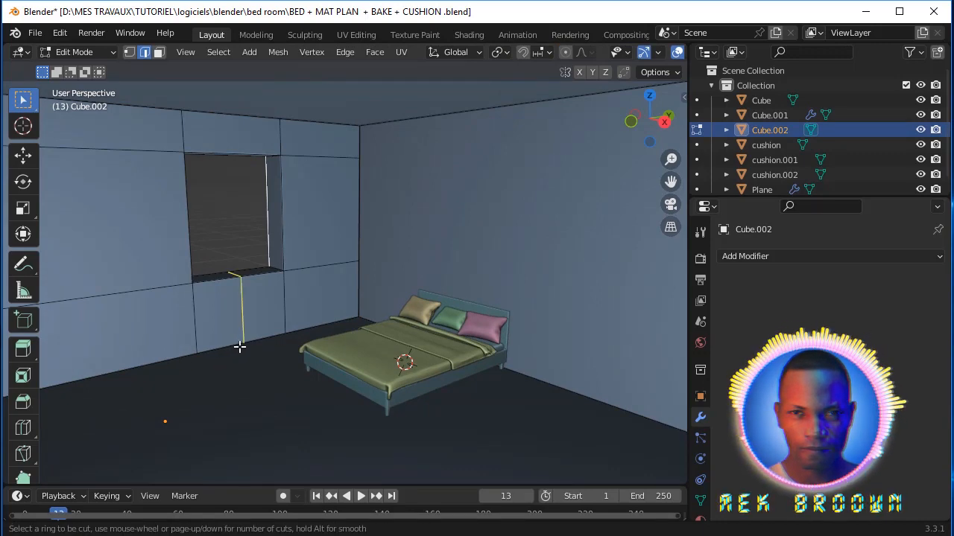
click(286, 323)
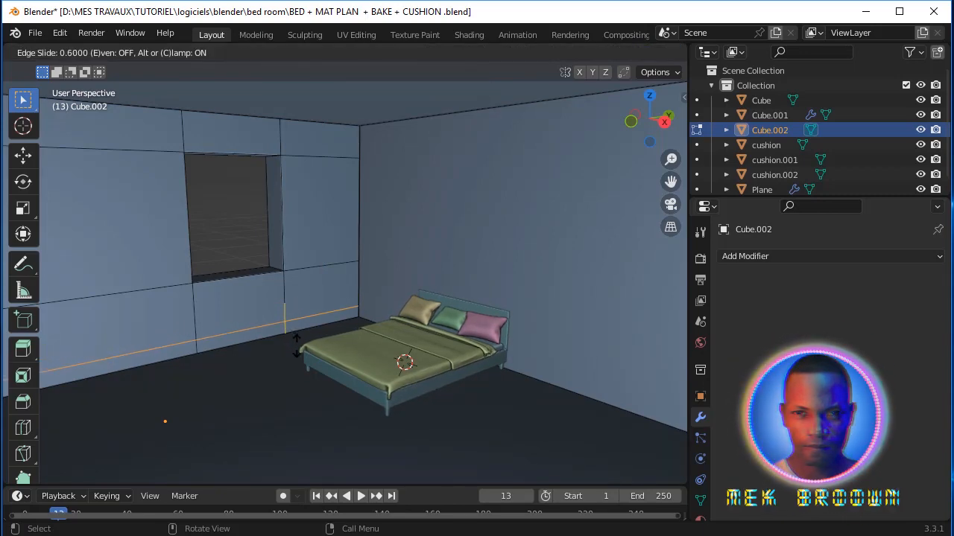
click(296, 344)
click(513, 269)
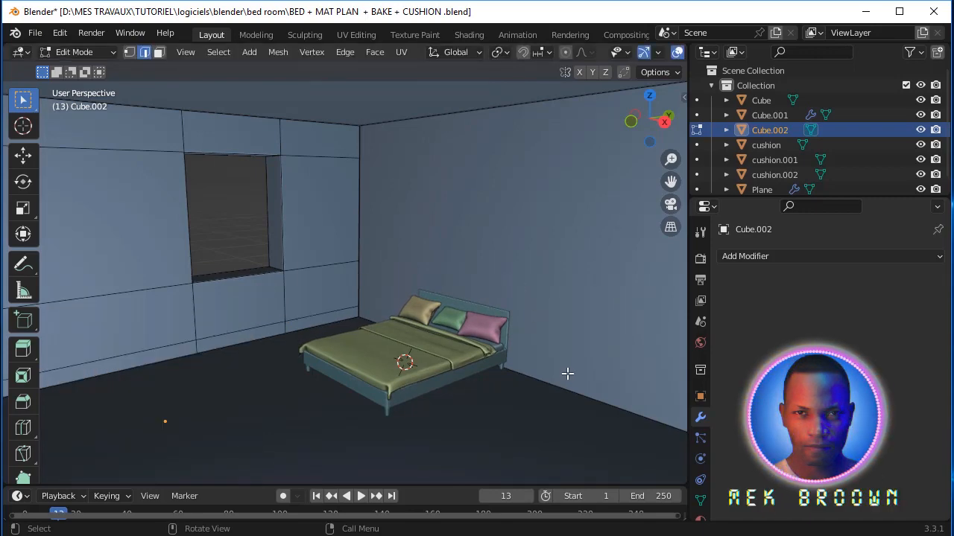
Step: Cut a horizontal edge loop near the base of the wall behind the headboard, with an edge slide of about 0.87
key(ctrl+r)
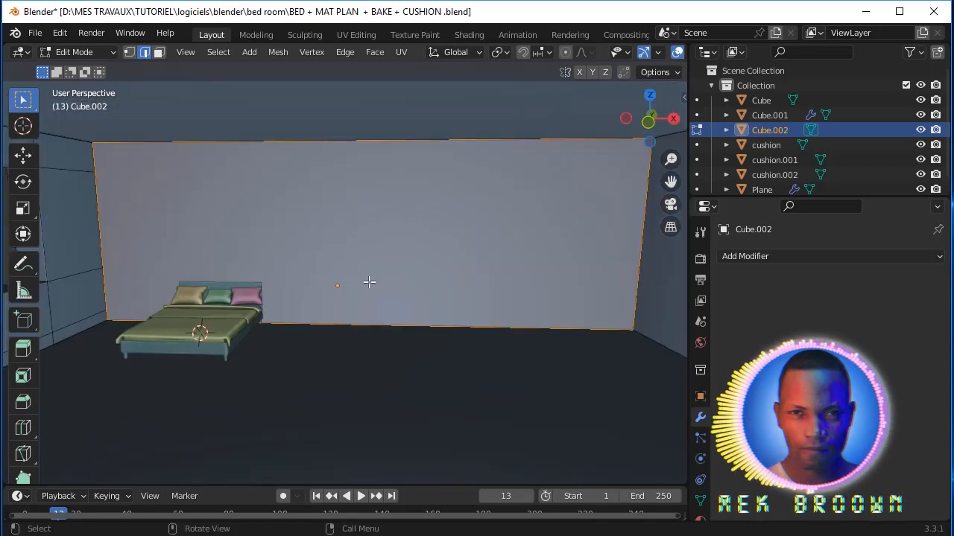
scroll(409, 287, up, 1)
key(ctrl+r)
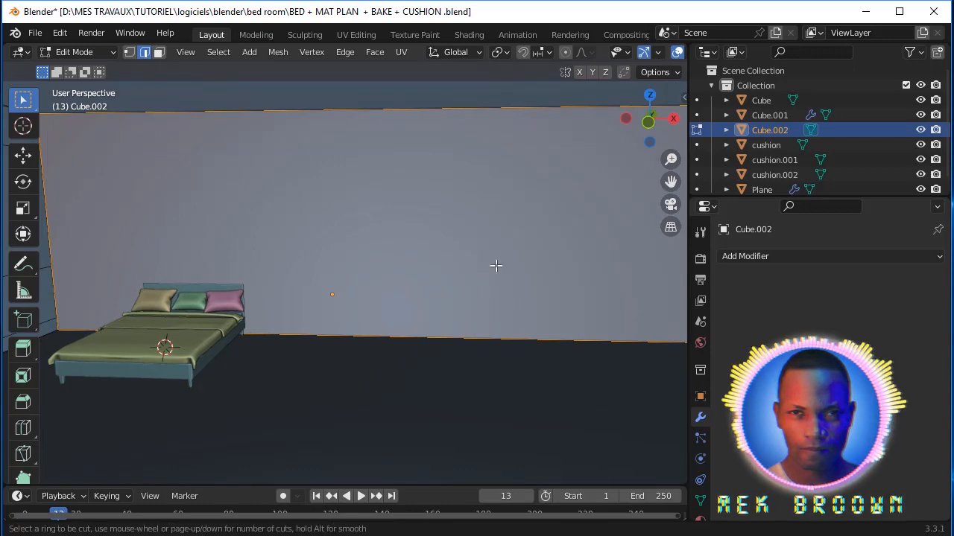
click(60, 223)
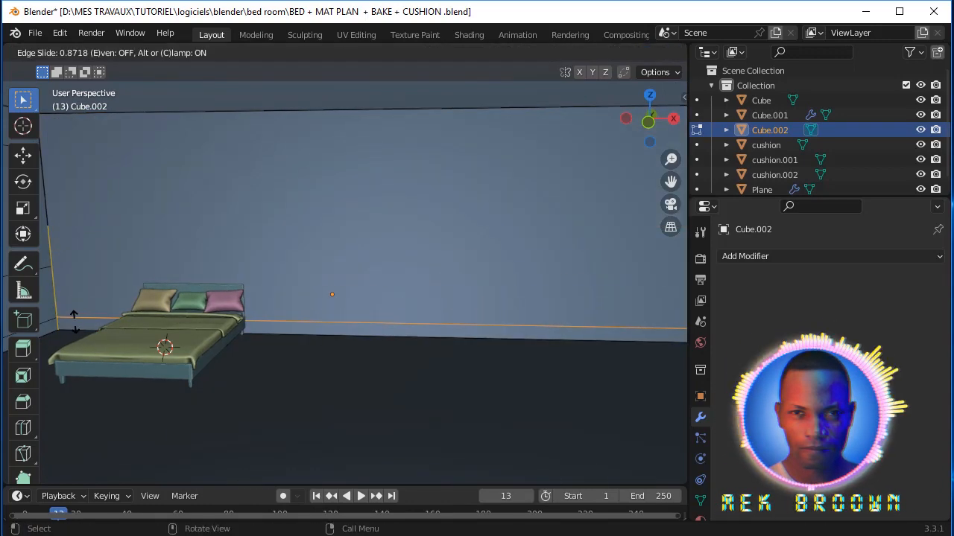
click(75, 322)
scroll(335, 258, down, 5)
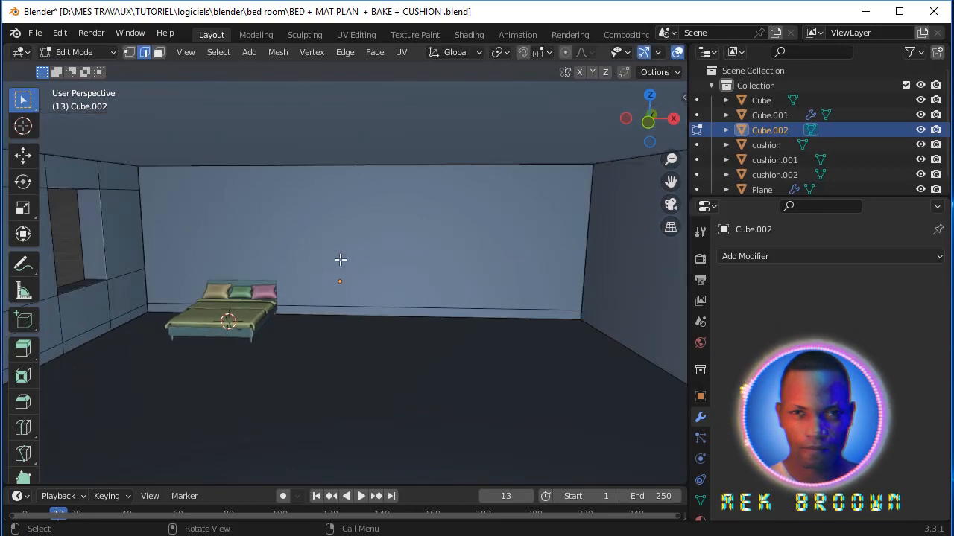
middle_drag(340, 260, 299, 259)
scroll(299, 260, up, 2)
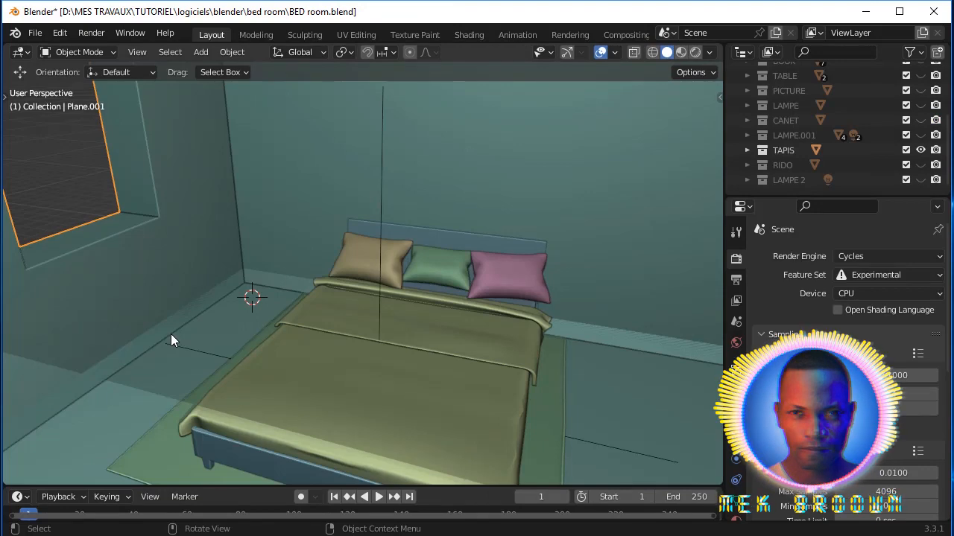
Step: Add a cube beside the headboard on the window side and scale it by 1.694 in X and Y only
key(shift+a)
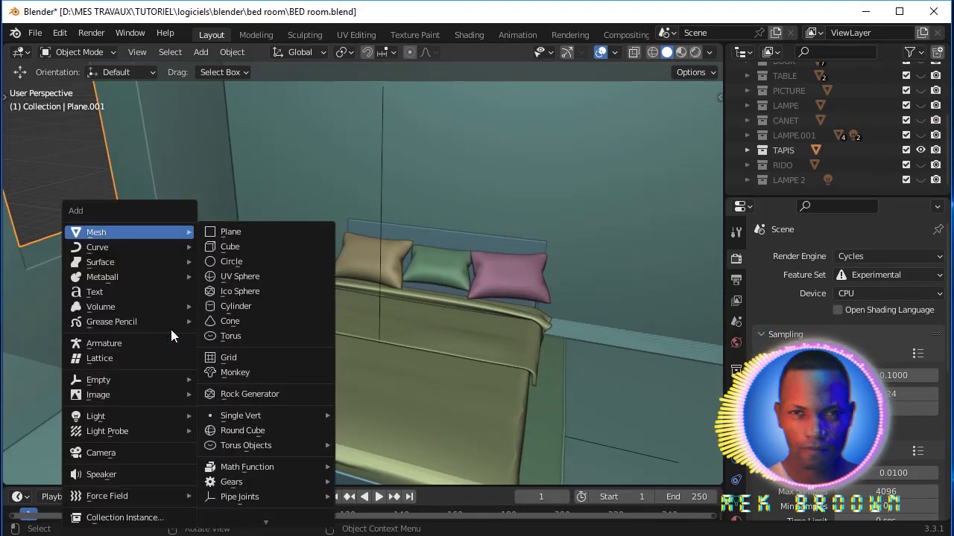
click(235, 246)
key(s)
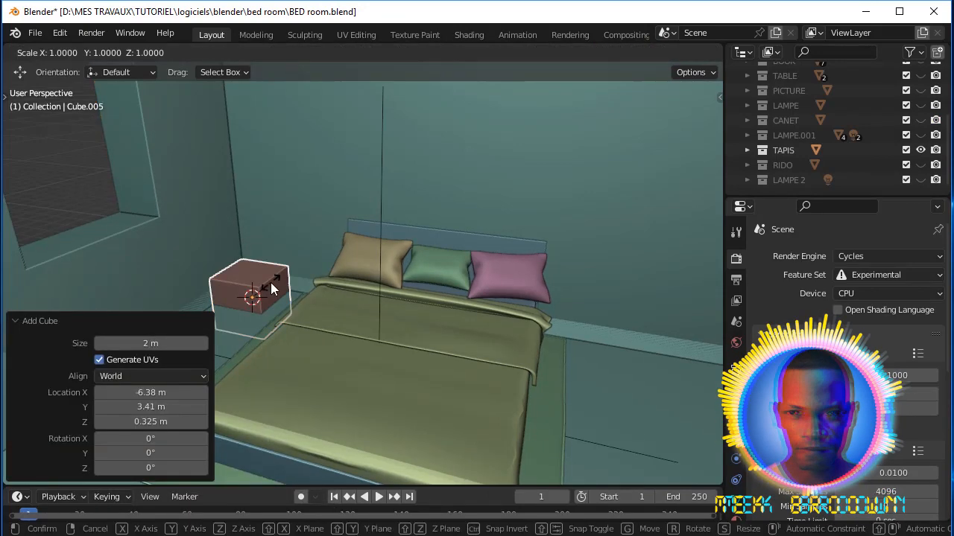
key(shift+z)
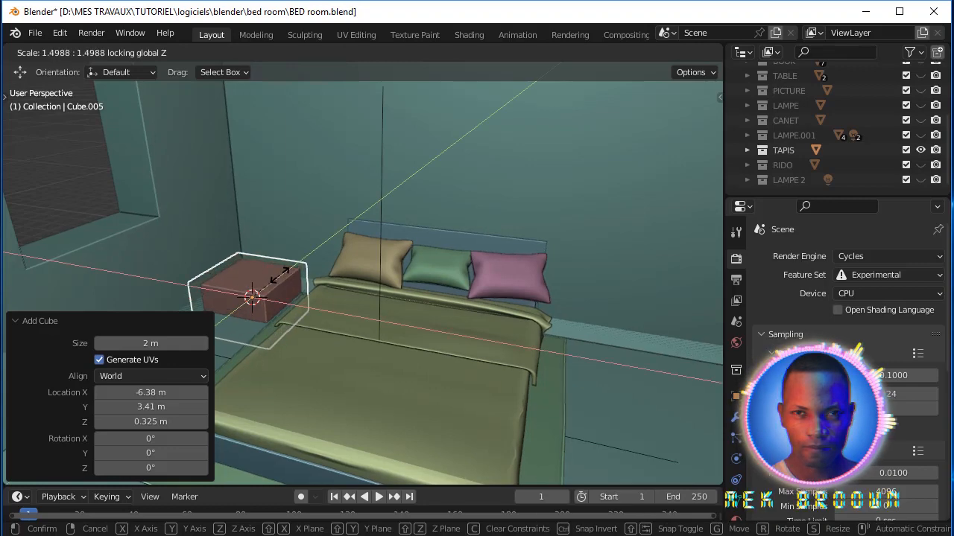
click(282, 276)
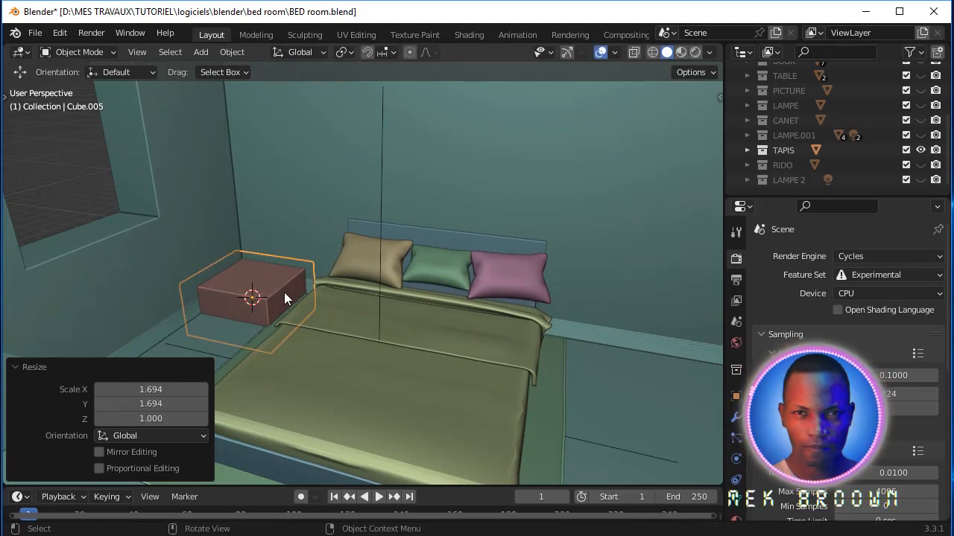
Step: Raise the bedside cube about 0.93 m along global Z so it rests on the floor
key(g)
key(z)
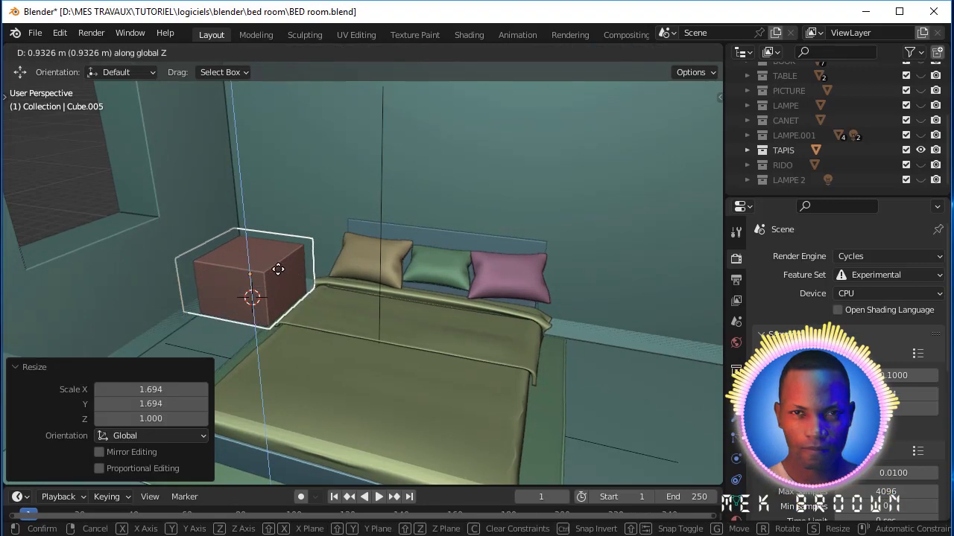
click(278, 268)
Step: Duplicate the bedside cube about 12.58 m along global X to the bed's other side, and scale the copy down uniformly
middle_drag(278, 268, 280, 272)
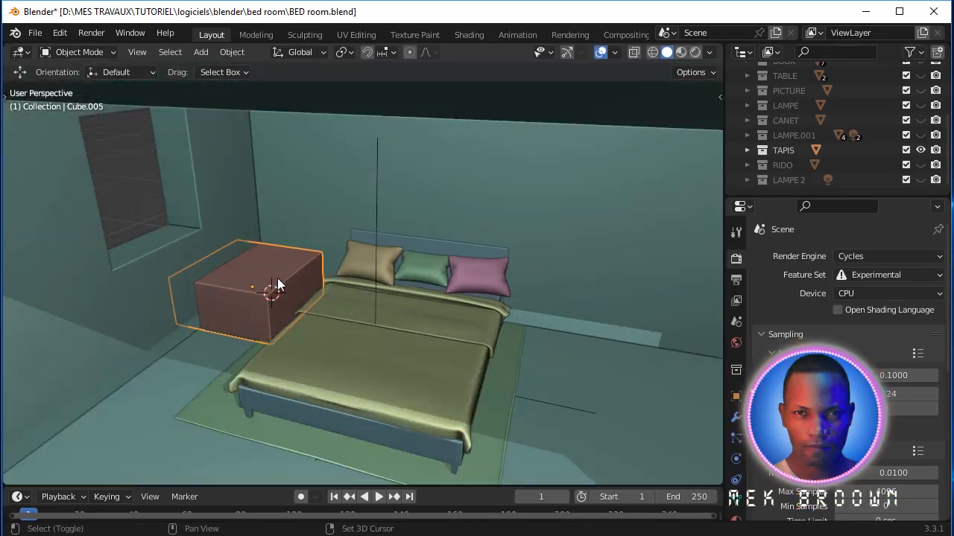
key(shift+d)
key(x)
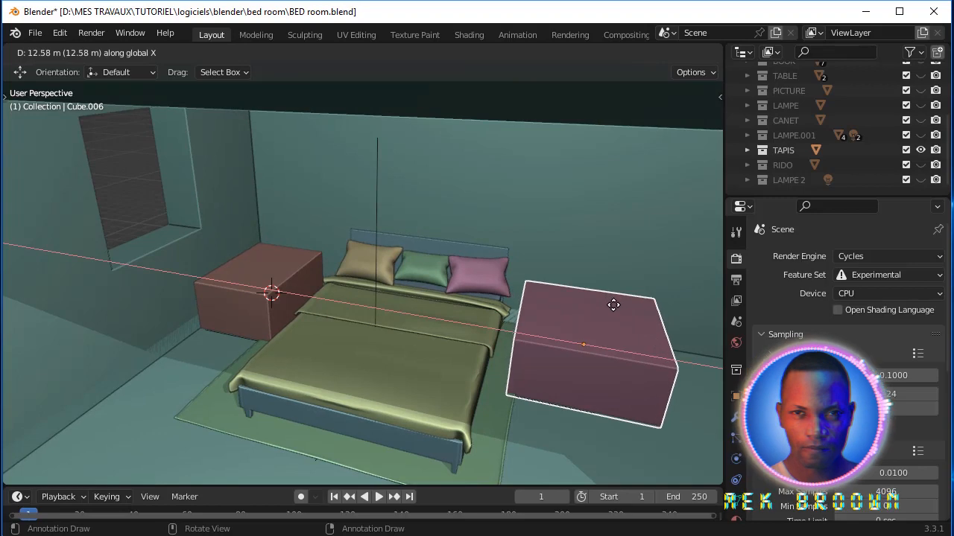
click(614, 304)
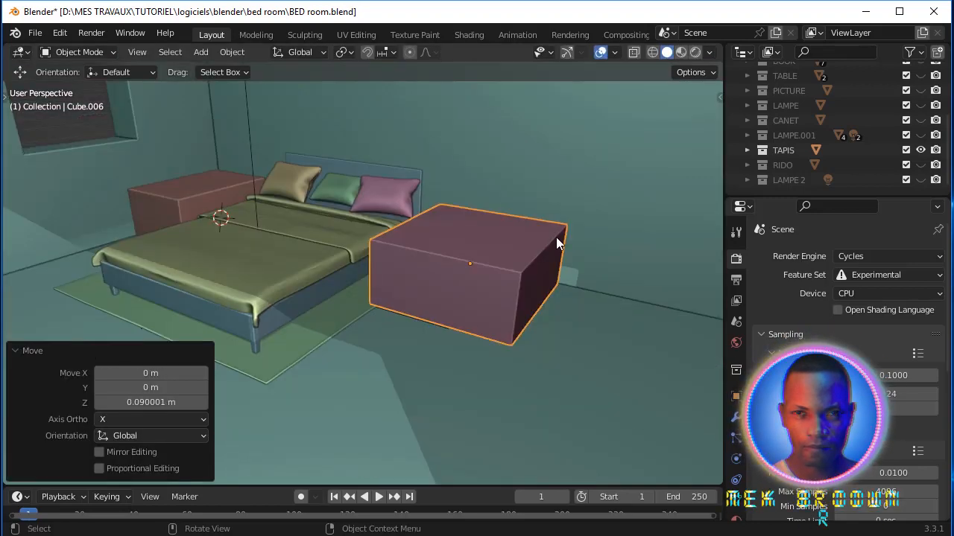
key(s)
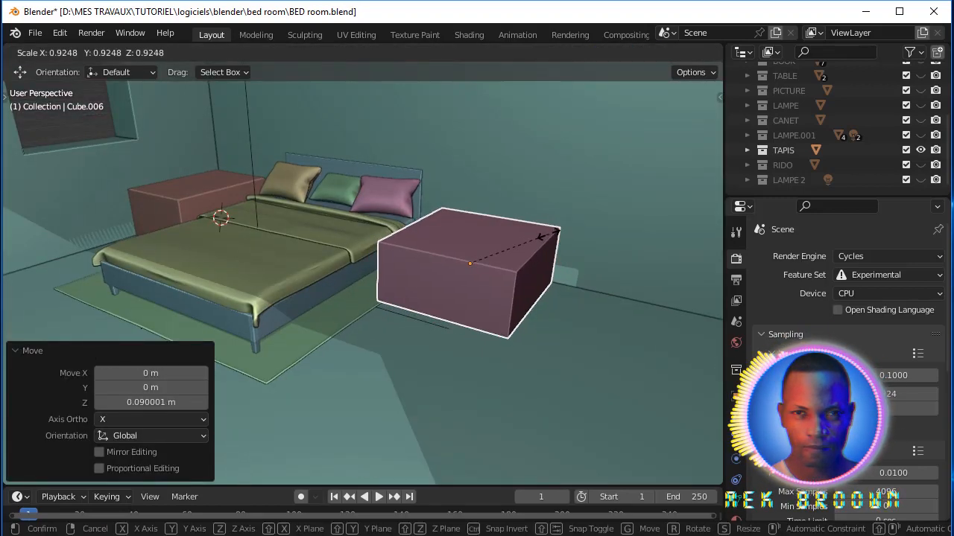
click(537, 239)
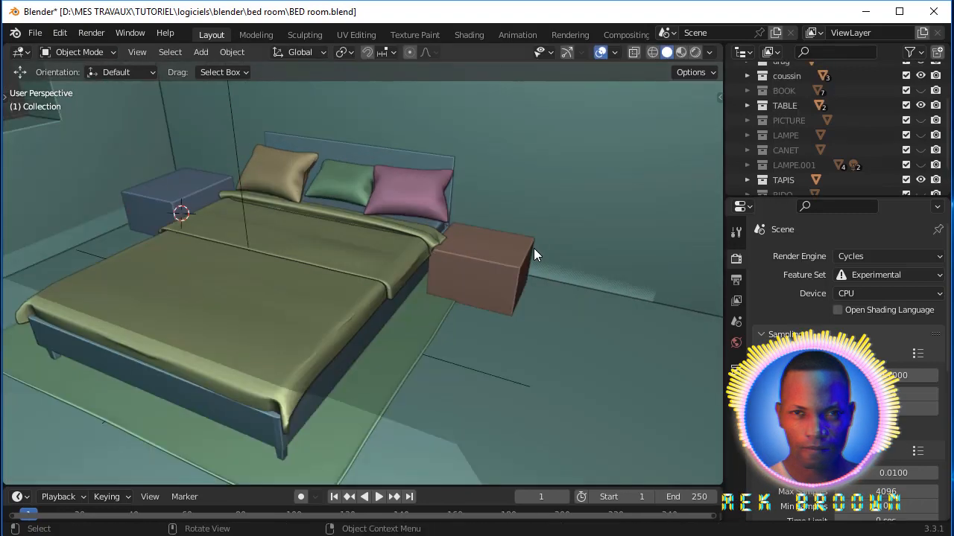
Step: Import the Wavefront model BOOK +TEXTURE.obj from the book folder into the bedroom scene
mouse_move(533, 248)
middle_down()
mouse_move(519, 233)
mouse_move(541, 240)
middle_up()
scroll(518, 237, down, 3)
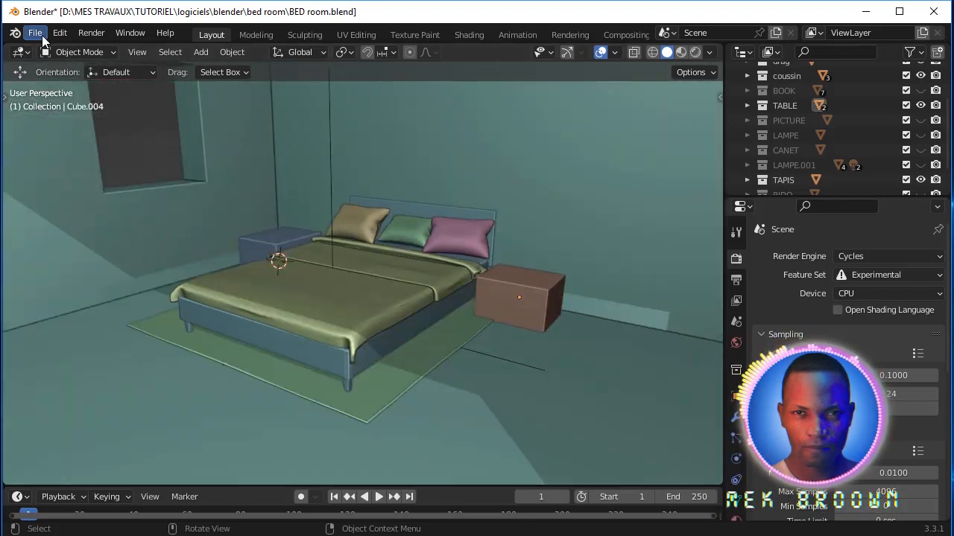
click(43, 37)
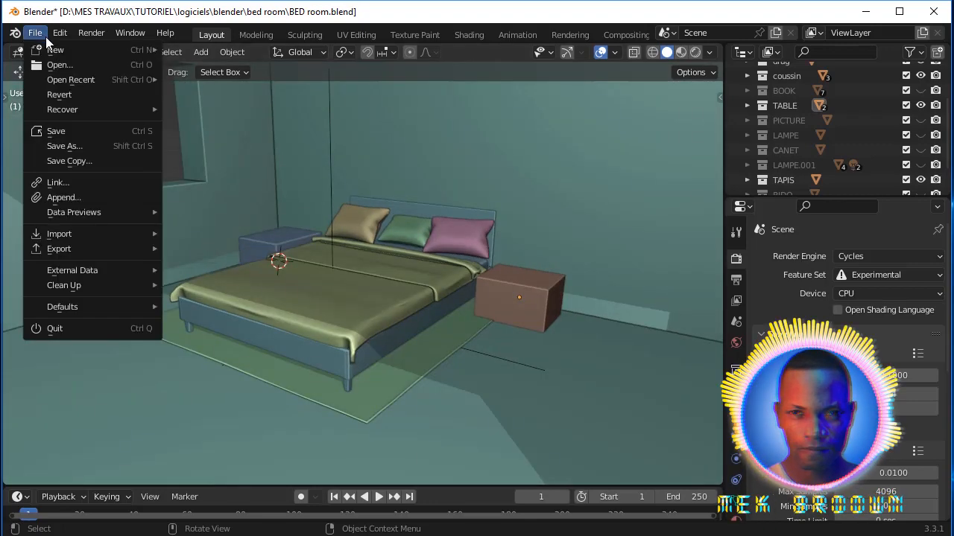
mouse_move(64, 248)
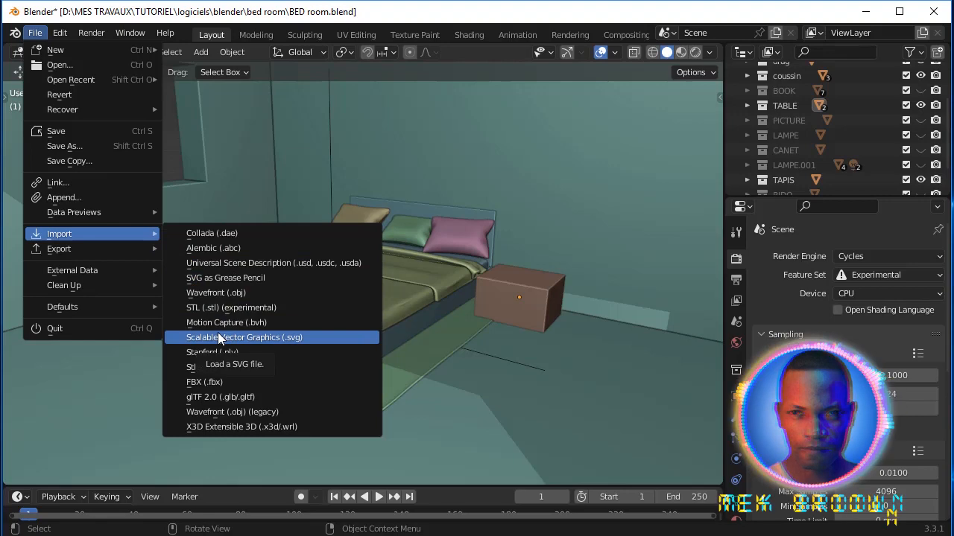
click(223, 296)
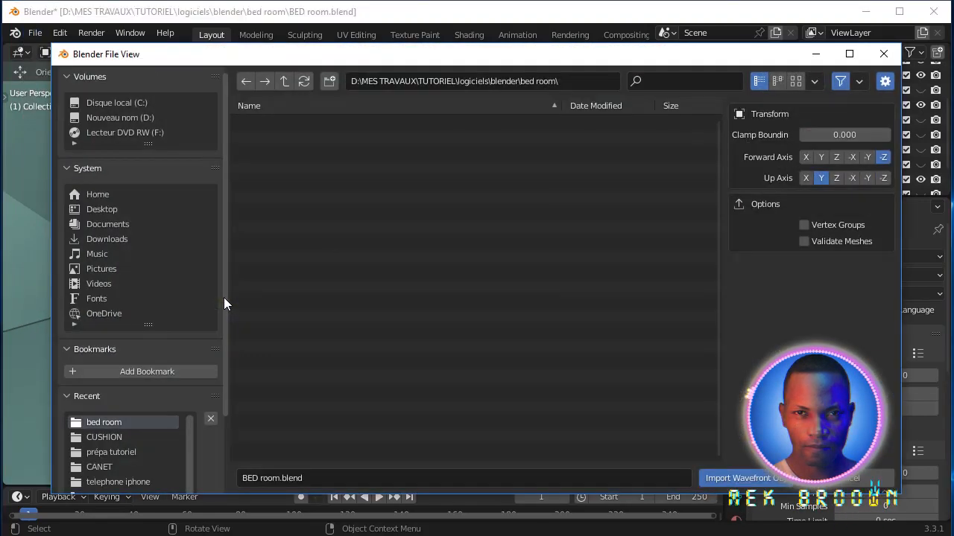
click(117, 430)
click(278, 121)
double_click(279, 121)
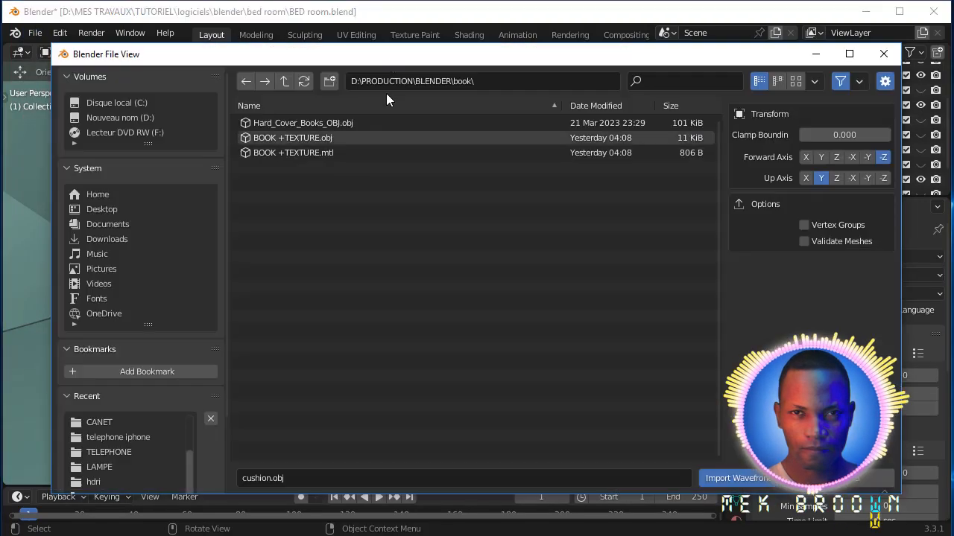
click(308, 140)
double_click(307, 140)
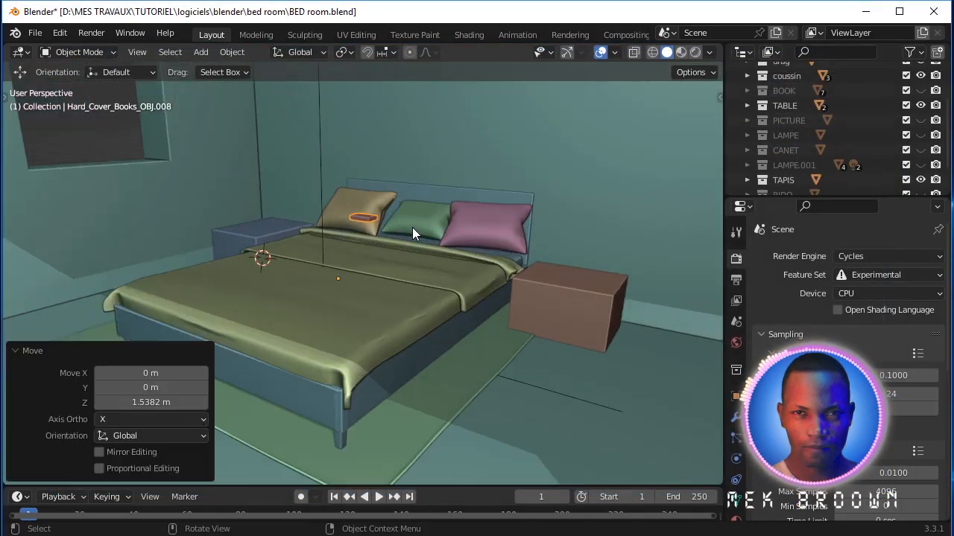
Step: Move the imported book horizontally over the window-side bedside table, finishing with a shift of about -1.4 m in X and 1.14 m in Y
key(g)
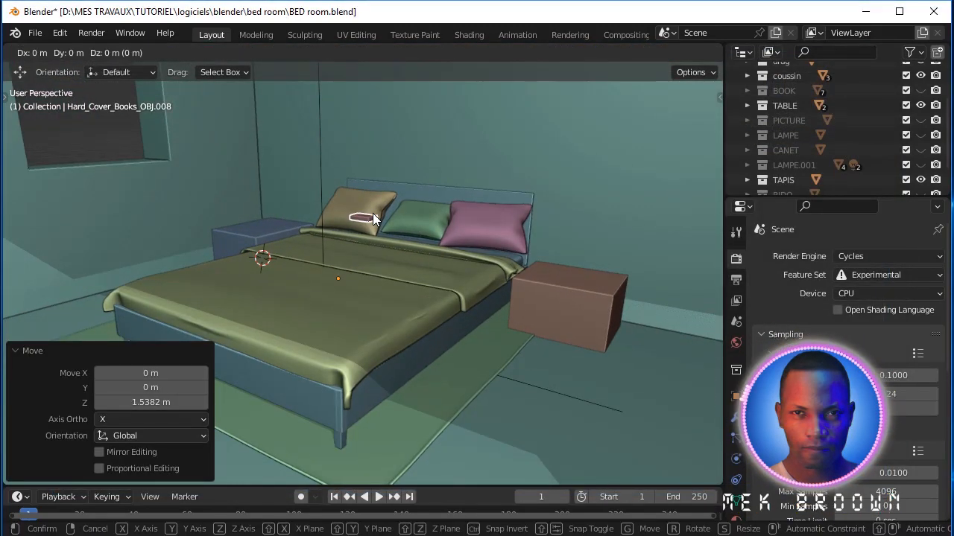
click(278, 202)
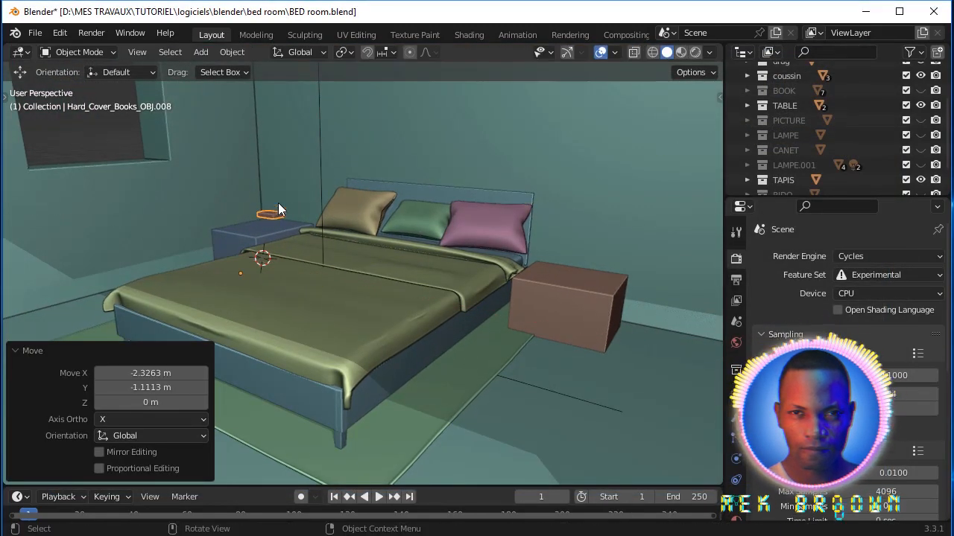
scroll(288, 192, up, 3)
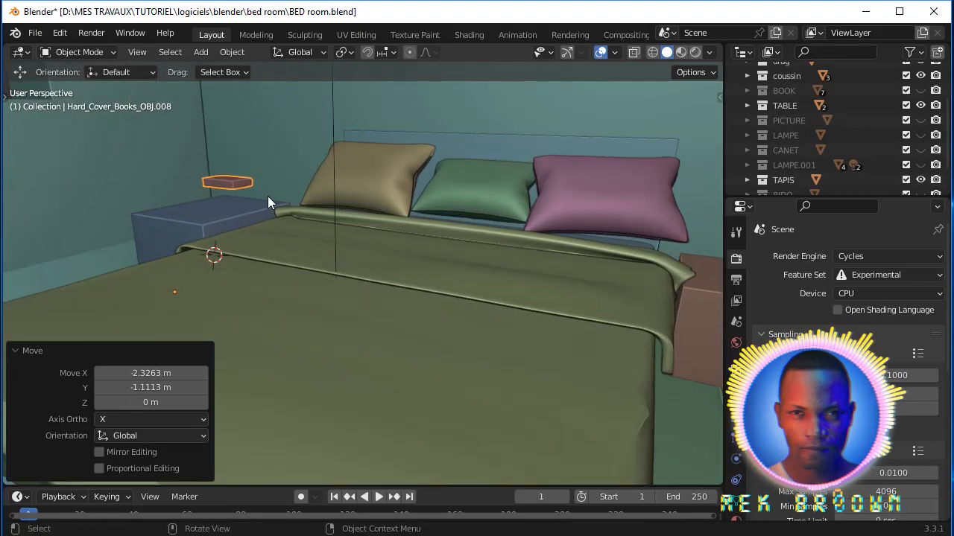
key(g)
key(shift+z)
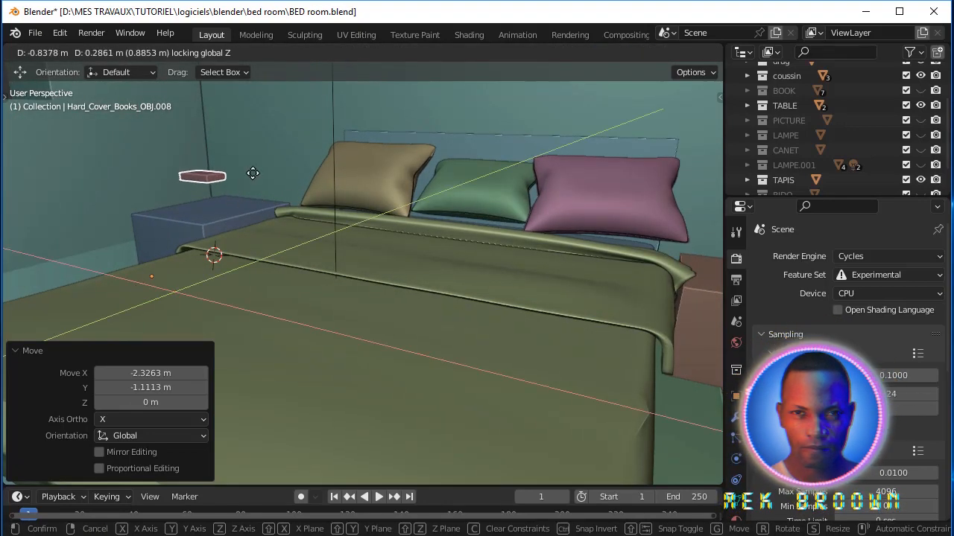
click(238, 170)
Step: Lower the book about 0.71 m along global Z toward the bedside table and scale it uniformly by 1.202
key(g)
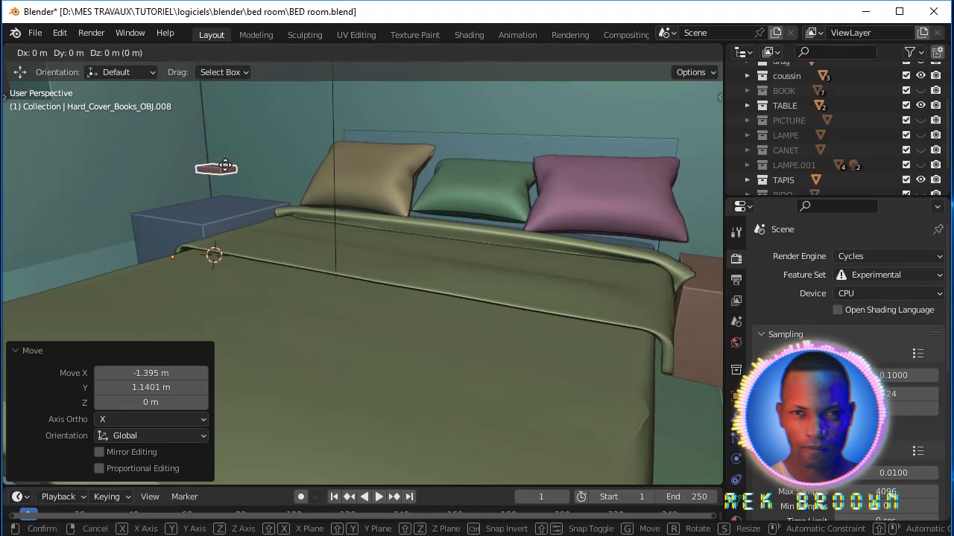
key(z)
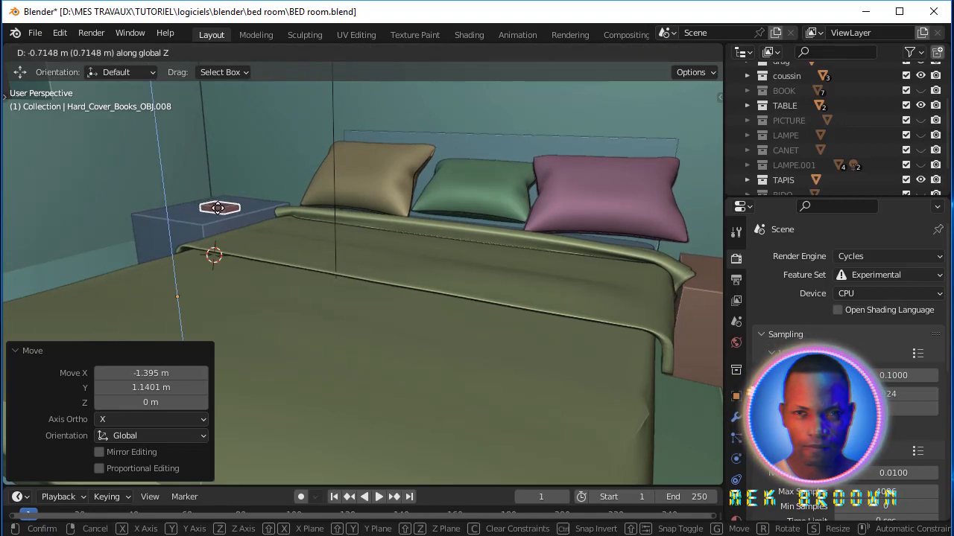
click(217, 208)
scroll(216, 207, up, 3)
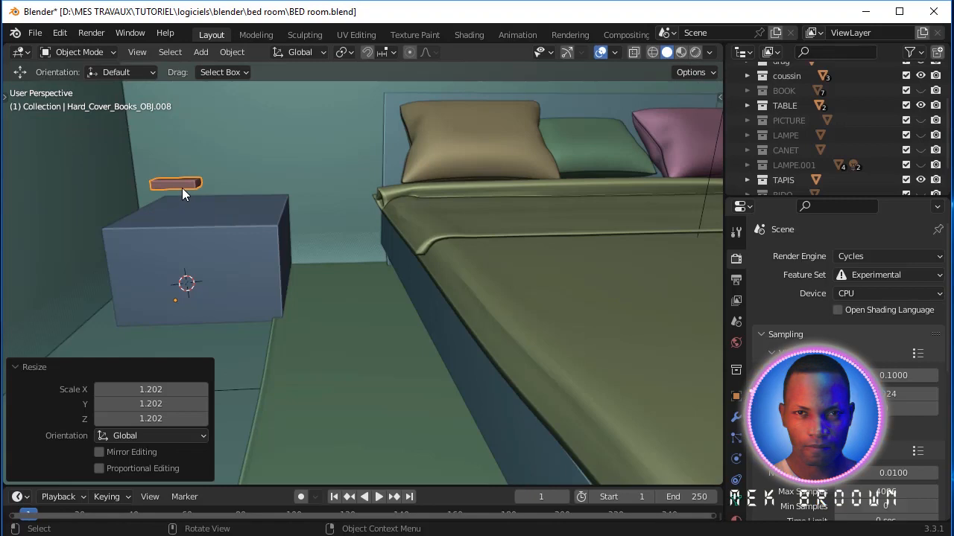
Step: Set the book's origin to its geometry
right_click(181, 186)
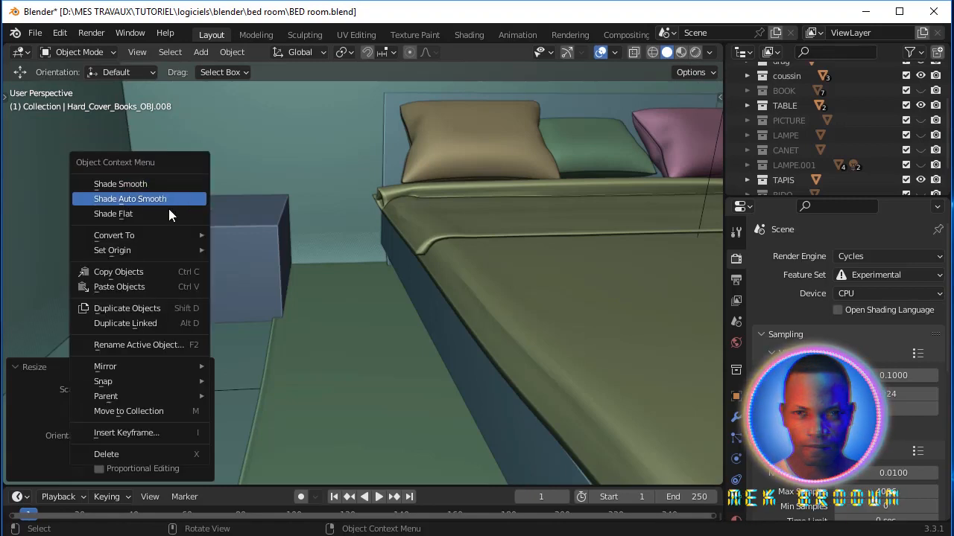
mouse_move(140, 249)
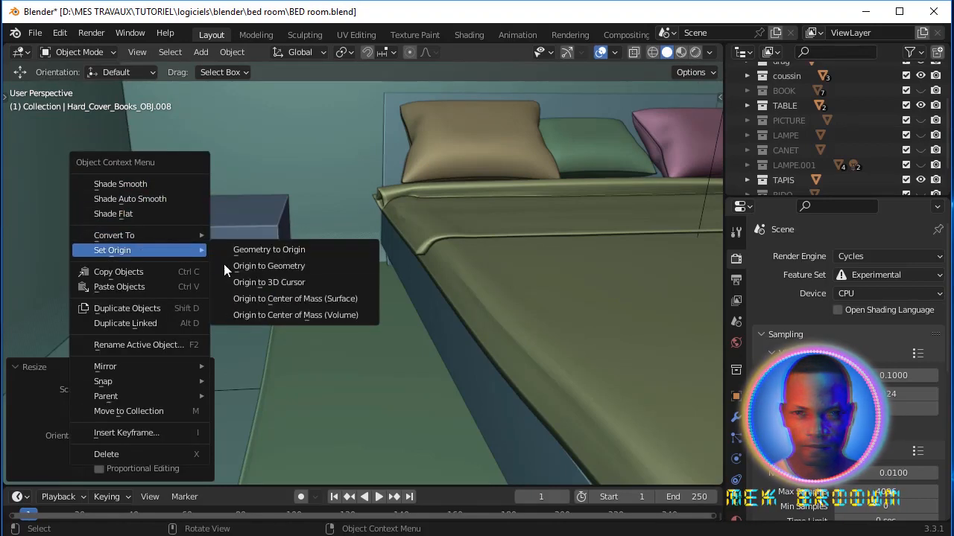
click(239, 265)
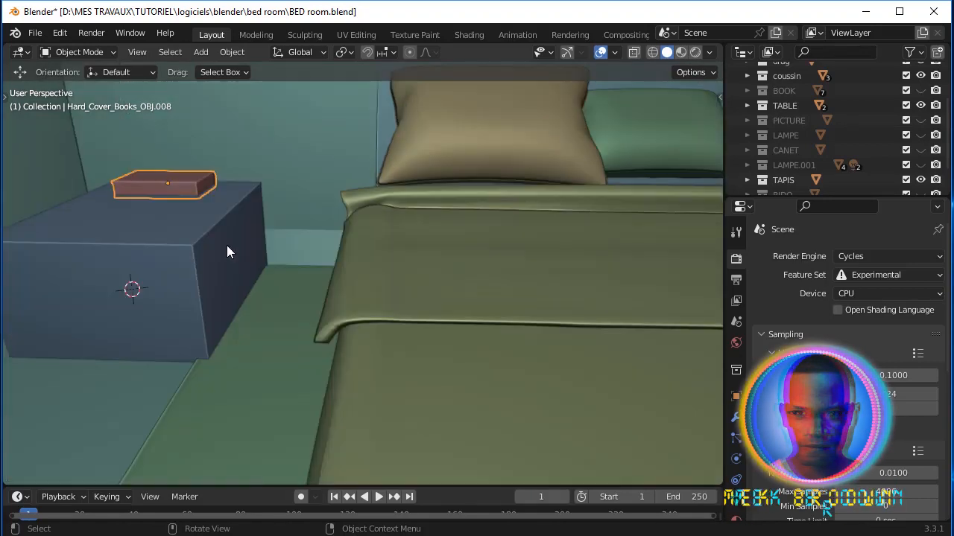
Step: Duplicate the book about 0.21 m upward along global Z and repeat the duplication twice to build a stack
key(shift+d)
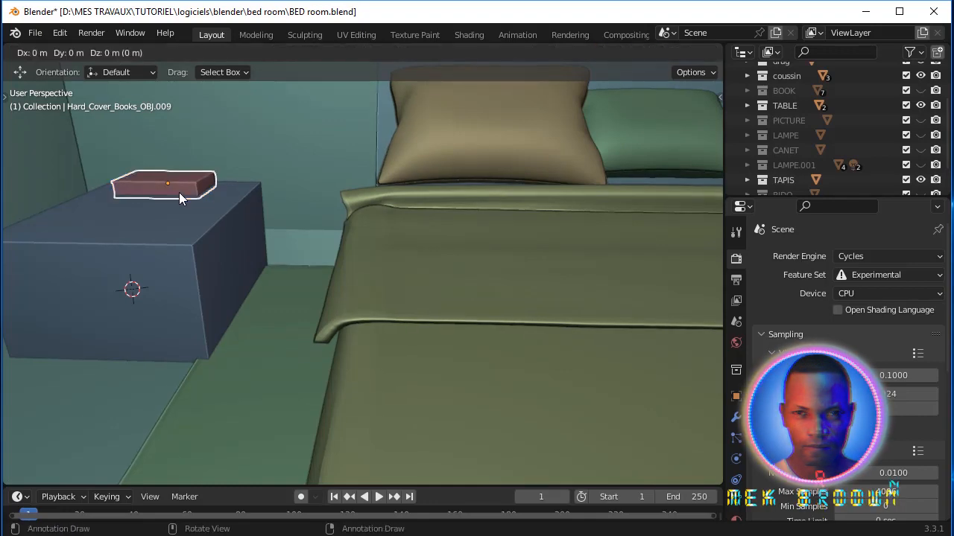
key(z)
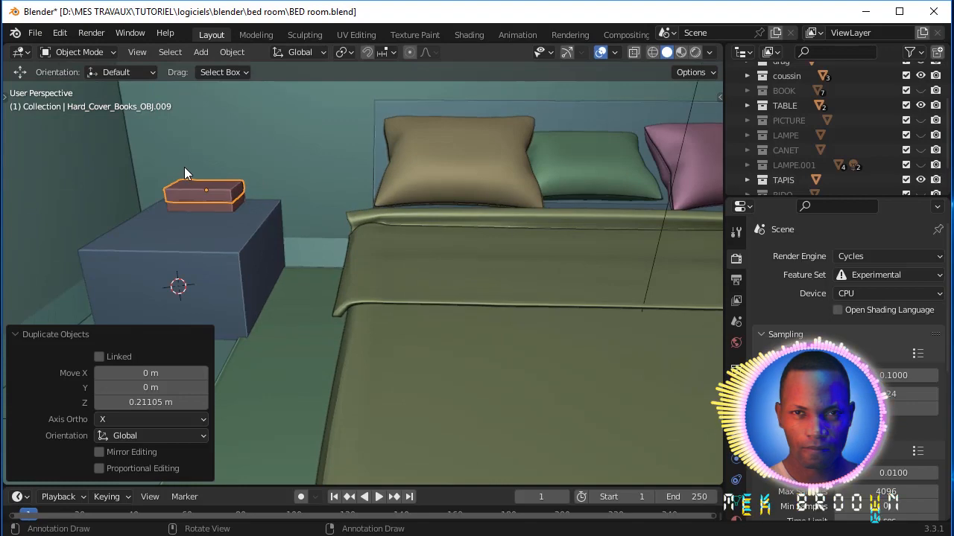
key(shift+r)
key(shift+r)
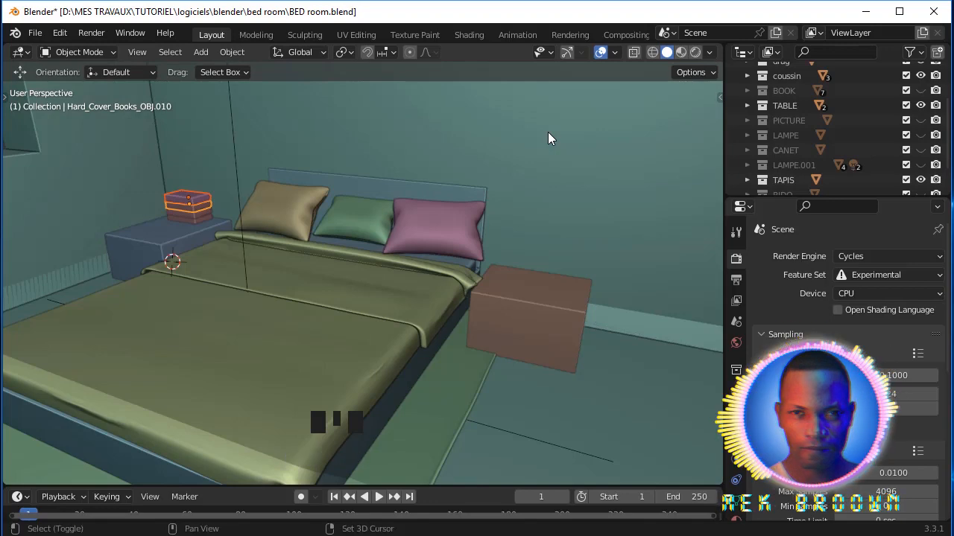
Step: Duplicate the selected stacked books along global X to the other bedside table and lower the copies about 0.57 m along global Z
key(shift+d)
key(x)
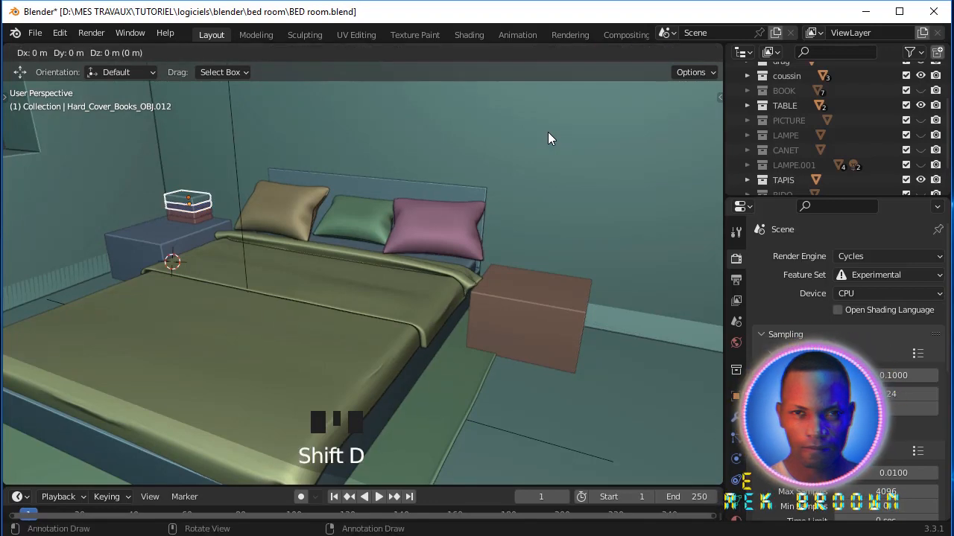
click(181, 248)
key(g)
key(z)
click(638, 269)
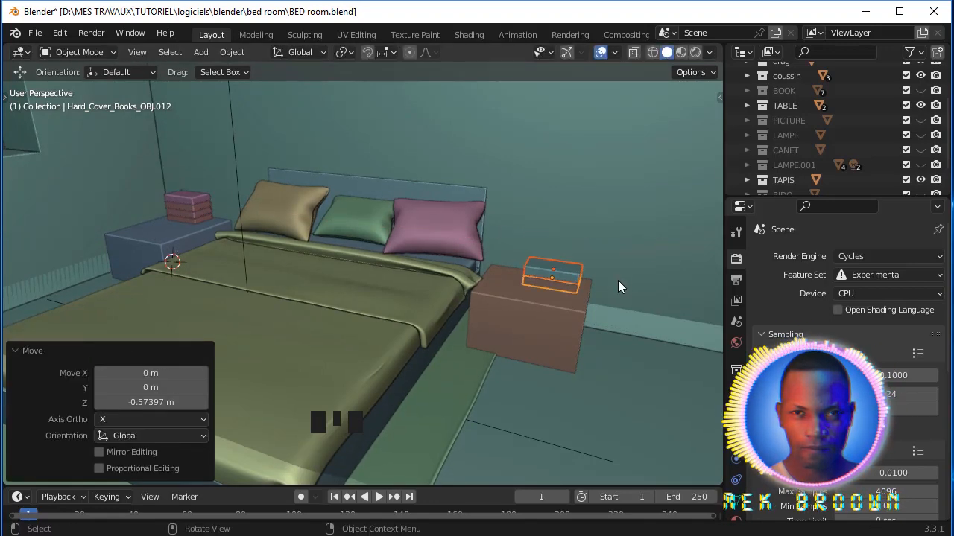
middle_drag(618, 281, 633, 308)
click(652, 321)
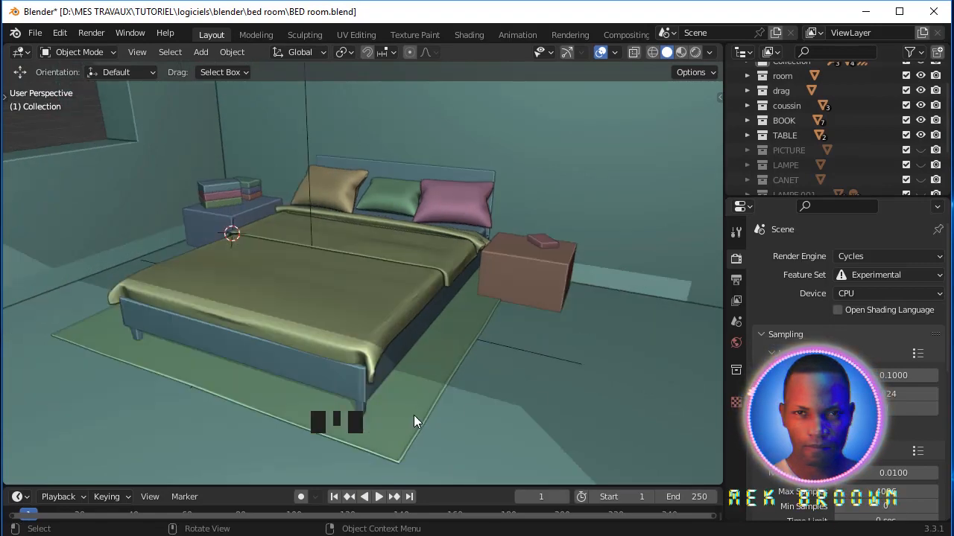
Step: Select the rug under the bed and browse the materials available in the Poliigon library
click(413, 415)
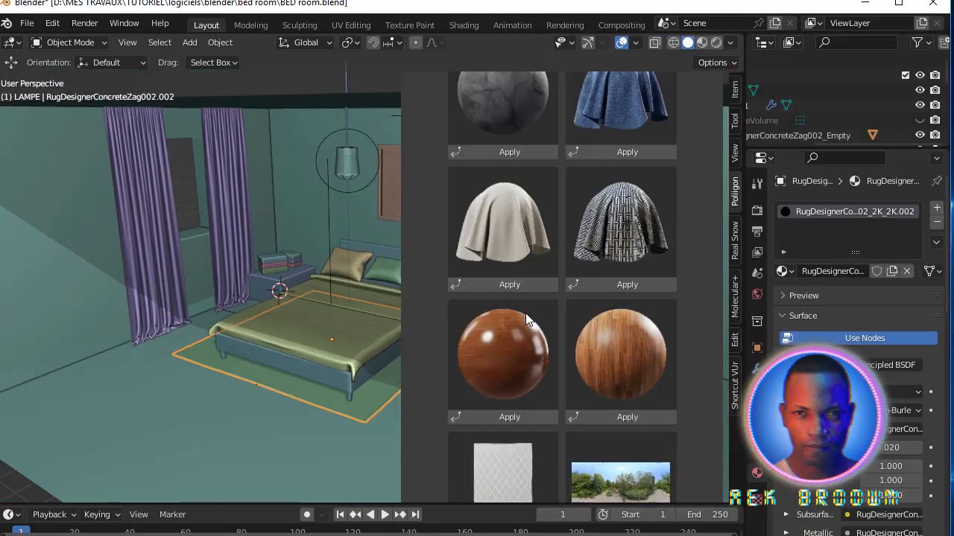
scroll(525, 313, down, 1)
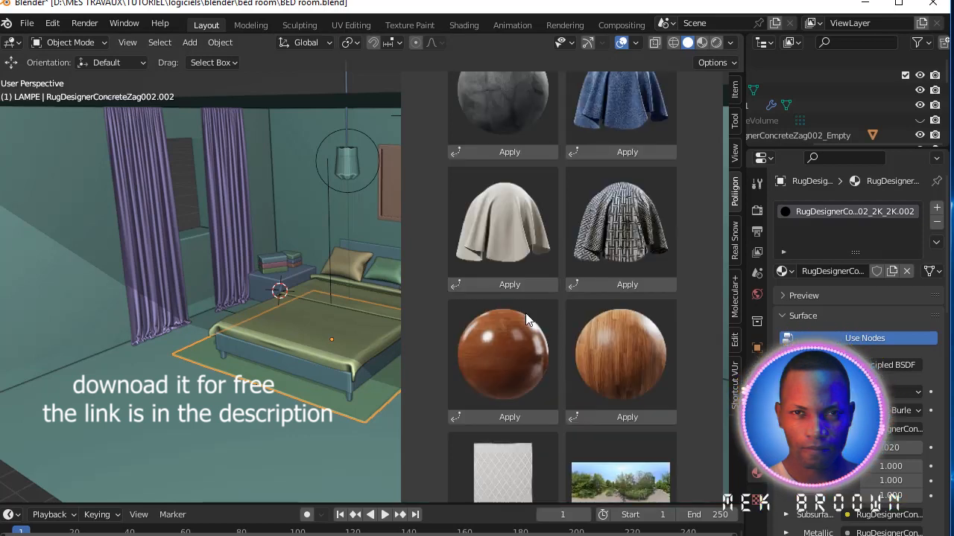
scroll(525, 313, down, 2)
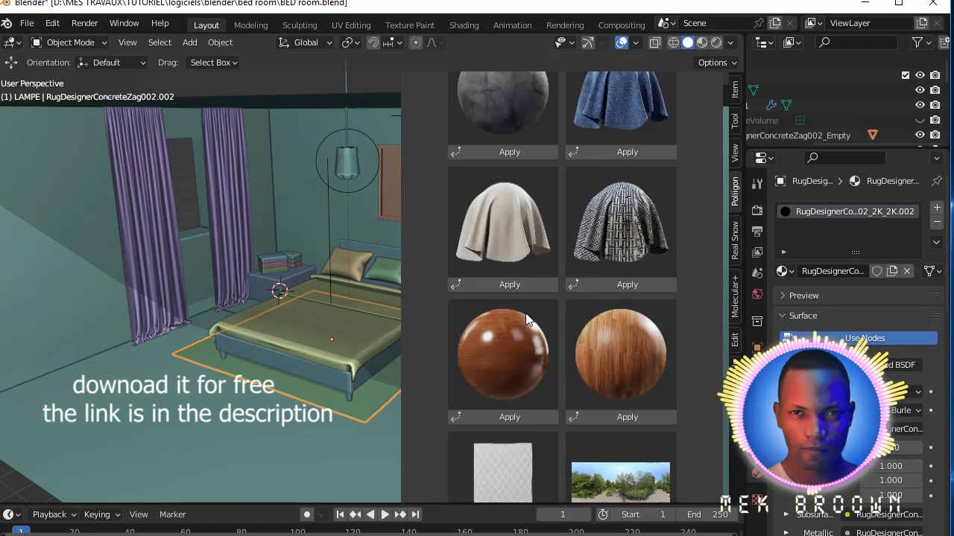
scroll(525, 313, down, 2)
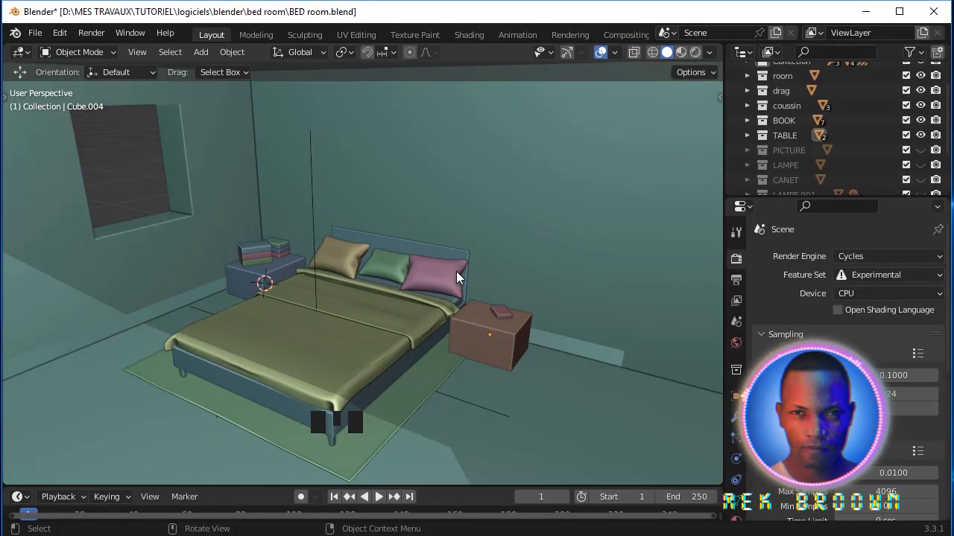
Step: Unhide the PICTURE, LAMPE, CANET, LAMPE.001, RIDO and LAMPE 2 collections to show the picture, lamps, decorations and curtains
click(921, 151)
click(920, 163)
click(921, 163)
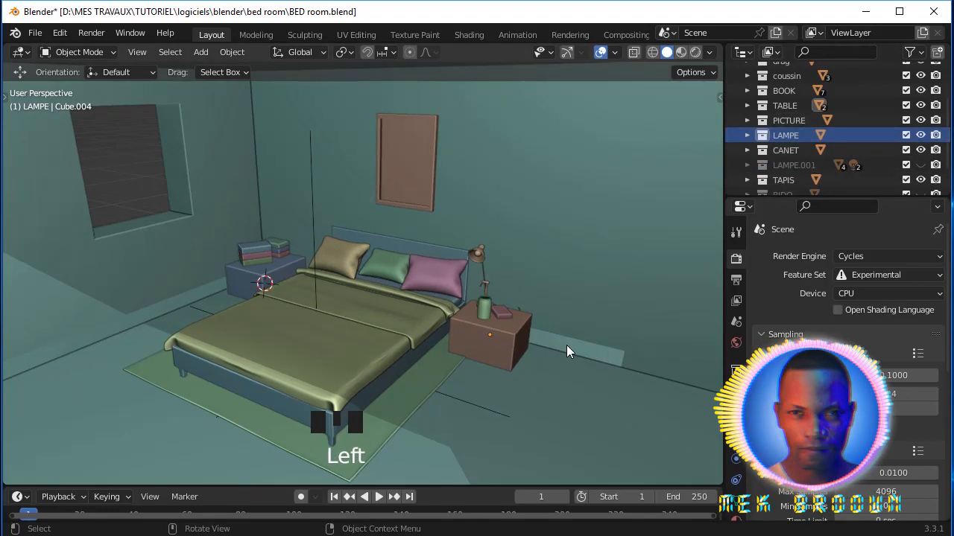
scroll(857, 134, down, 2)
click(921, 135)
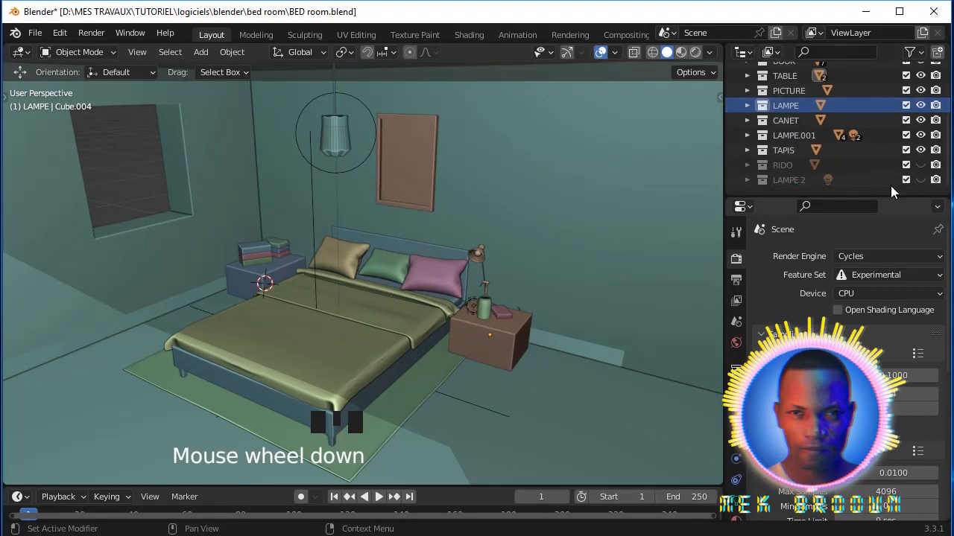
click(921, 165)
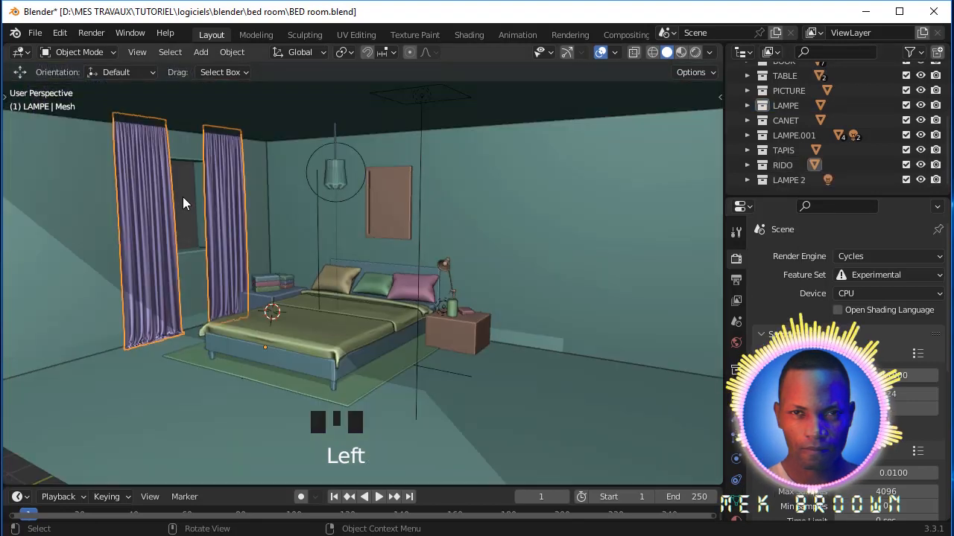
click(183, 197)
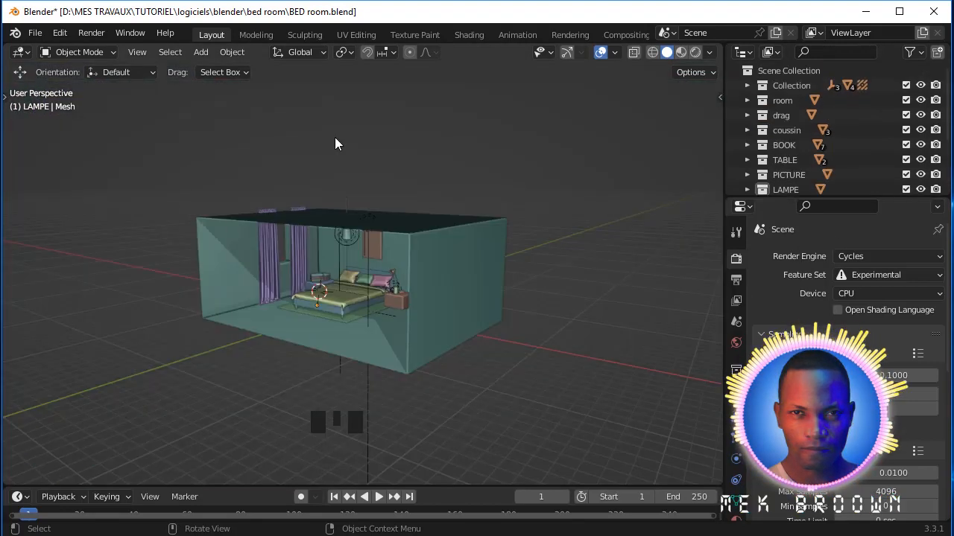
Step: Add an Irradiance Volume light probe and scale it up uniformly by 13.469
middle_drag(334, 144, 283, 161)
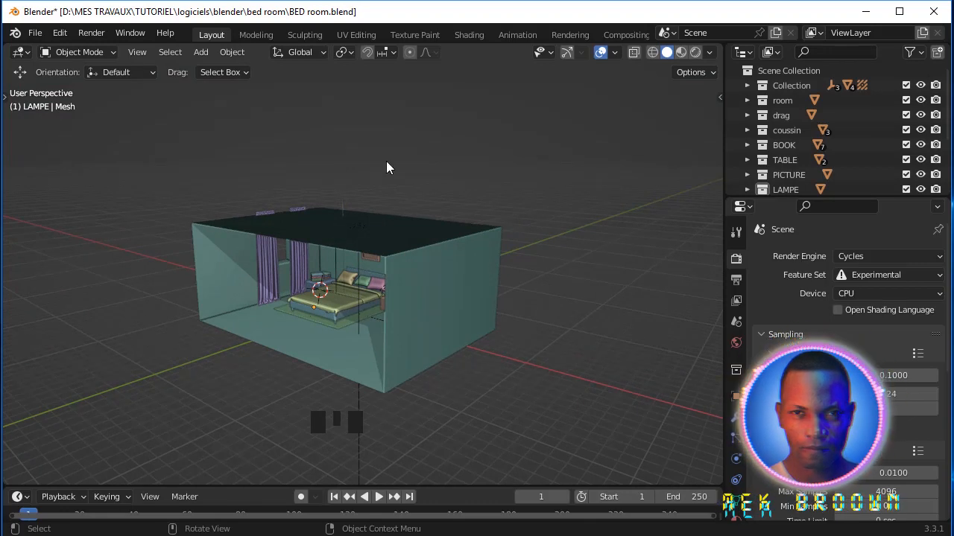
key(shift+a)
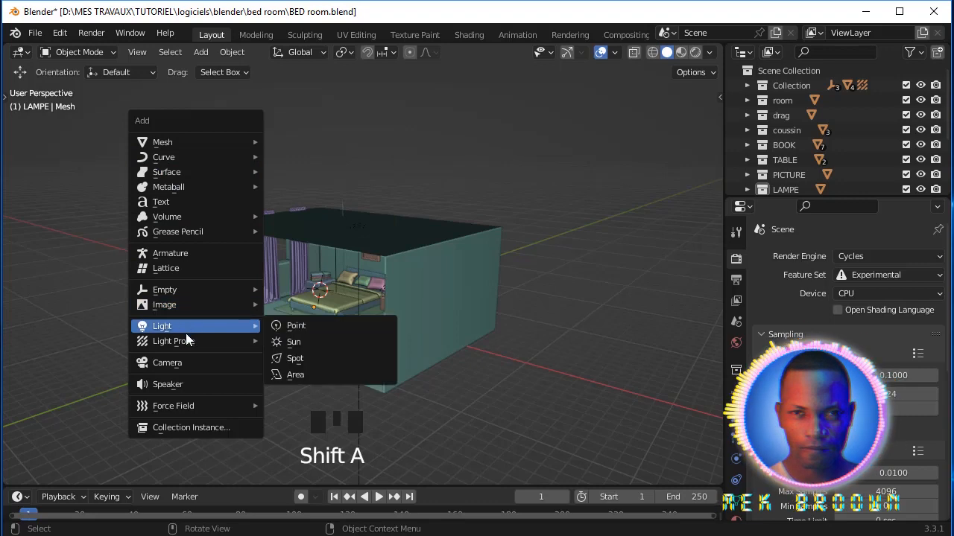
mouse_move(183, 340)
click(300, 374)
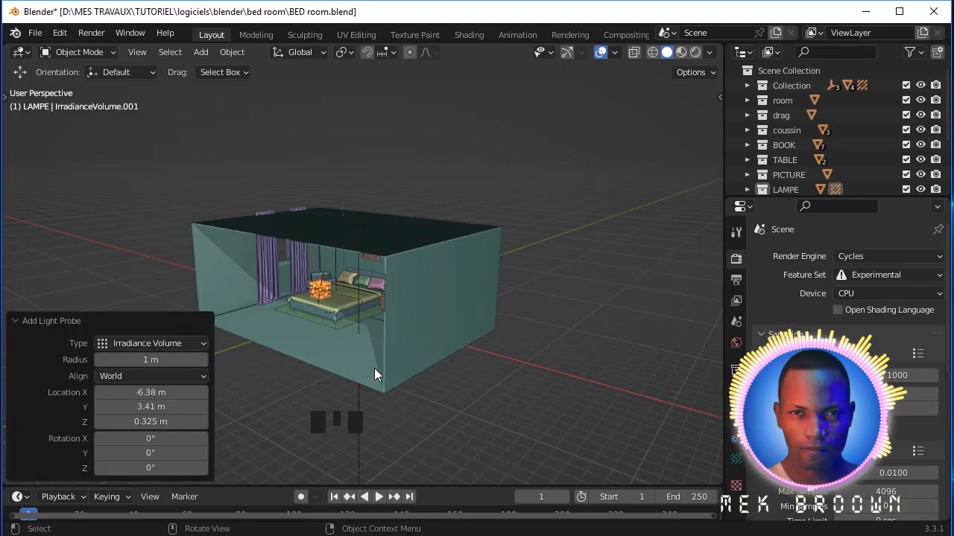
key(s)
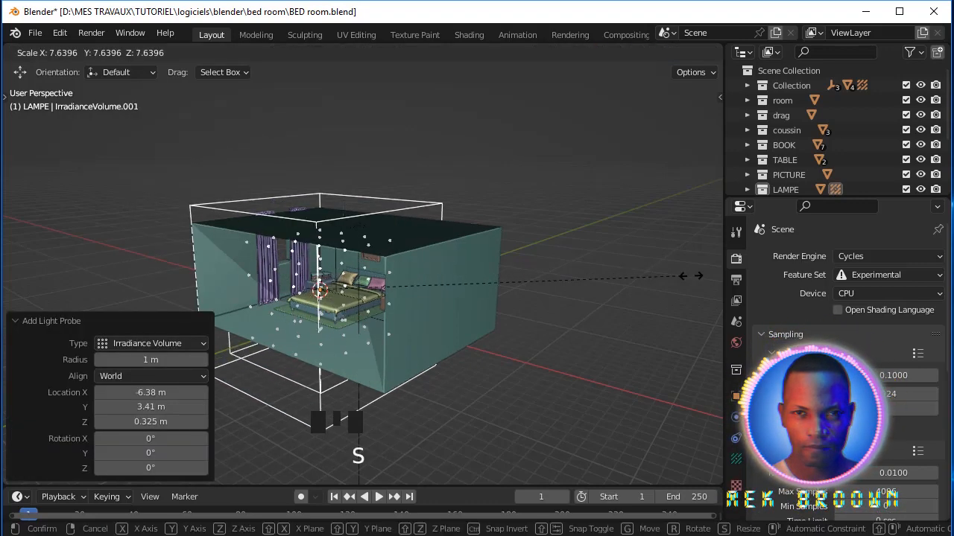
click(239, 255)
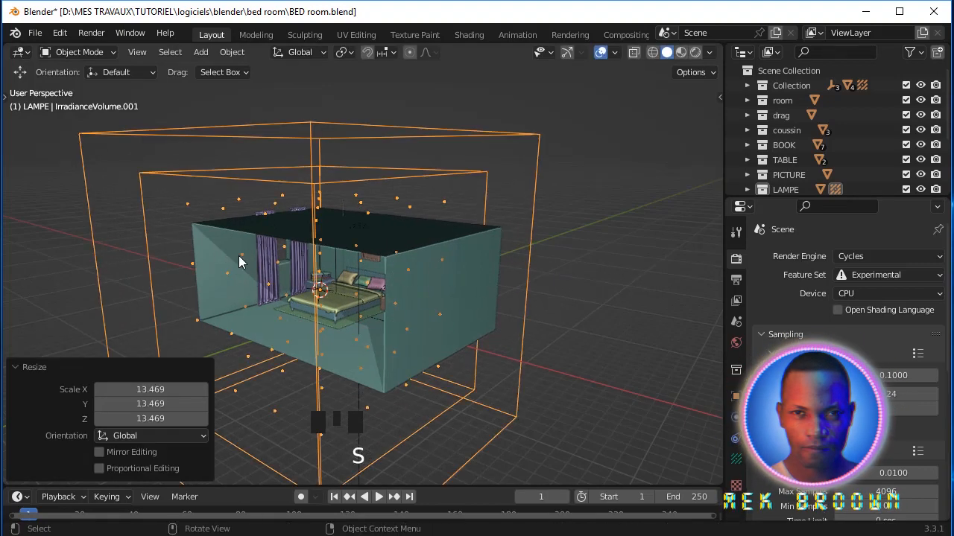
Step: Centre the irradiance volume around the room by moving it about 10.13 m along global X and -7.39 m along global Y
key(KP_1)
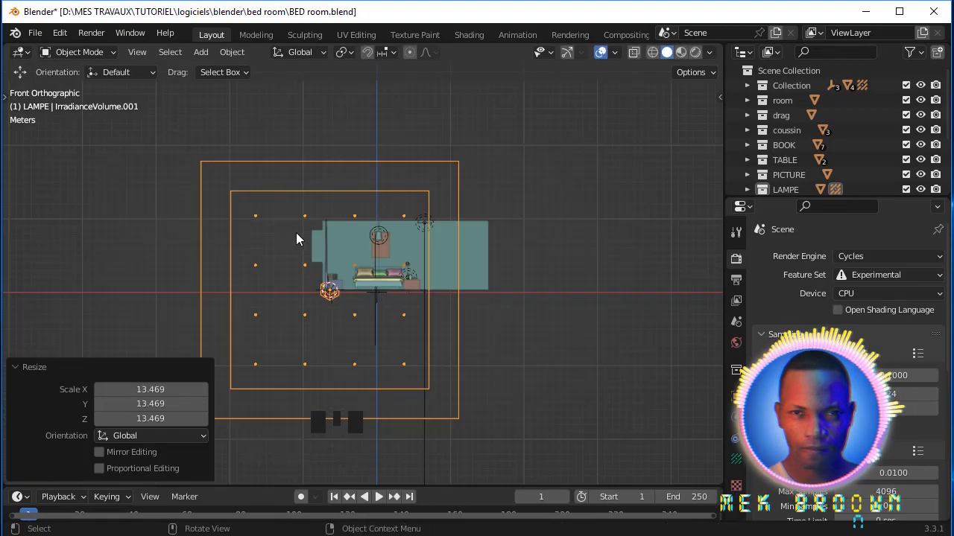
key(g)
key(x)
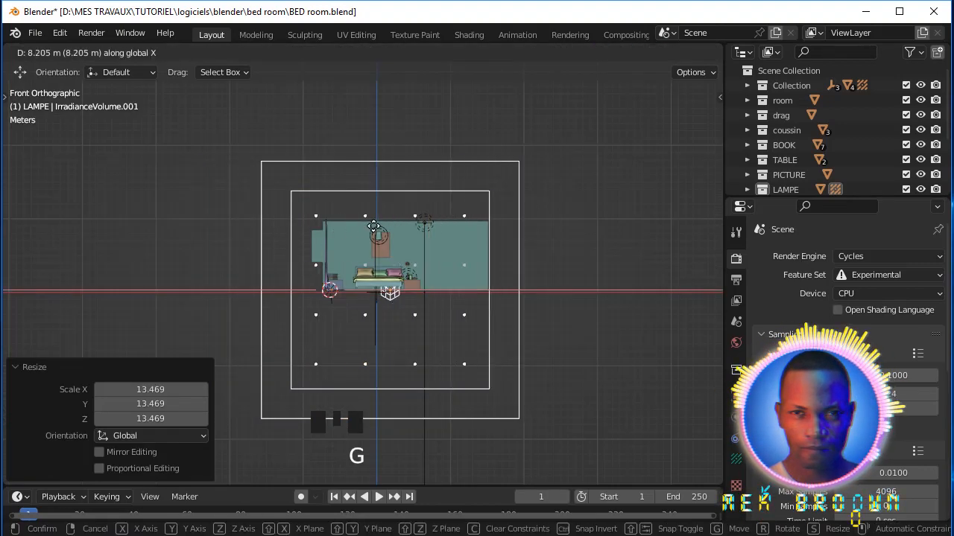
click(444, 217)
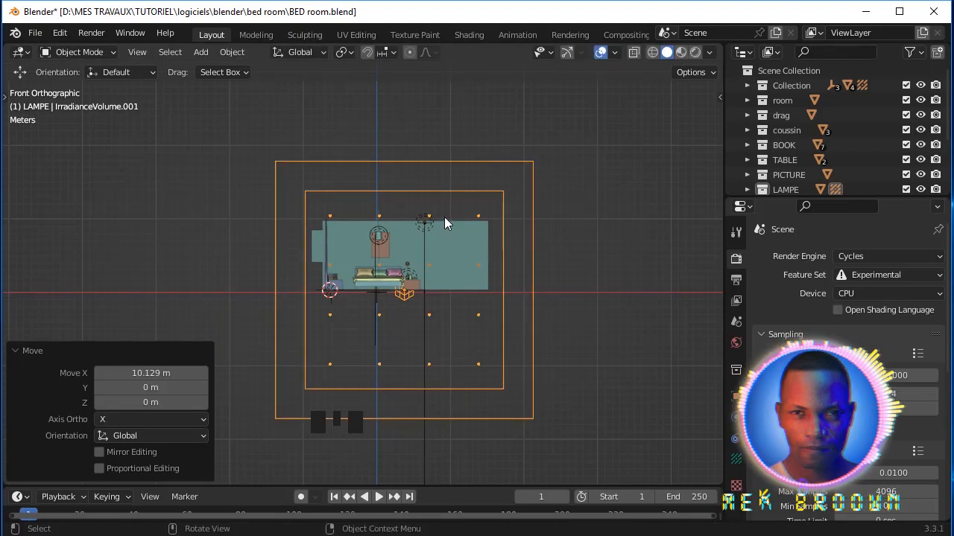
key(KP_3)
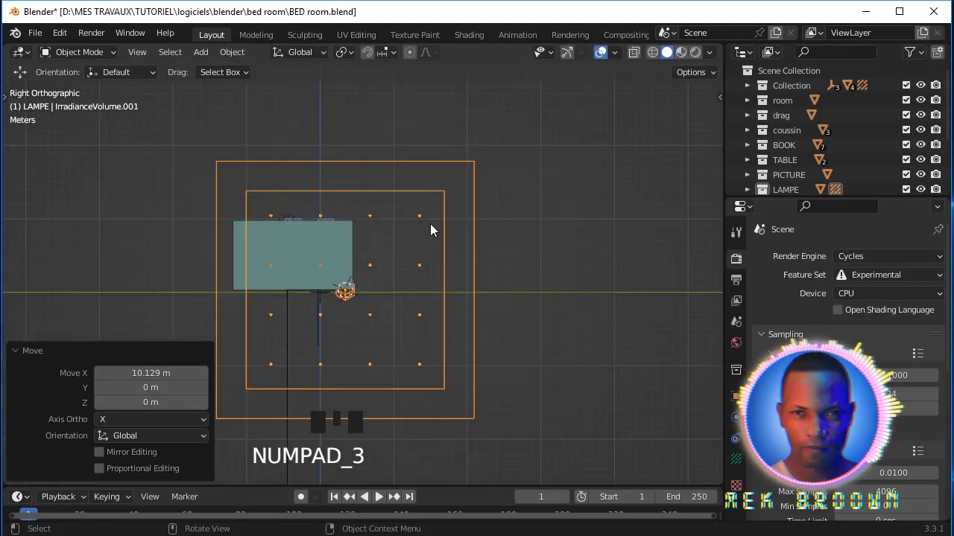
key(g)
key(y)
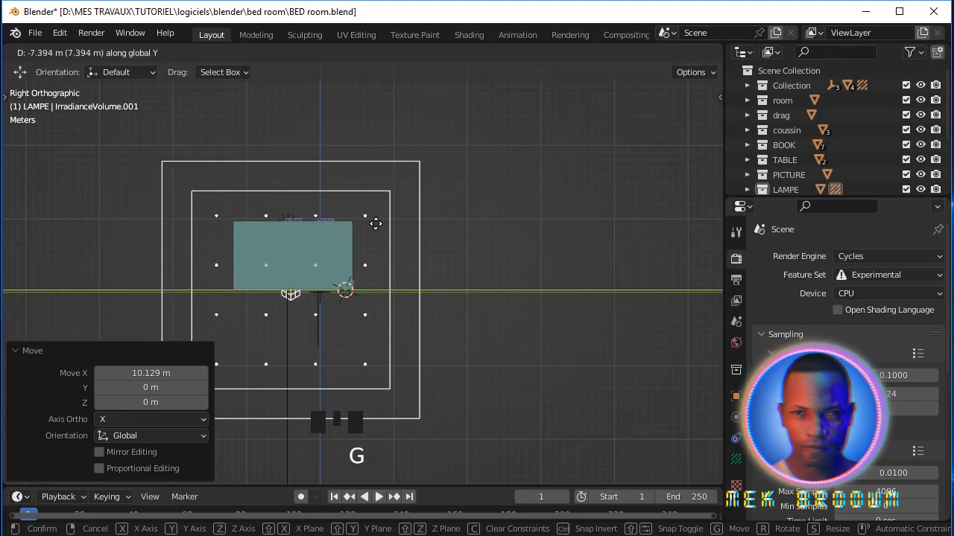
click(375, 222)
Step: Flatten the irradiance volume to 0.456 along global Z and raise it about 4.86 m so it encloses the room's height
key(s)
key(z)
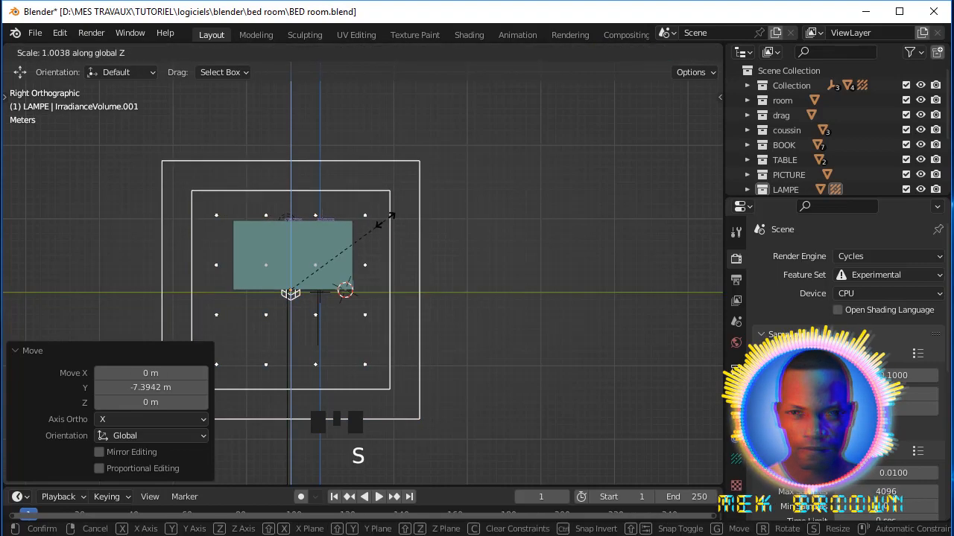
click(343, 299)
key(g)
key(z)
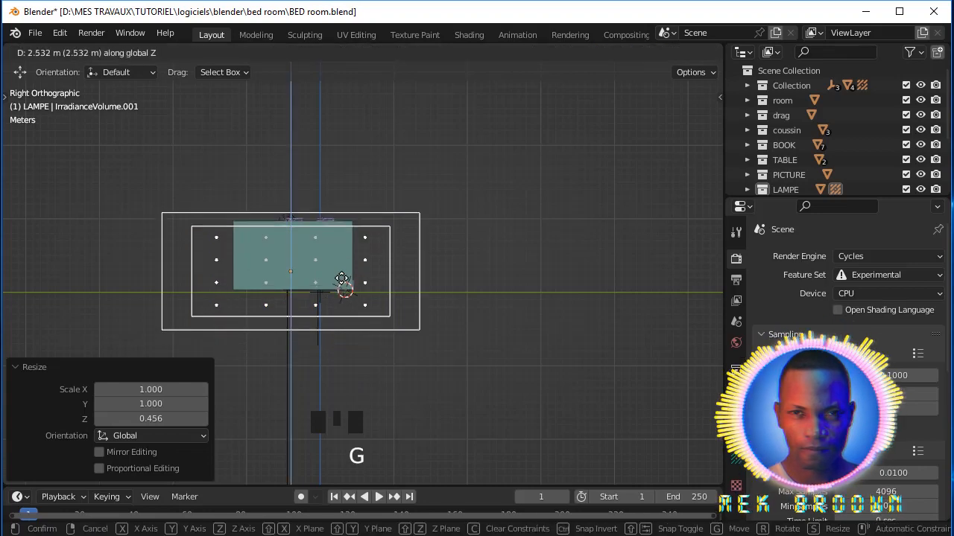
click(340, 267)
Step: Stretch the irradiance volume by 1.229 along global X and about 1.32 along global Y
middle_drag(447, 197, 302, 234)
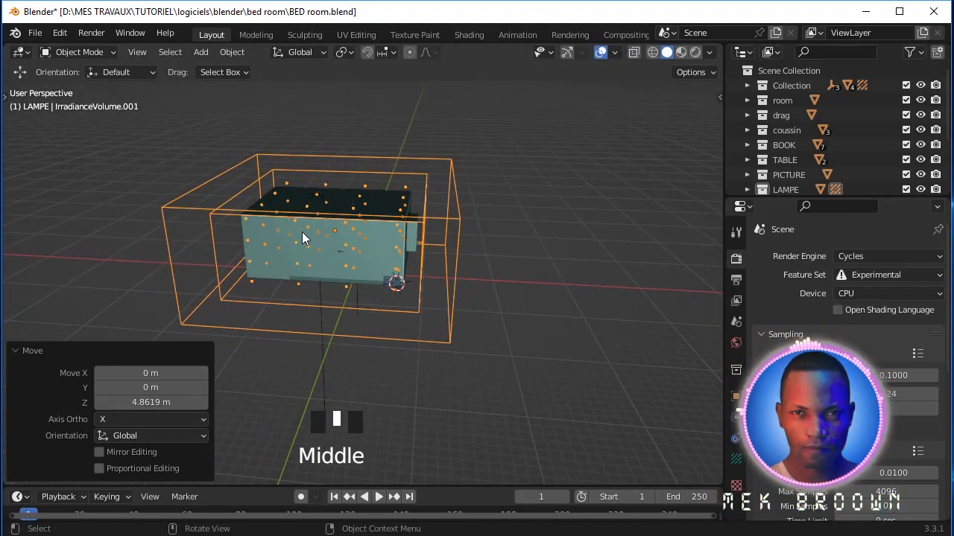
key(s)
key(x)
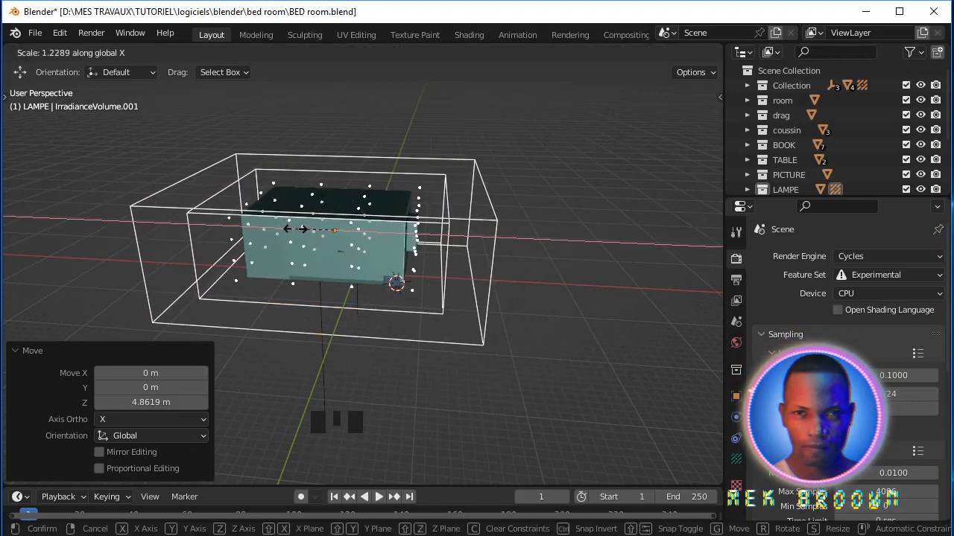
click(301, 228)
key(s)
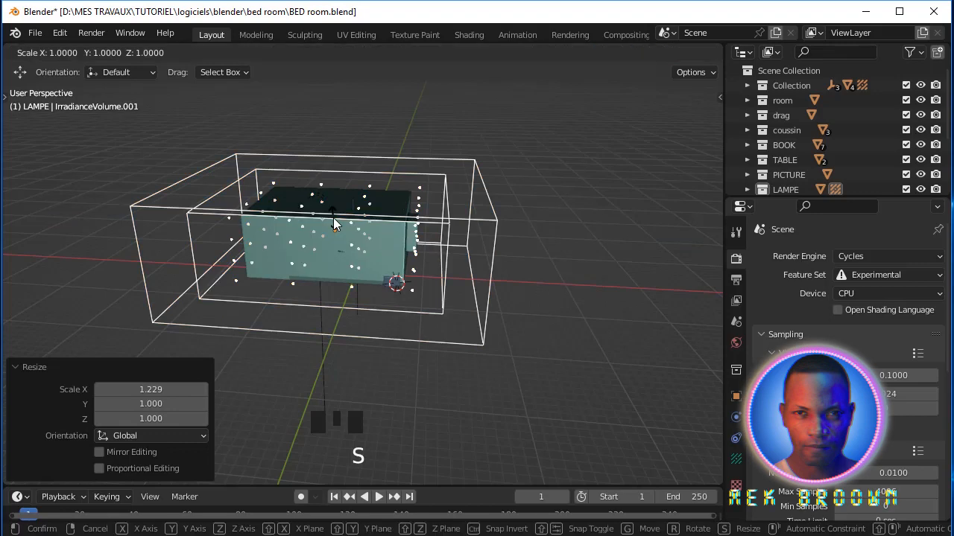
key(y)
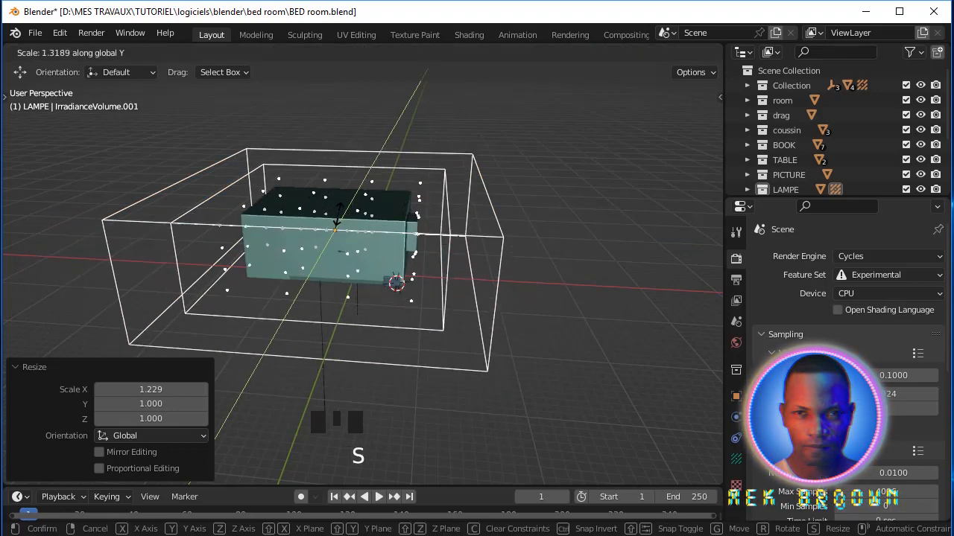
click(337, 217)
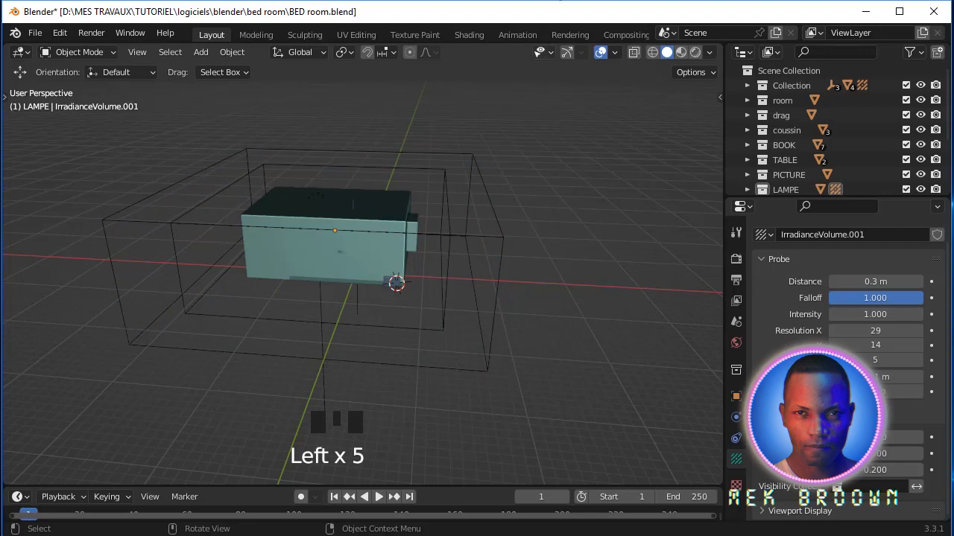
Step: Select the irradiance volume, switch the render engine to Eevee and bake the indirect lighting
scroll(835, 134, down, 2)
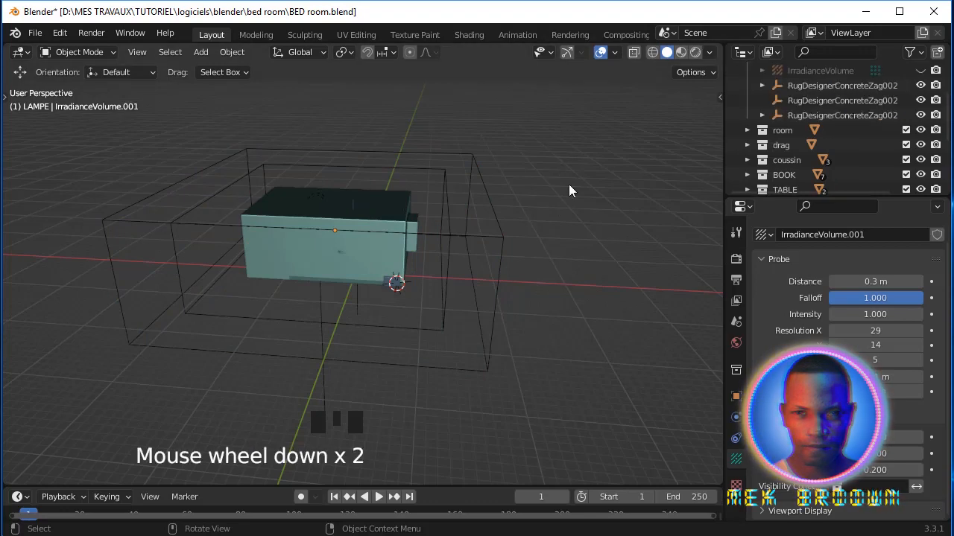
click(506, 237)
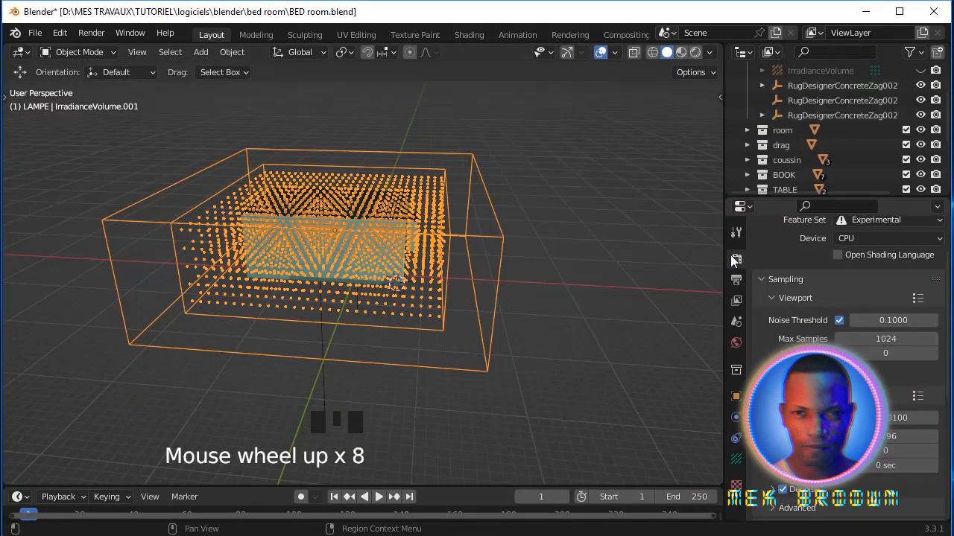
scroll(761, 251, up, 3)
click(859, 255)
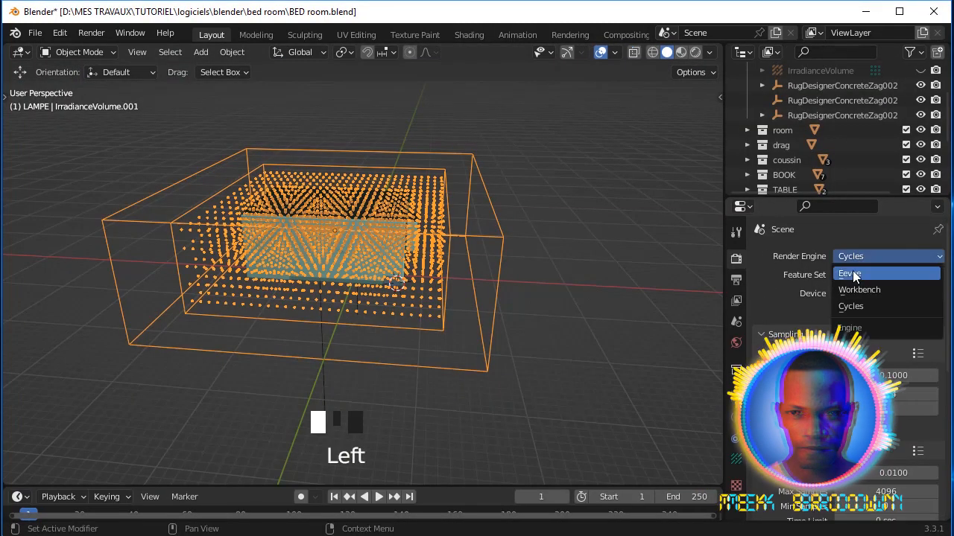
click(850, 272)
scroll(809, 286, down, 5)
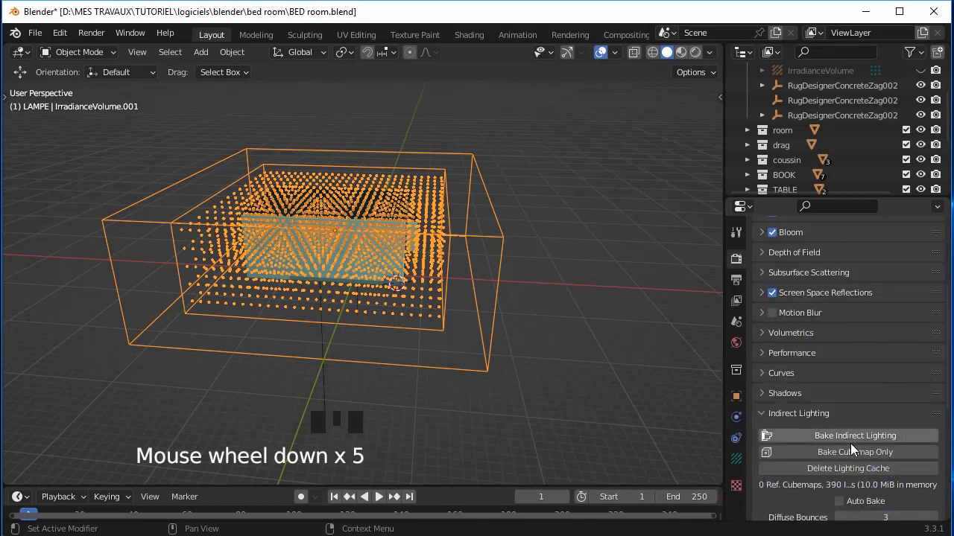
click(857, 435)
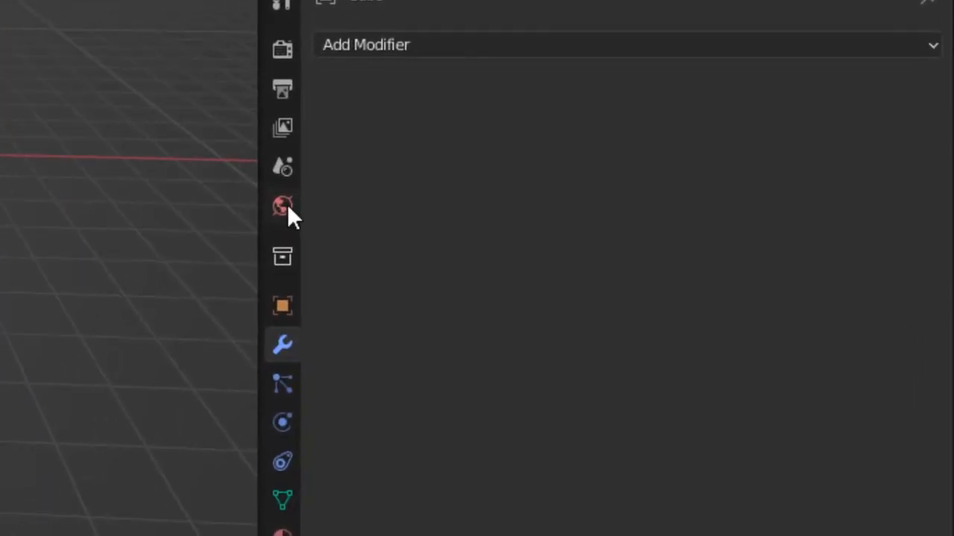
Step: Set the world background colour to an Environment Texture and load a night HDR image into it
click(287, 208)
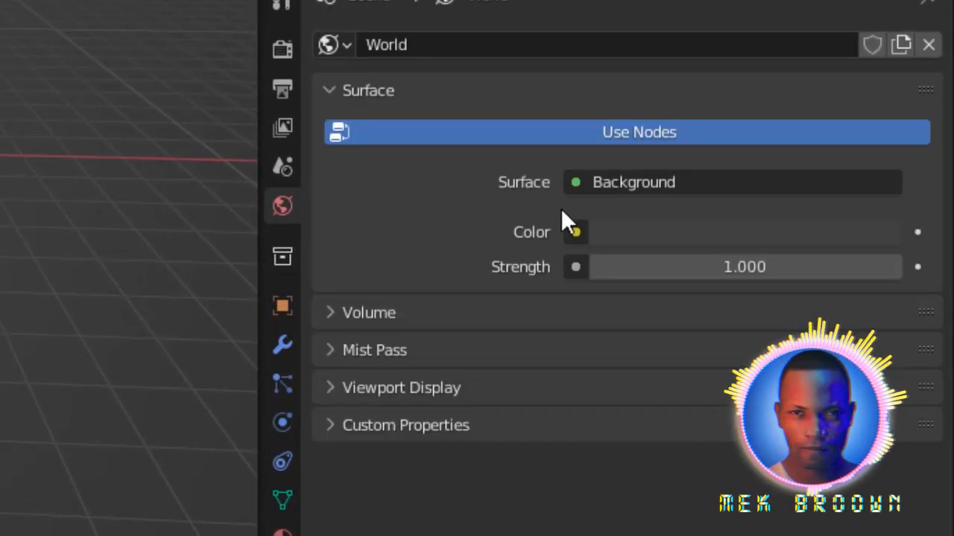
click(576, 231)
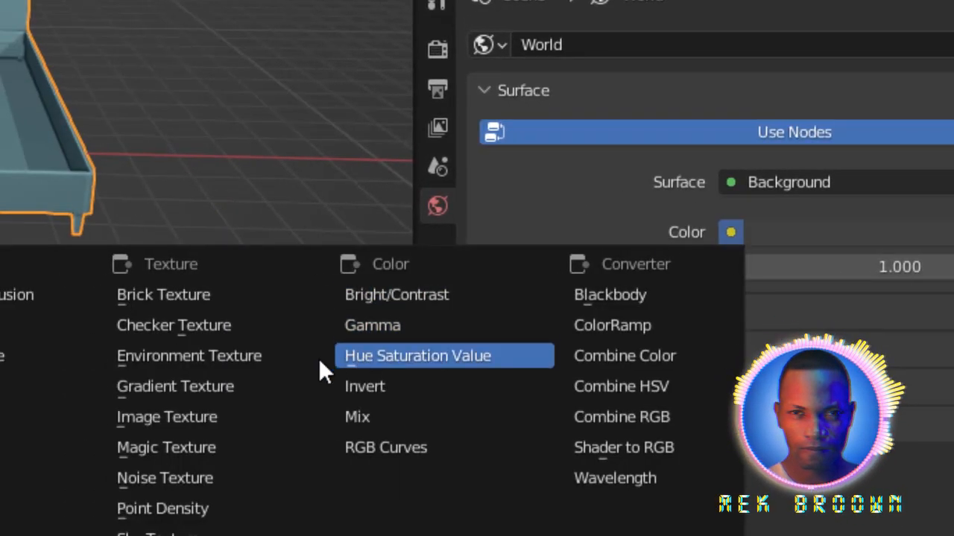
click(265, 361)
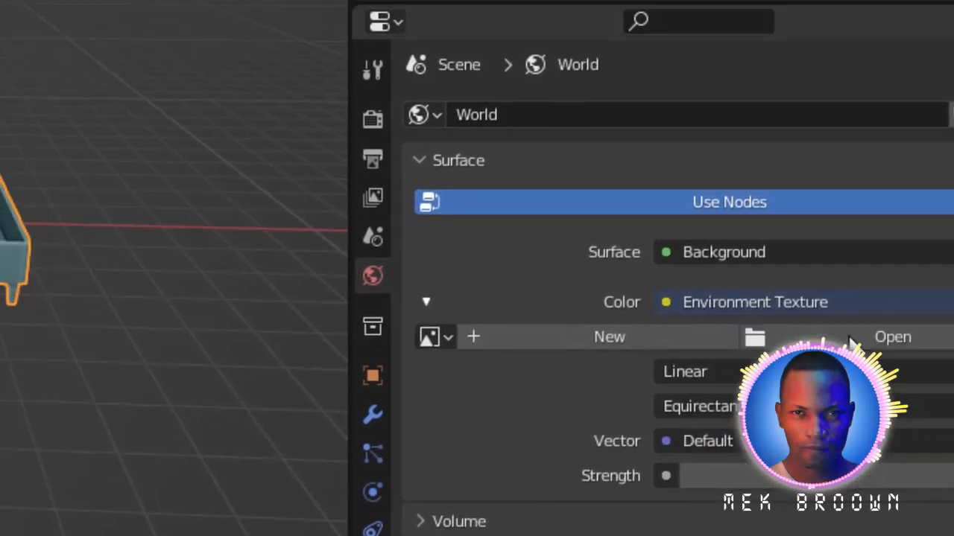
click(852, 341)
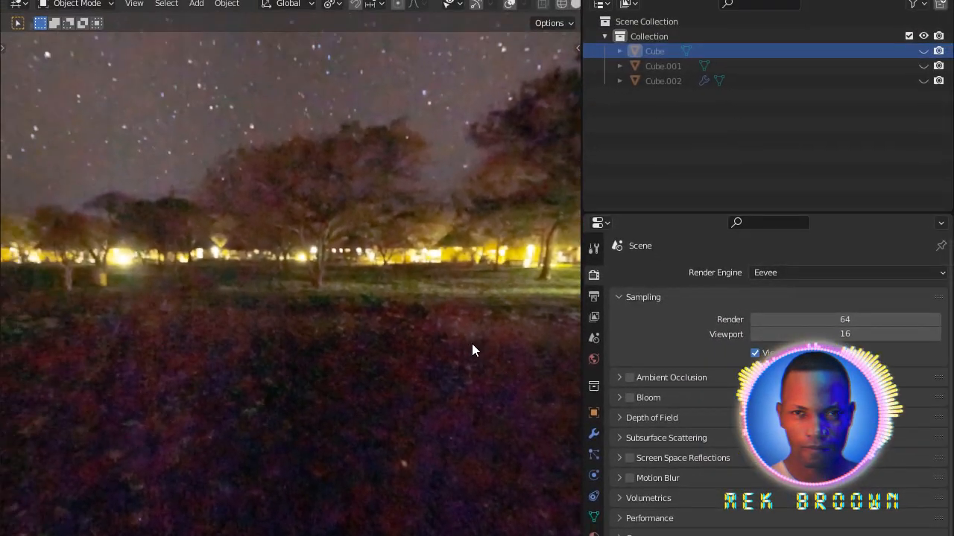
middle_drag(472, 350, 6, 372)
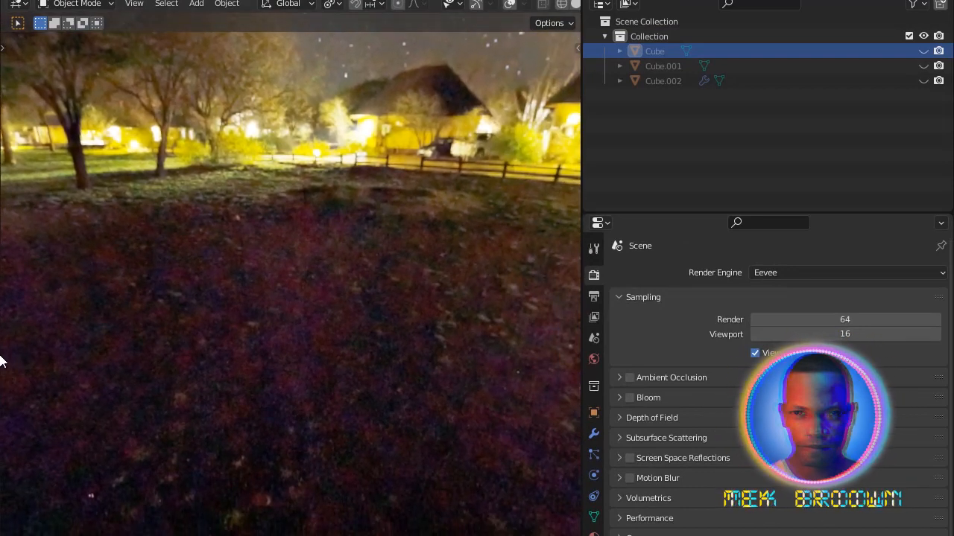
middle_drag(391, 292, 383, 291)
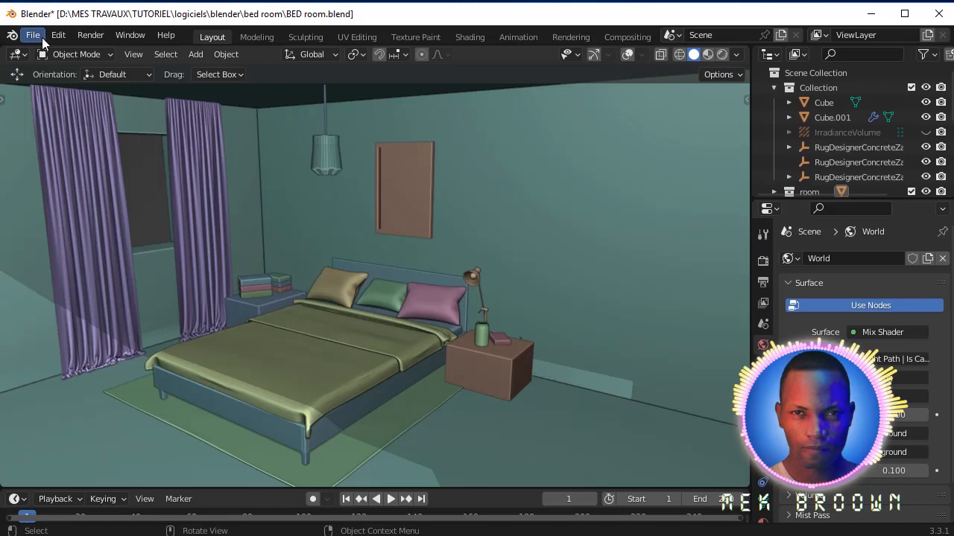
Step: Examine the world's node setup in the Shader Editor, with its Lighting and Background environment textures mixed by Light Path
click(15, 55)
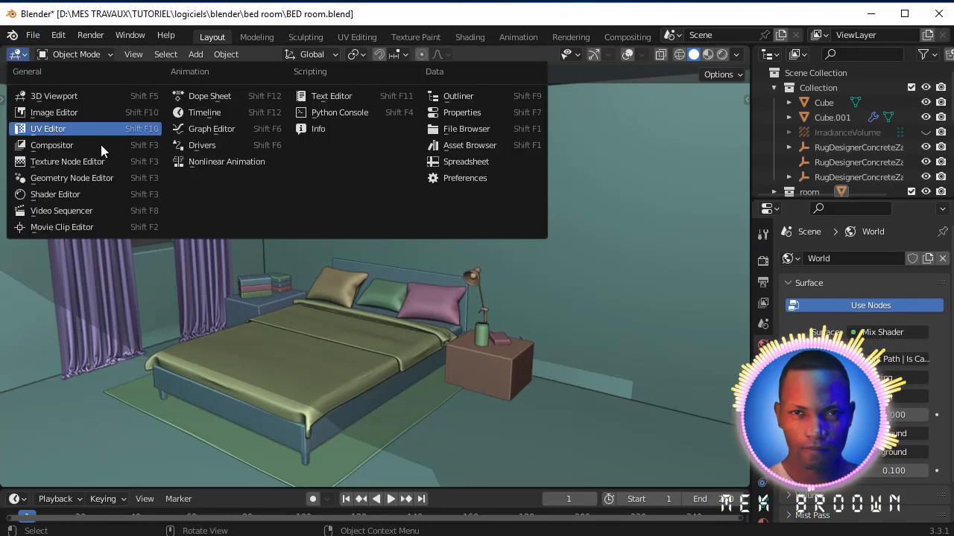
click(73, 199)
scroll(247, 294, down, 6)
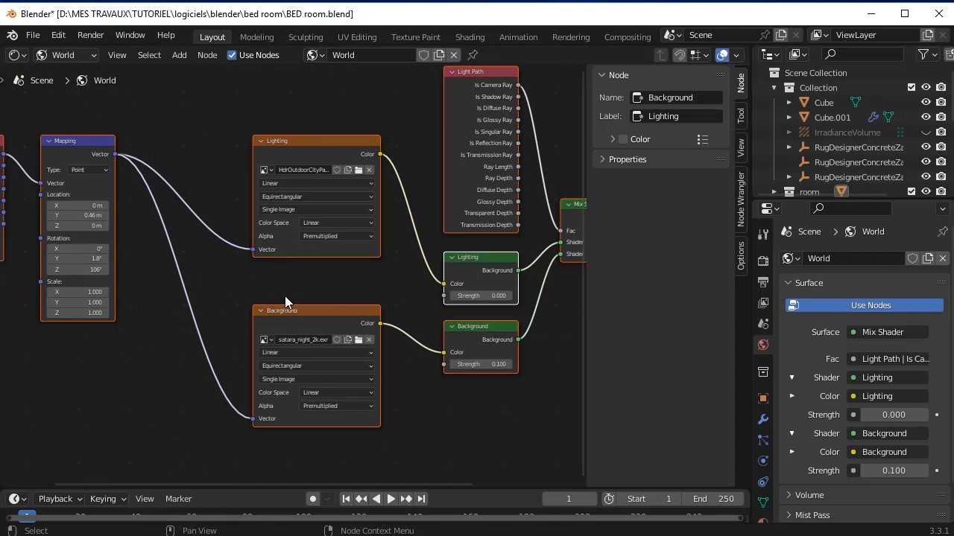
click(357, 341)
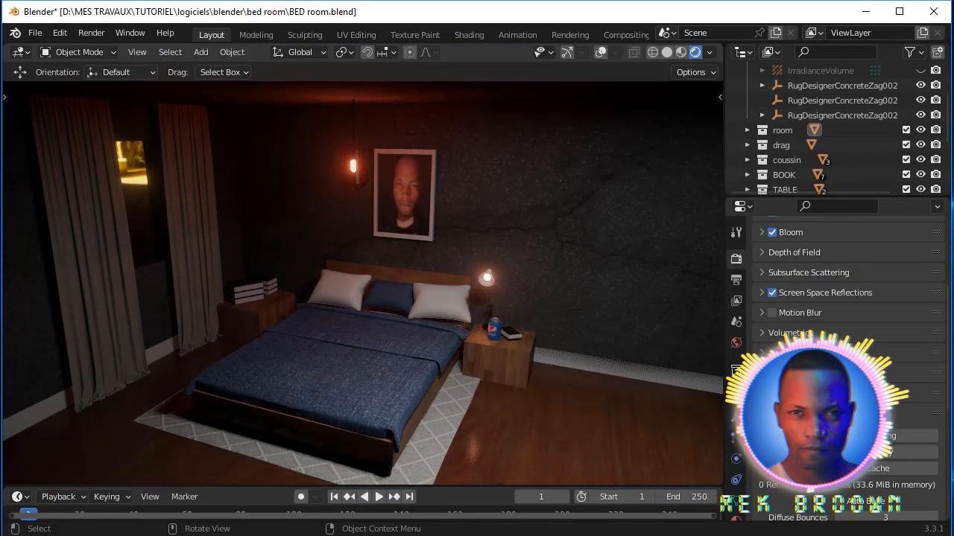
mouse_move(362, 283)
middle_down()
mouse_move(316, 287)
mouse_move(357, 288)
mouse_move(360, 278)
mouse_move(347, 279)
middle_up()
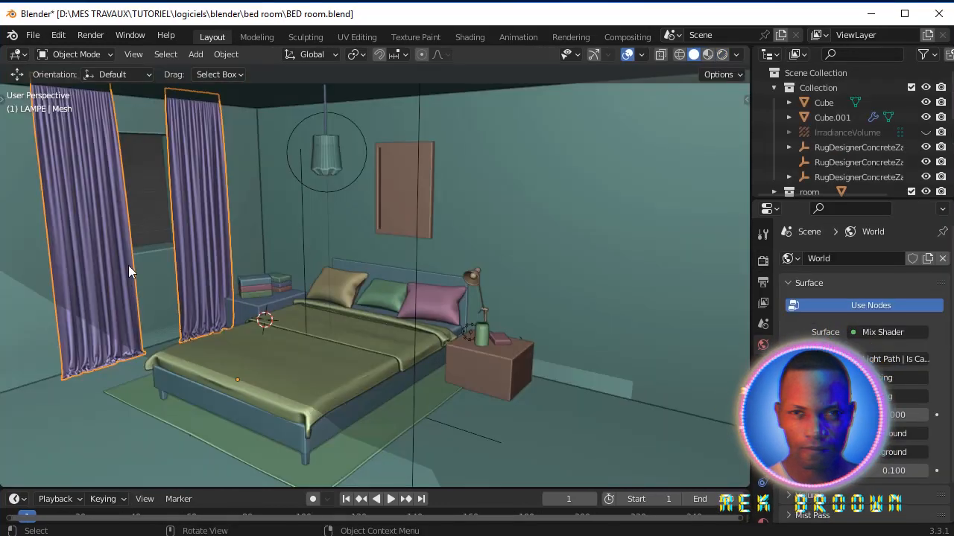
Step: Select the curtains, cushions and bedside table in turn and examine the Poliigon fabric and wood materials for them
key(n)
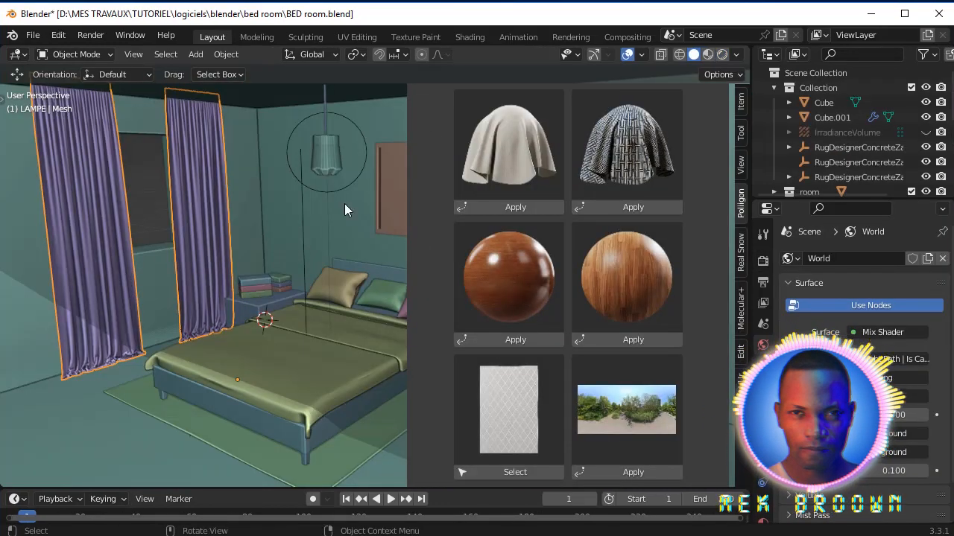
scroll(587, 206, up, 3)
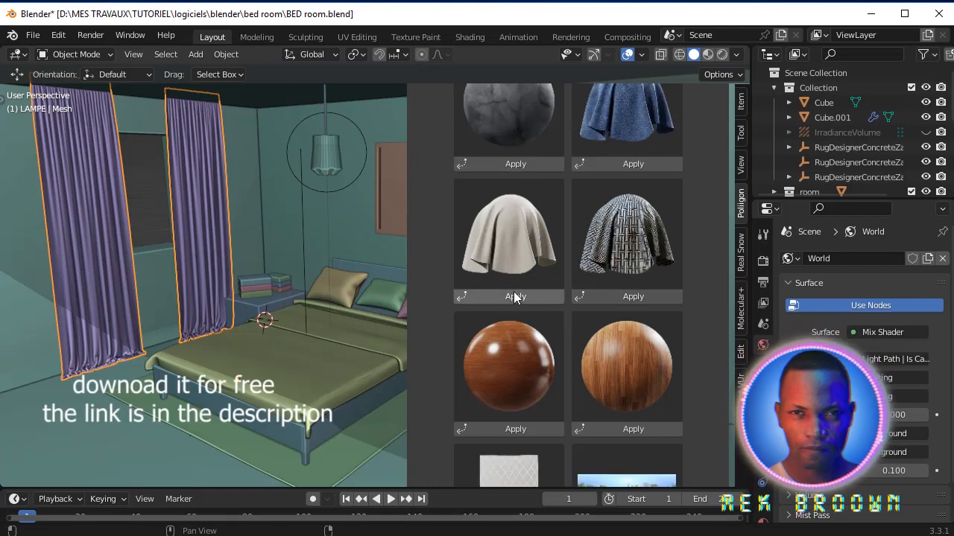
click(337, 287)
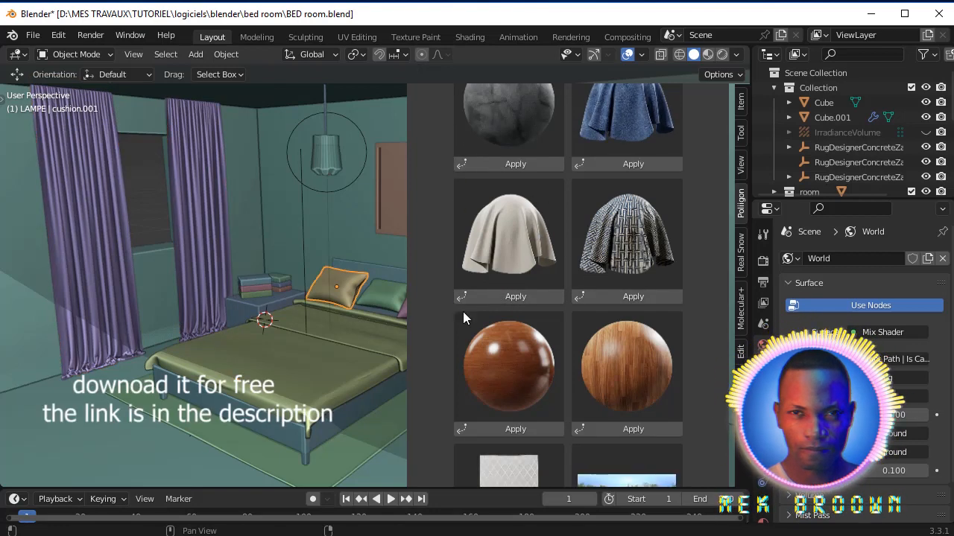
click(397, 308)
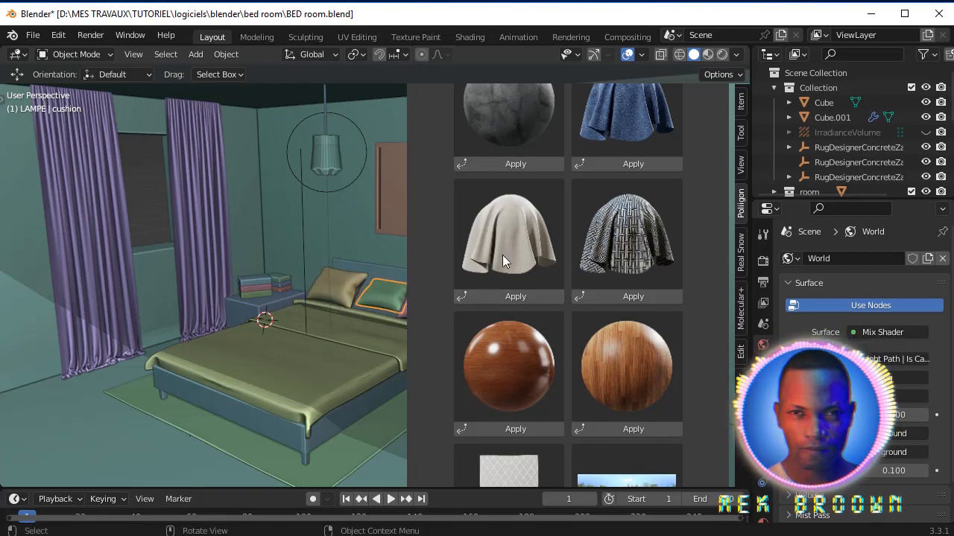
scroll(626, 173, up, 1)
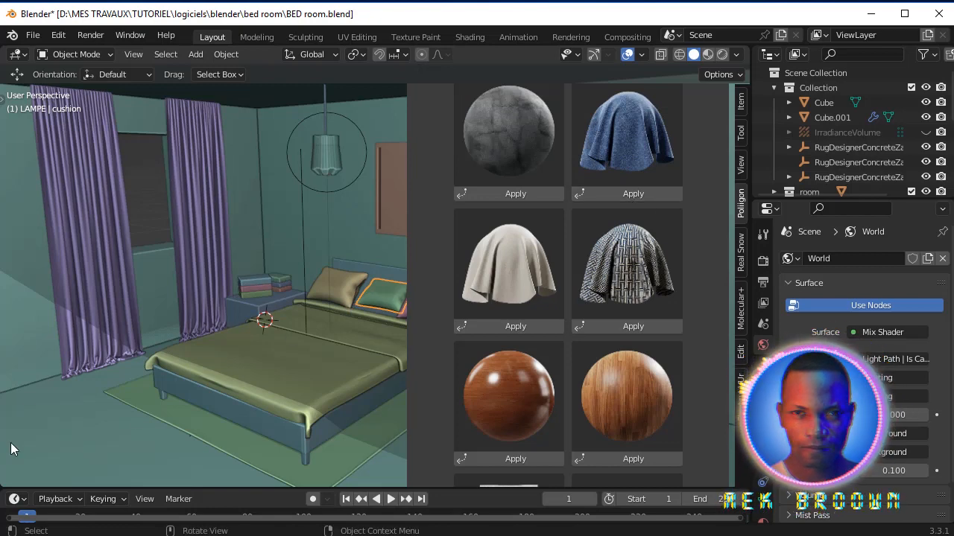
click(97, 328)
scroll(540, 222, down, 4)
scroll(587, 210, up, 4)
scroll(546, 240, down, 1)
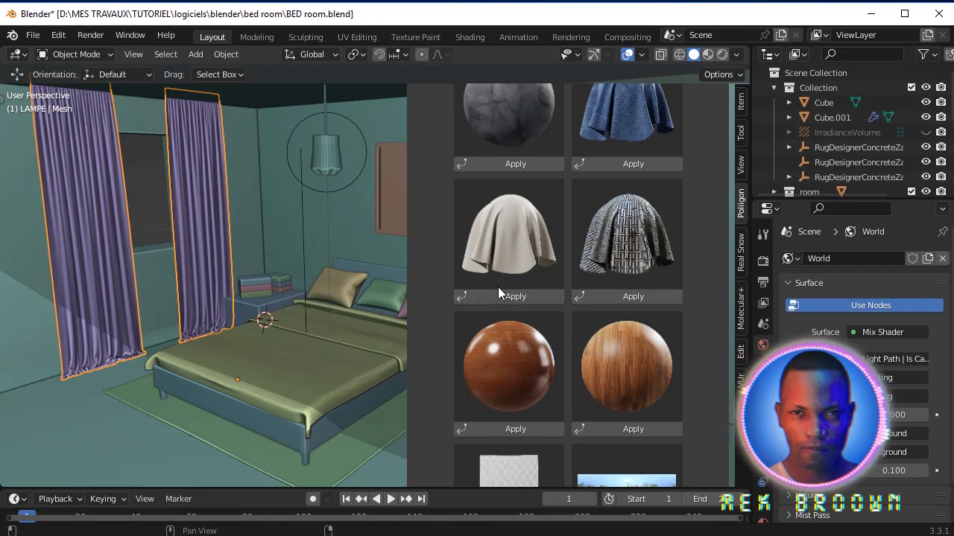
click(340, 288)
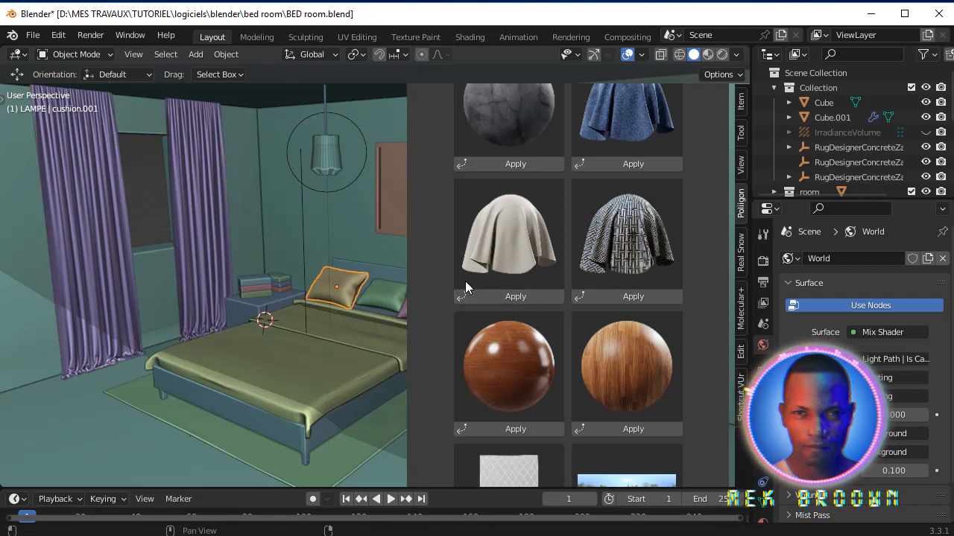
click(397, 314)
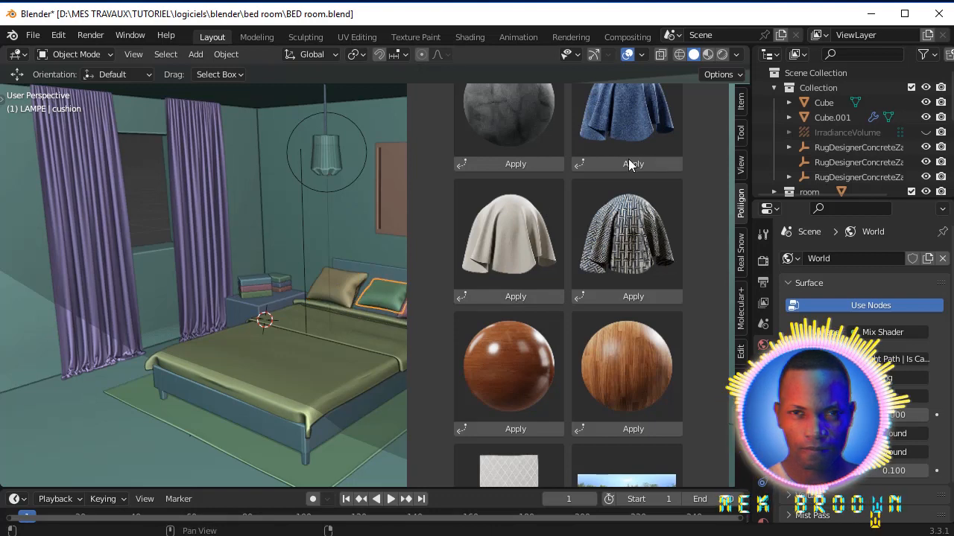
click(266, 307)
Step: Enter Edit Mode on the room mesh and add an empty material slot to it
click(68, 419)
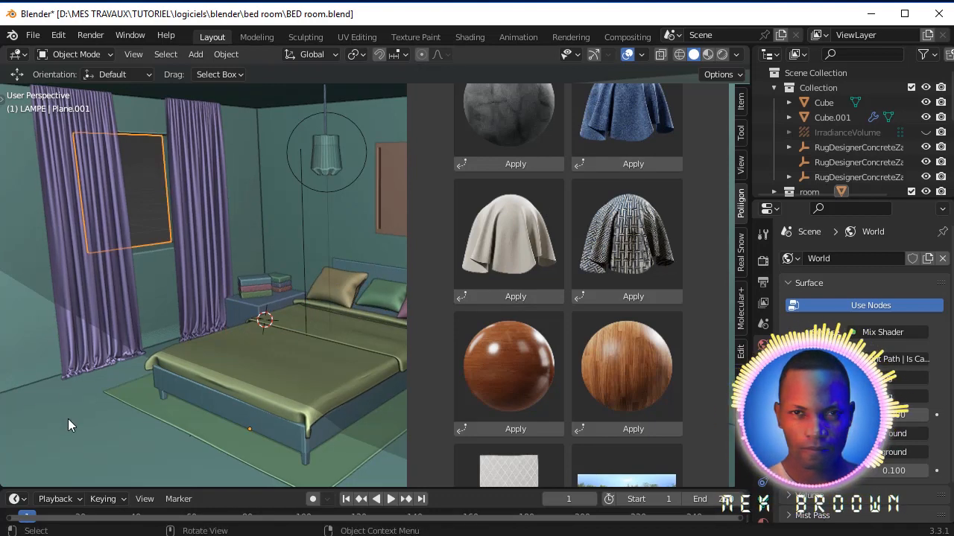
key(n)
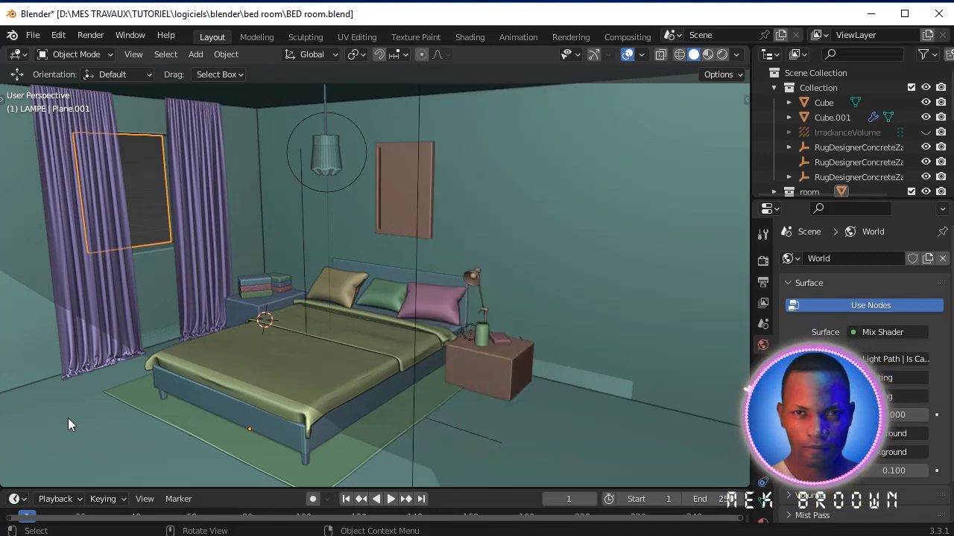
key(Tab)
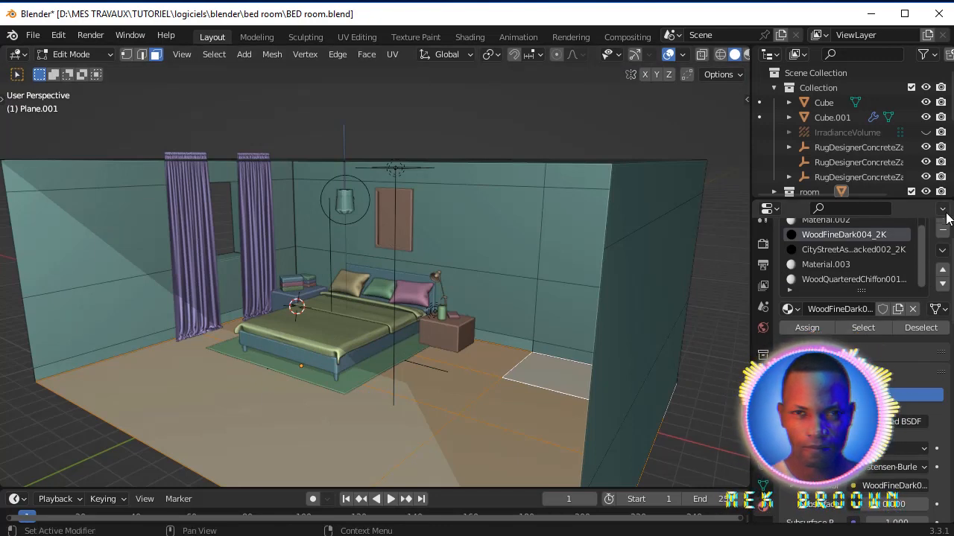
scroll(924, 242, up, 1)
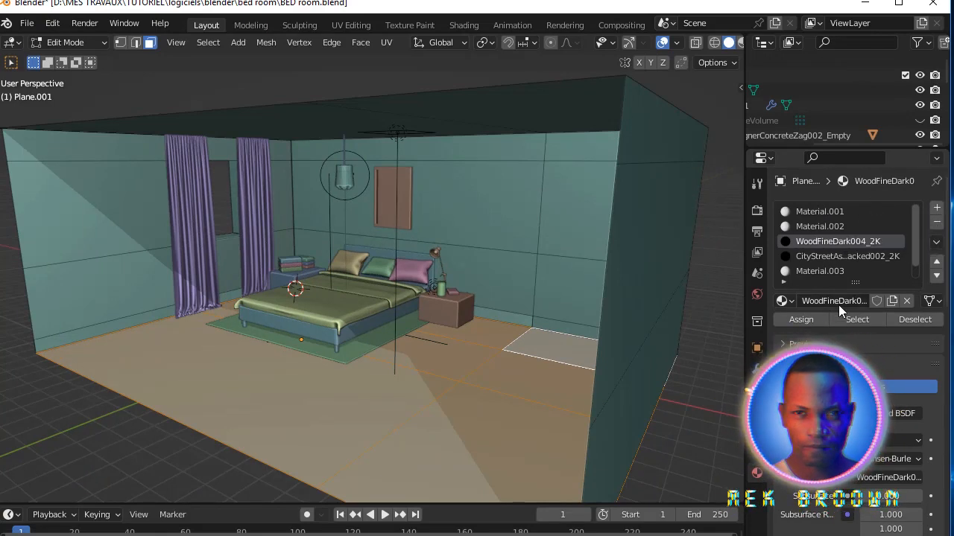
click(935, 210)
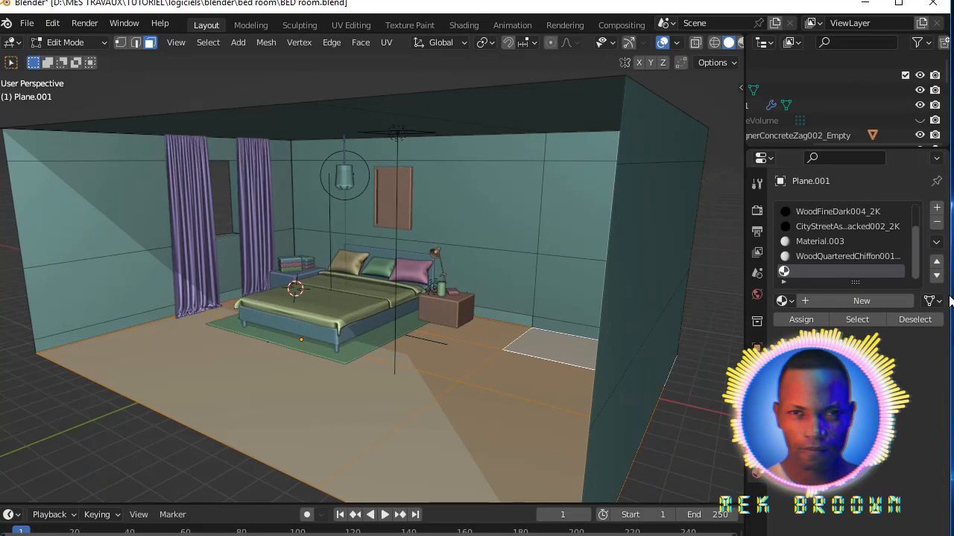
Step: Create a new material in the room mesh's empty slot and unwrap the floor faces with Smart UV Project at a 66° angle limit
click(824, 301)
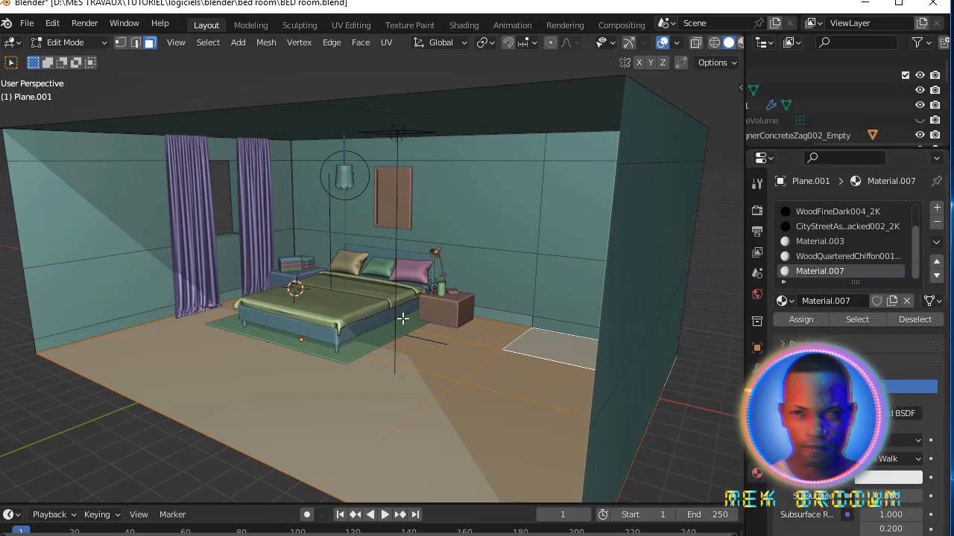
key(n)
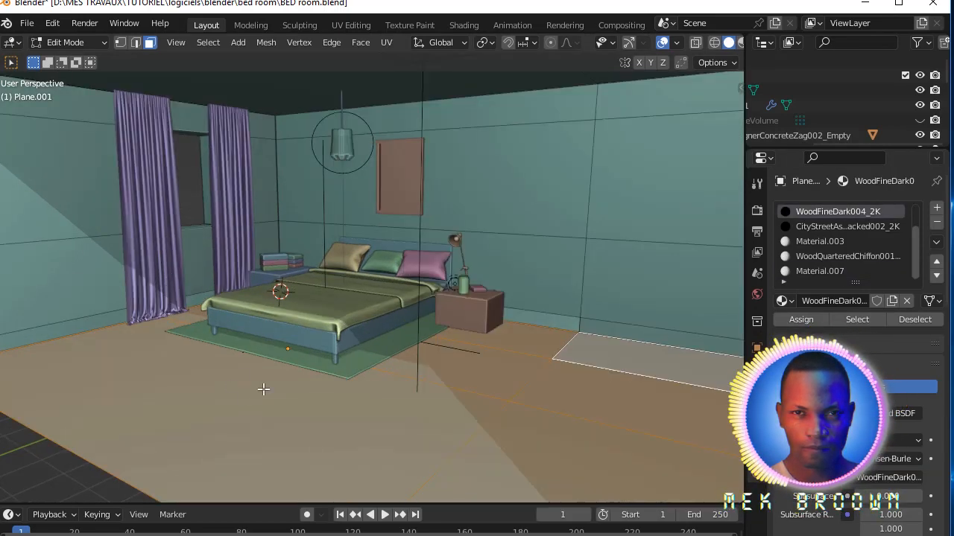
key(u)
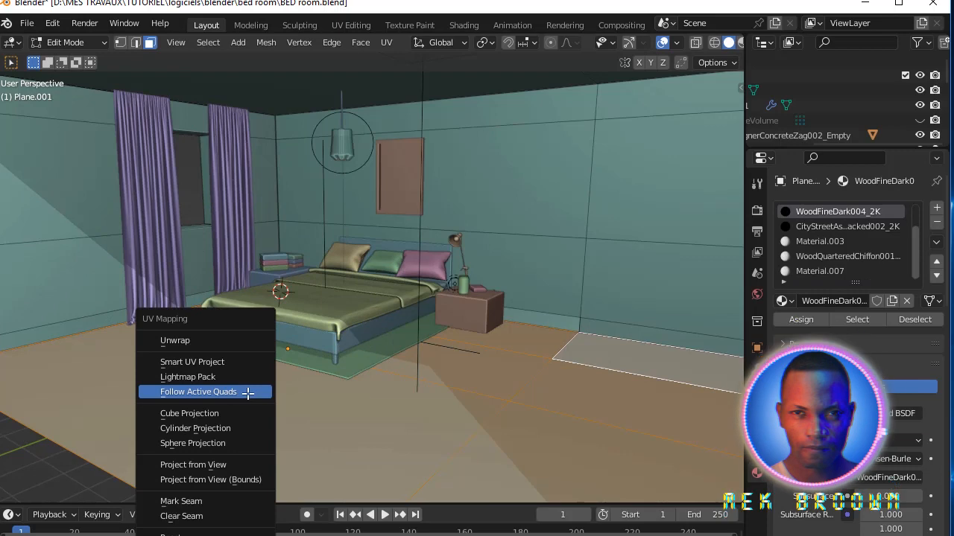
click(213, 362)
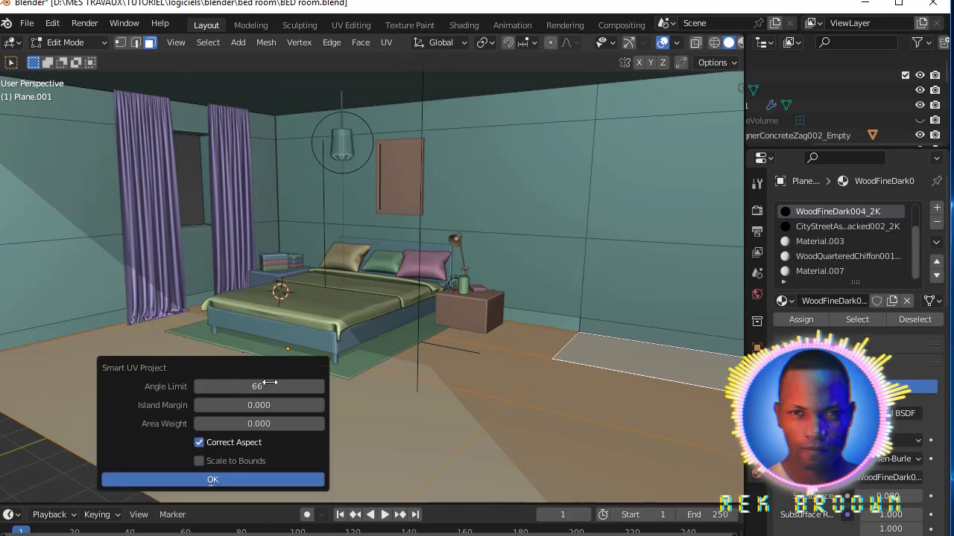
click(230, 479)
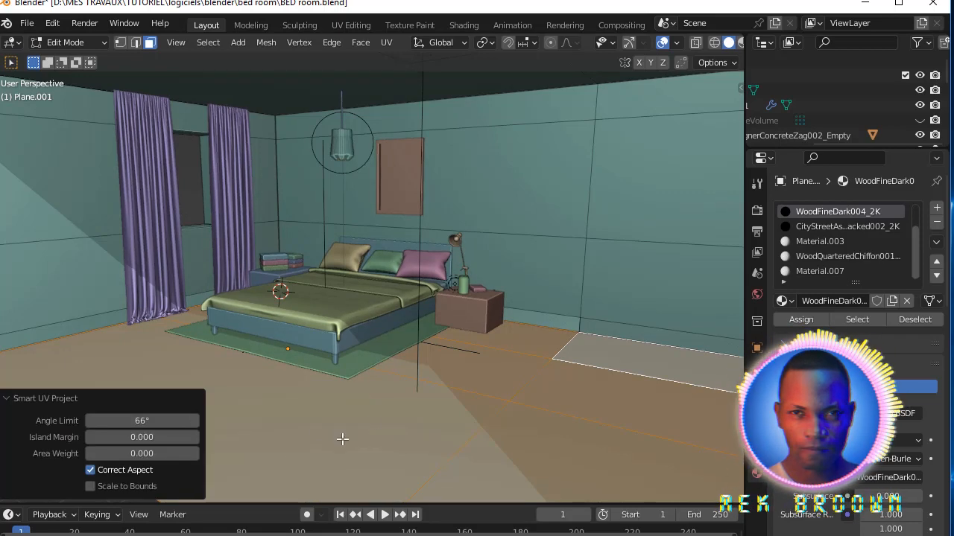
Step: Select the faces of the window wall and add another material slot with a new material to the room mesh
click(94, 245)
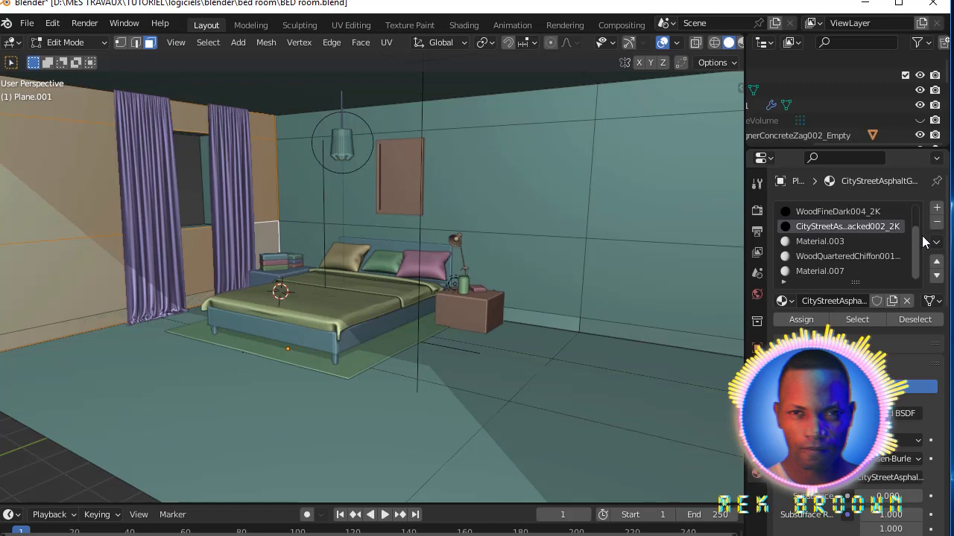
click(937, 209)
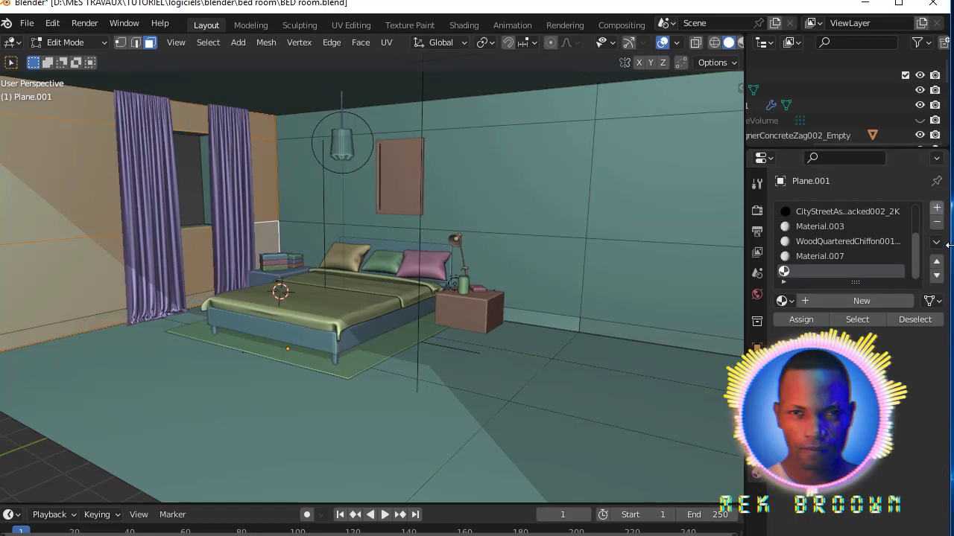
click(869, 304)
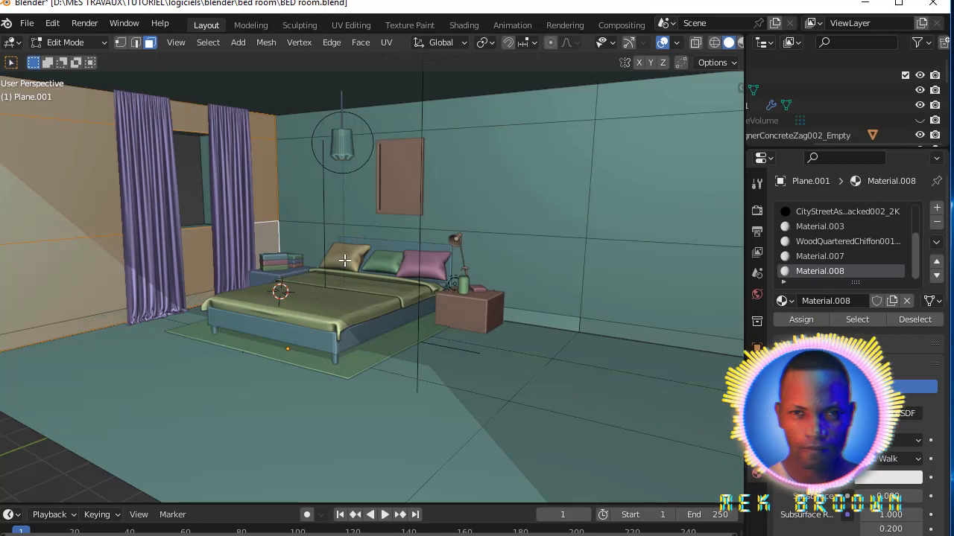
Step: Browse the Poliigon assets for a wall material, and inspect the furnished bedroom in Object Mode with rendered shading
key(n)
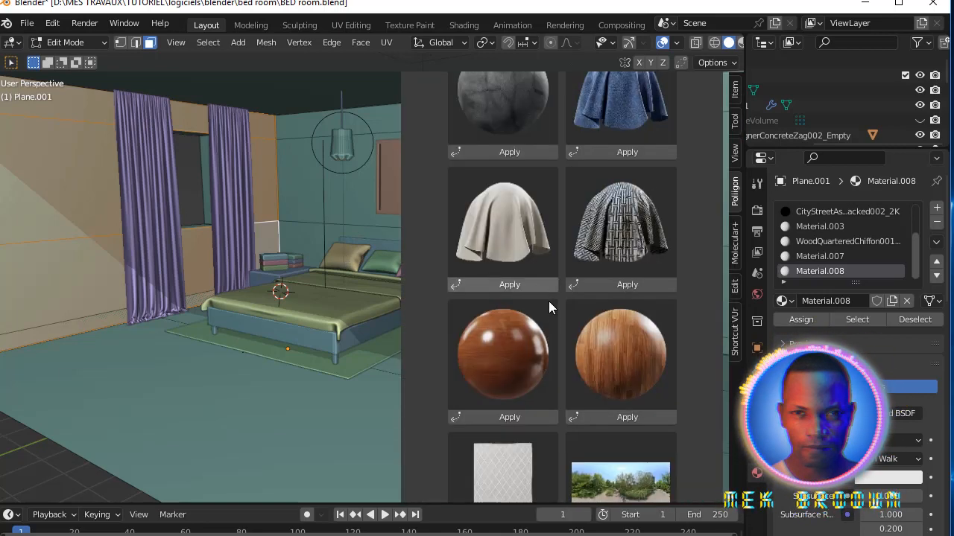
scroll(553, 319, up, 2)
scroll(553, 319, down, 2)
scroll(553, 319, up, 2)
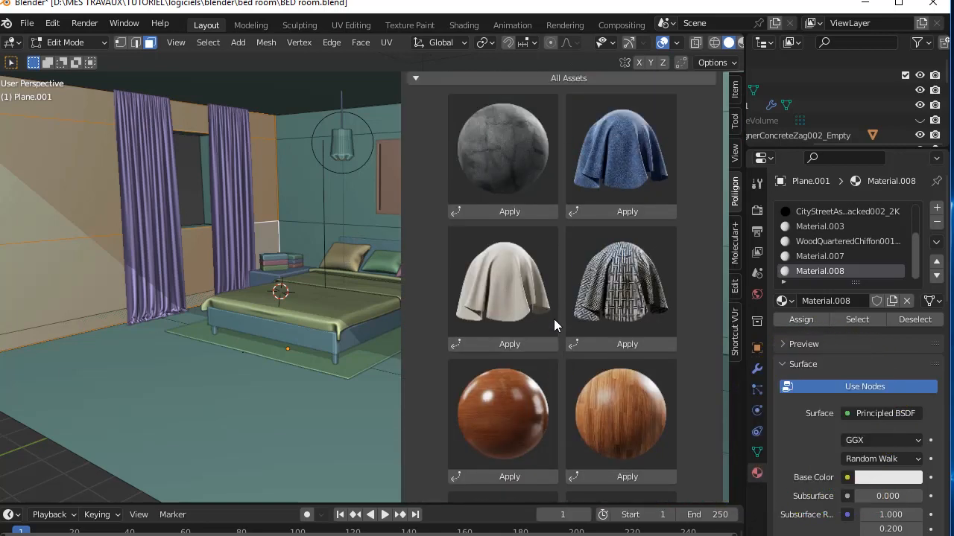
scroll(554, 319, up, 2)
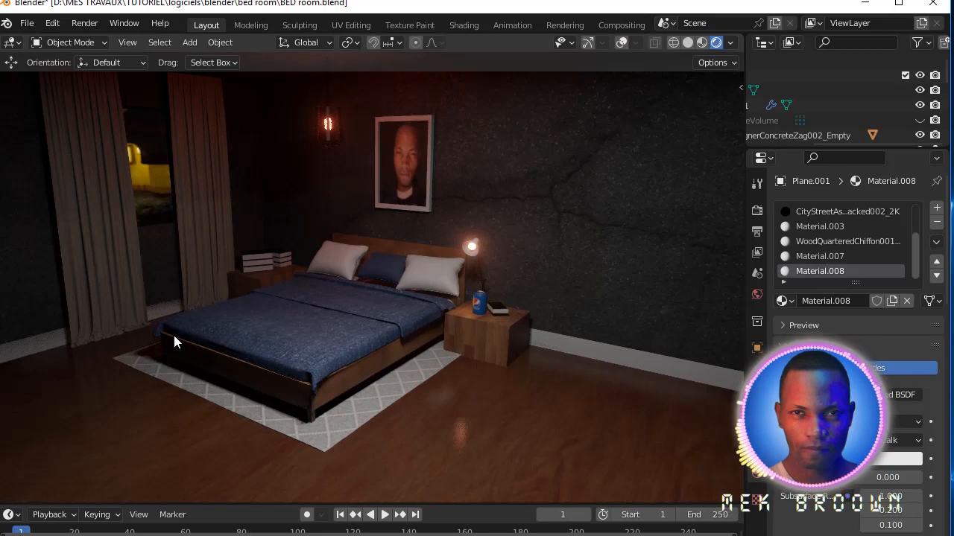
mouse_move(174, 336)
middle_down()
mouse_move(195, 333)
mouse_move(166, 341)
middle_up()
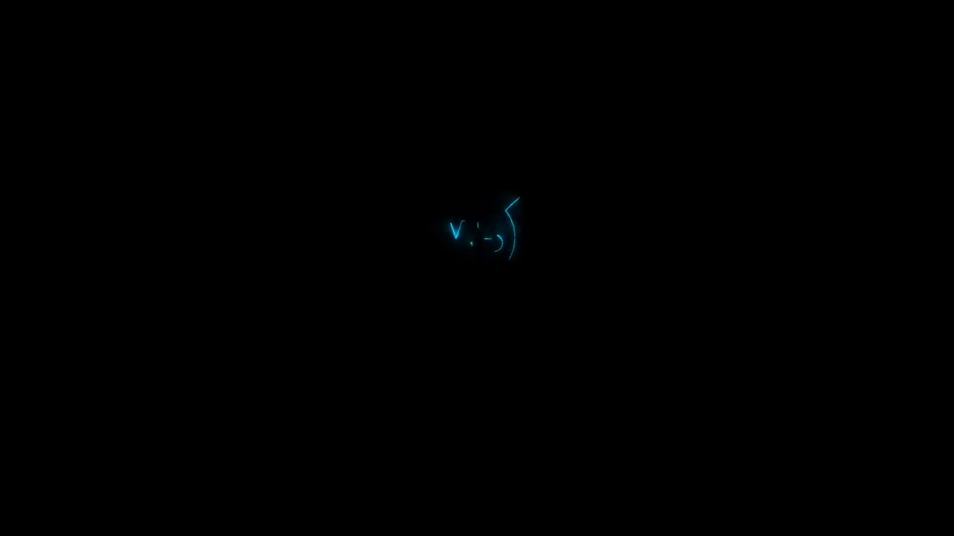